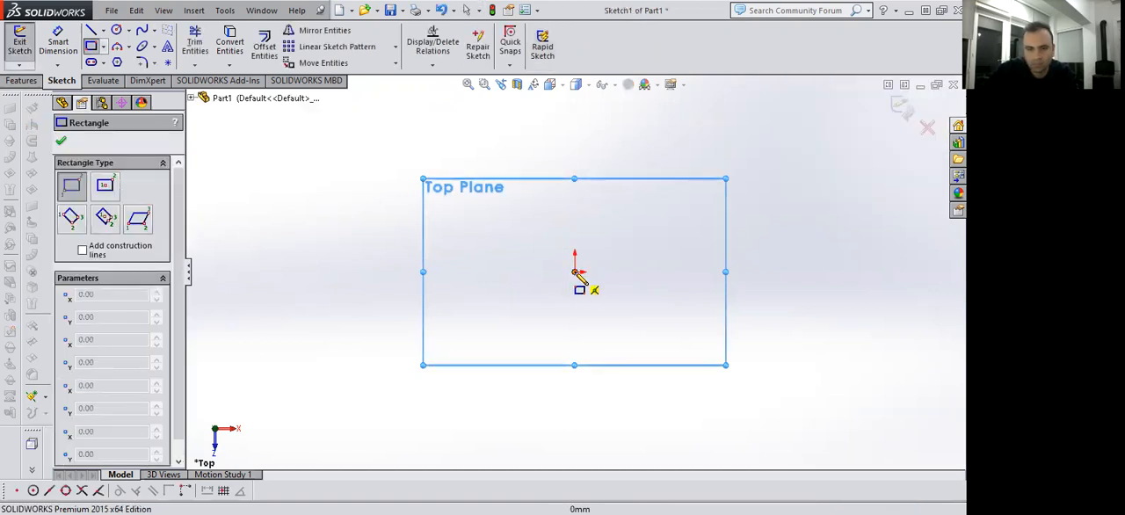
# Sketch a corner rectangle on the Top Plane starting at the origin, about 99 mm by 55 mm.
pyautogui.click(575, 273)
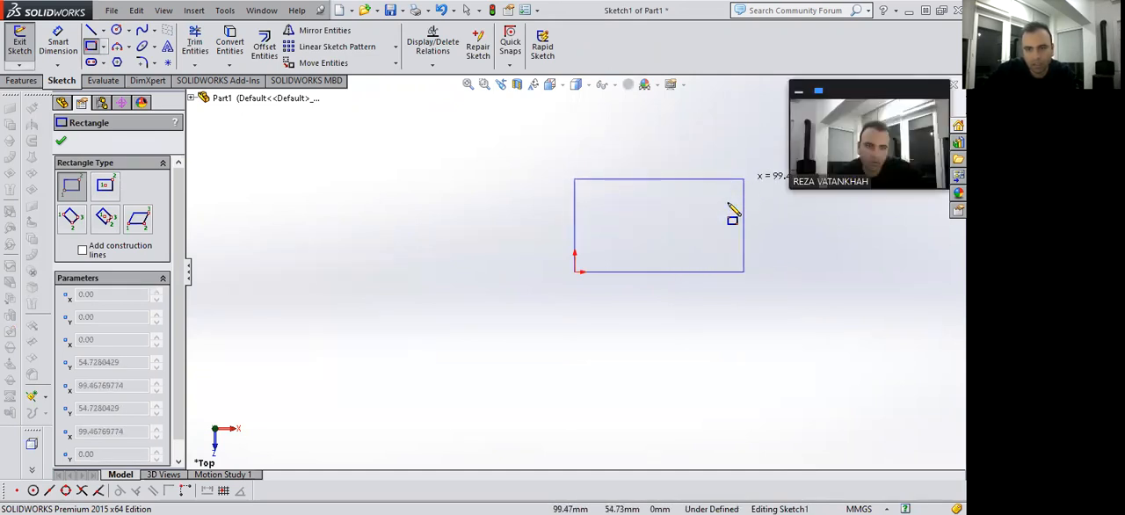
pyautogui.click(700, 208)
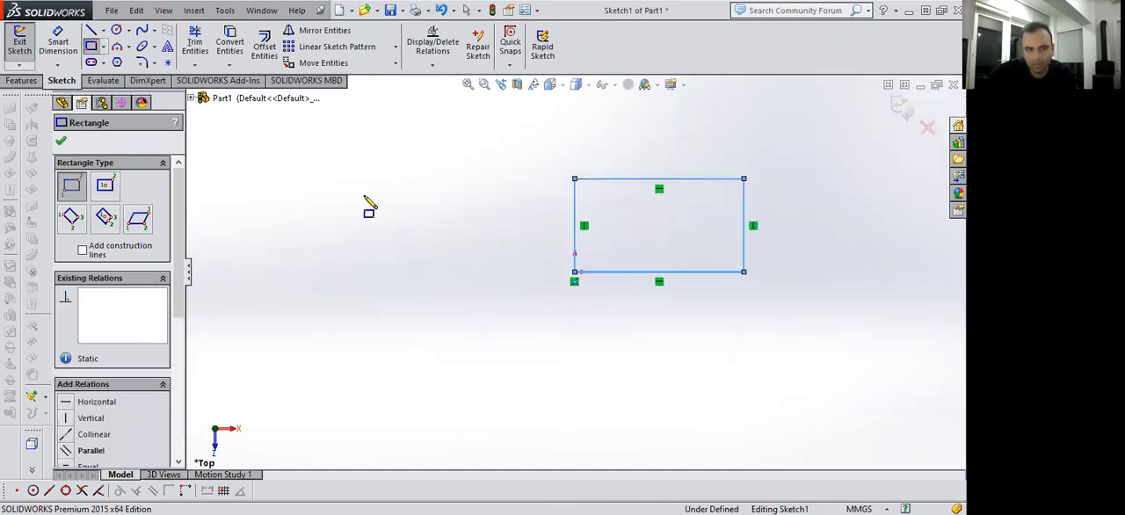
pyautogui.click(60, 140)
# Dimension the rectangle's lower horizontal edge to 170 mm.
pyautogui.click(58, 40)
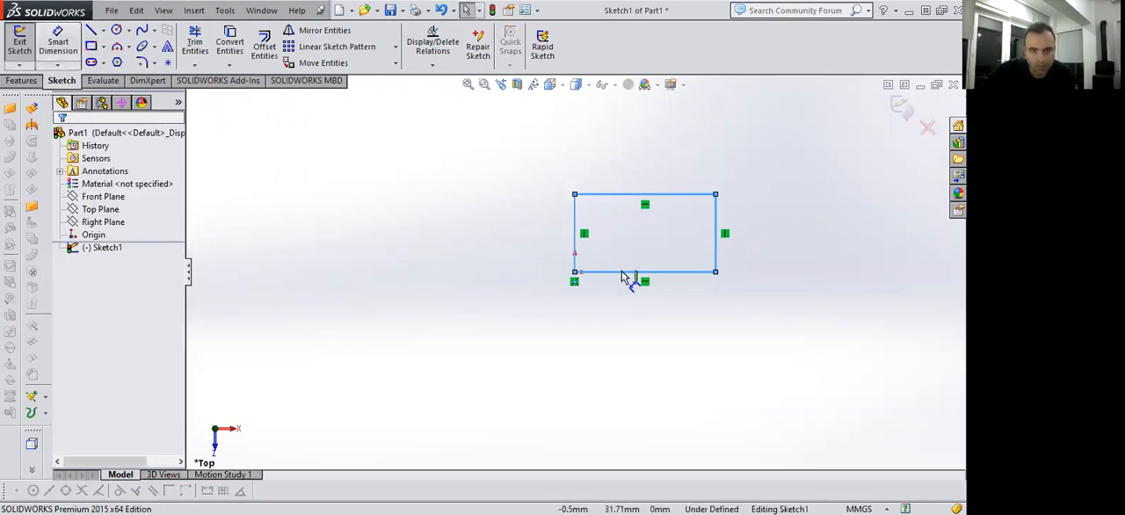
pyautogui.click(652, 318)
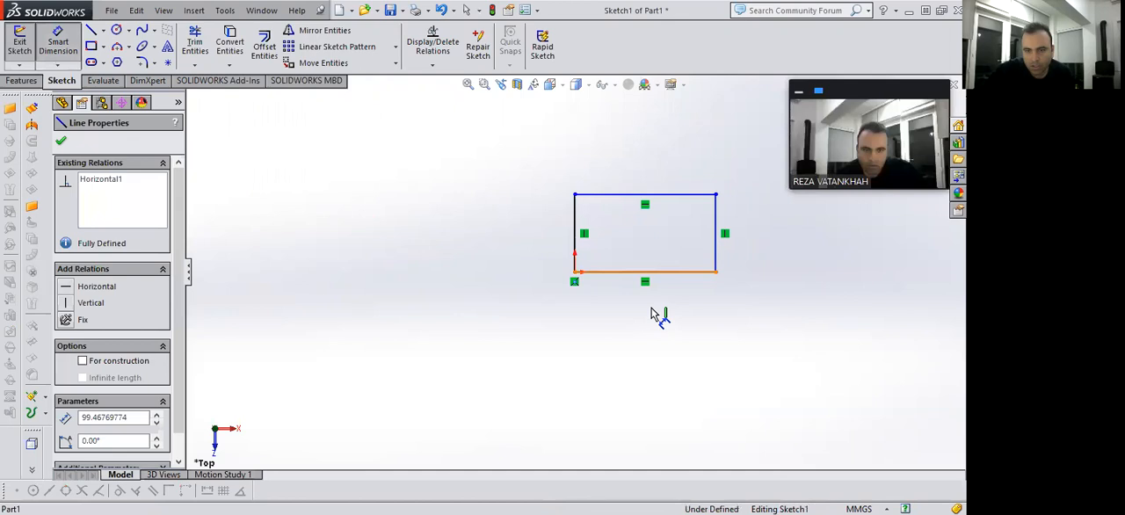
pyautogui.click(650, 303)
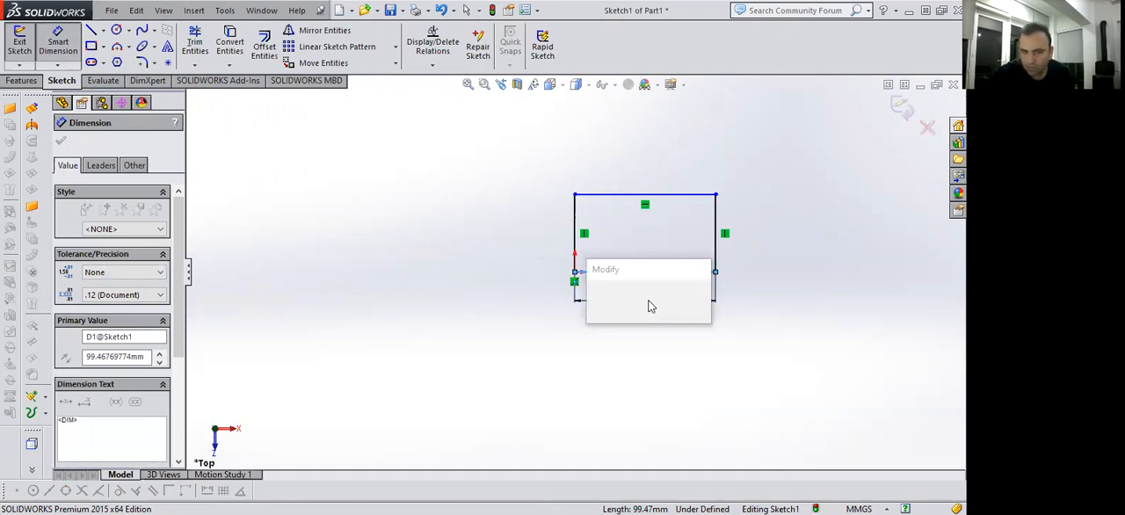
pyautogui.write('170')
pyautogui.press('Return')
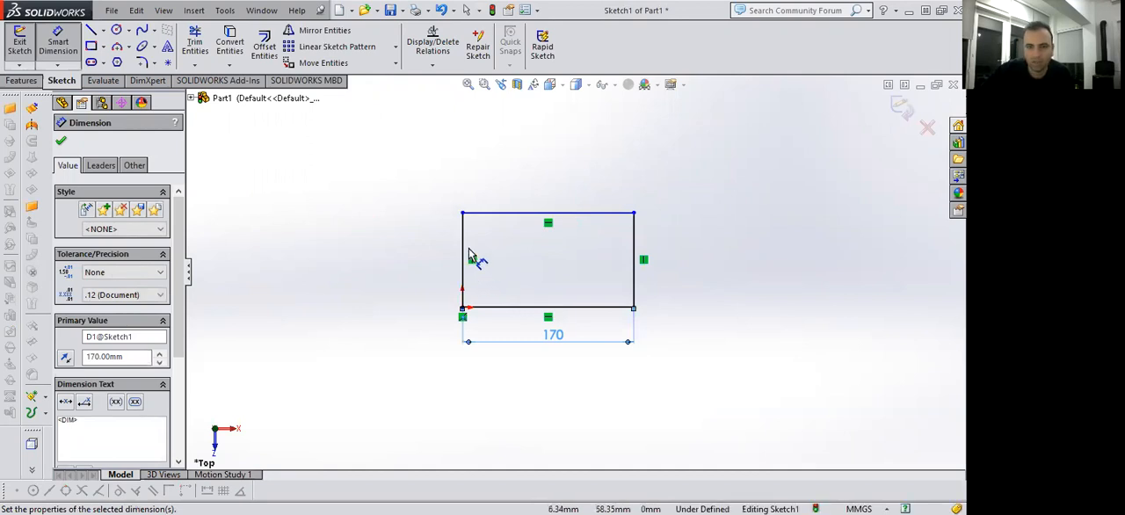
# Dimension the rectangle's left vertical edge to 70 mm.
pyautogui.click(461, 253)
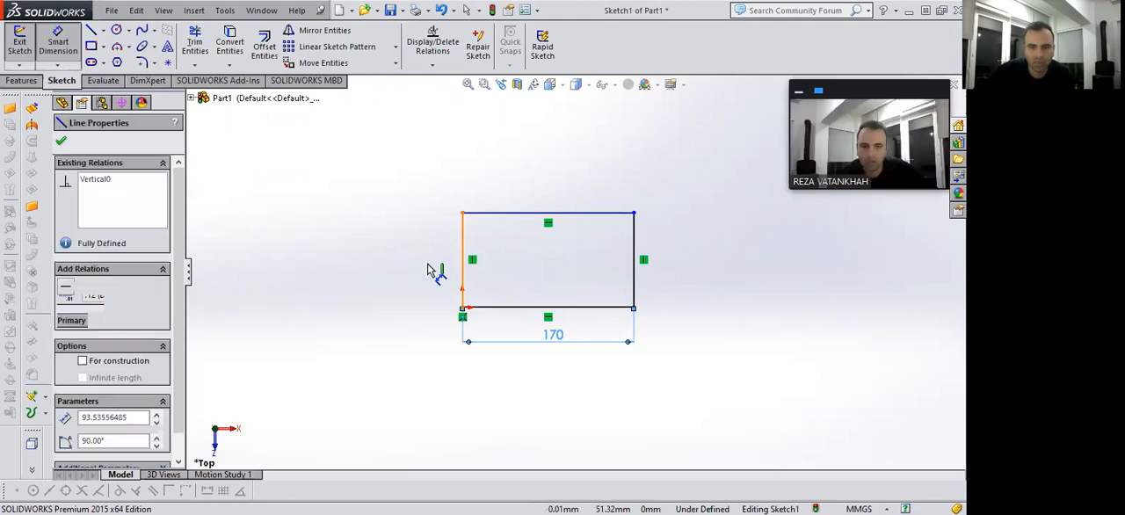
pyautogui.click(428, 269)
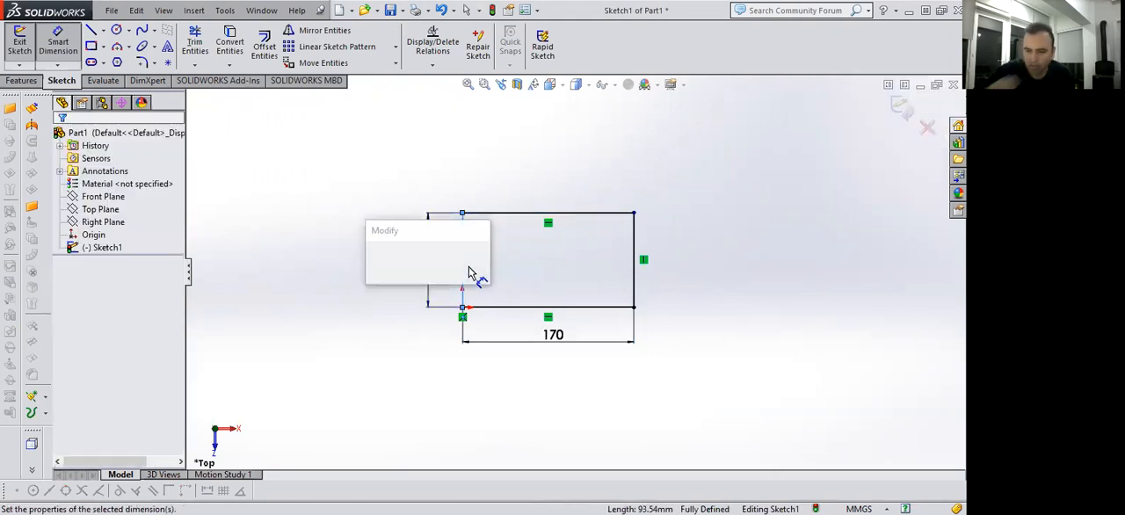
pyautogui.write('70')
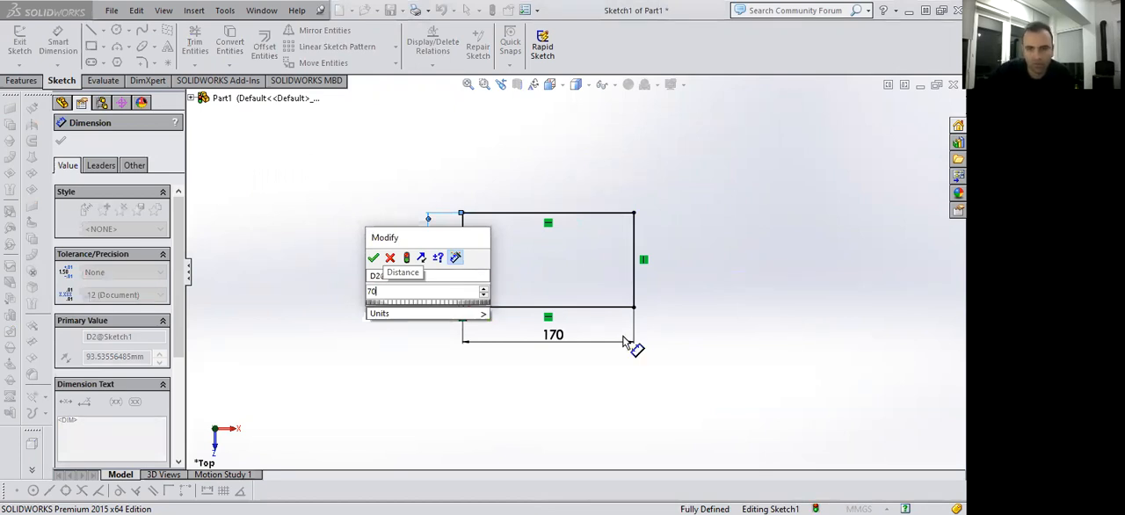
pyautogui.press('Return')
pyautogui.scroll(-1, 508, 337)
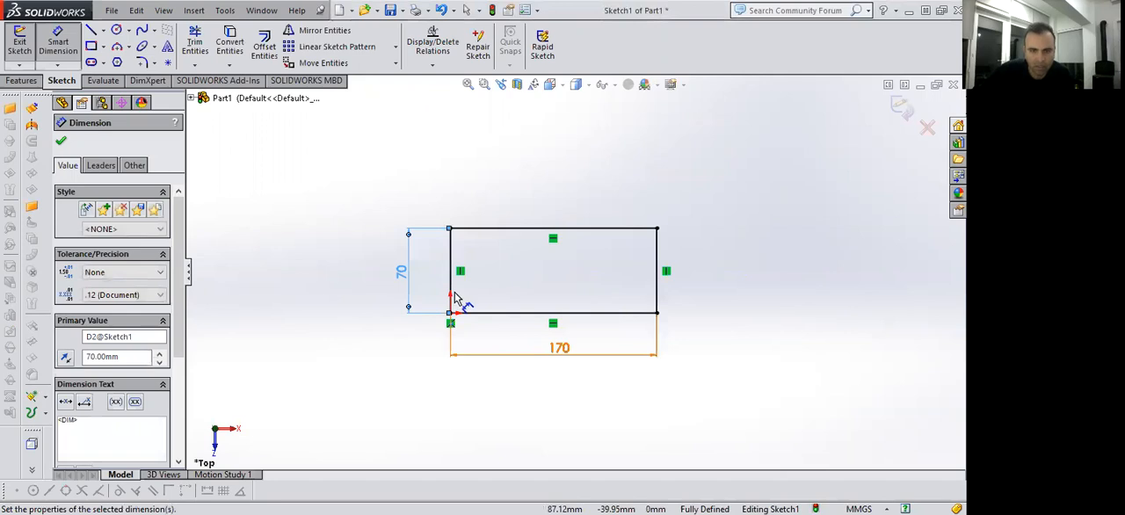
# Extrude the rectangle as a blind boss with a depth of 28 mm.
pyautogui.click(21, 81)
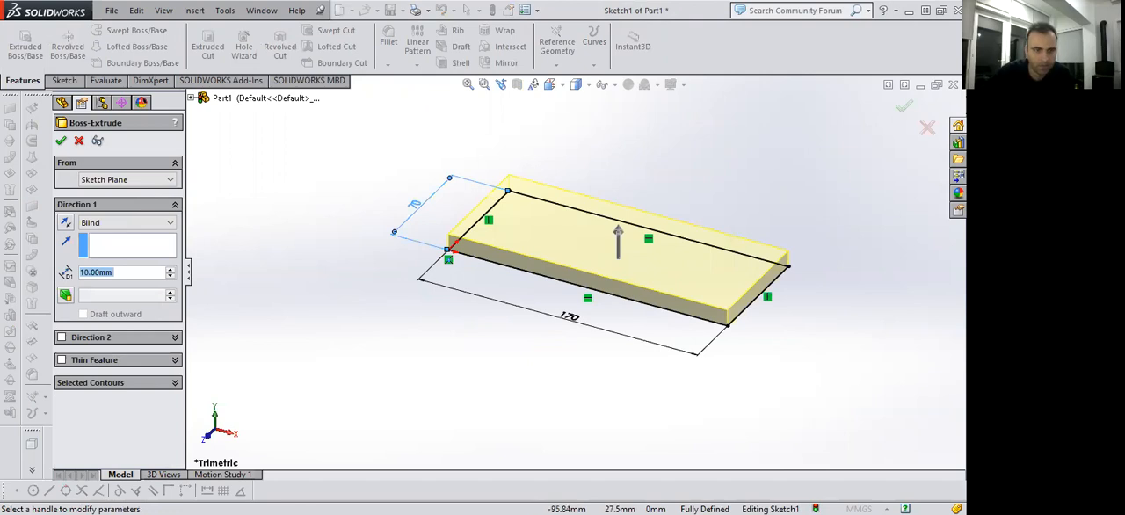
pyautogui.write('28')
pyautogui.press('Return')
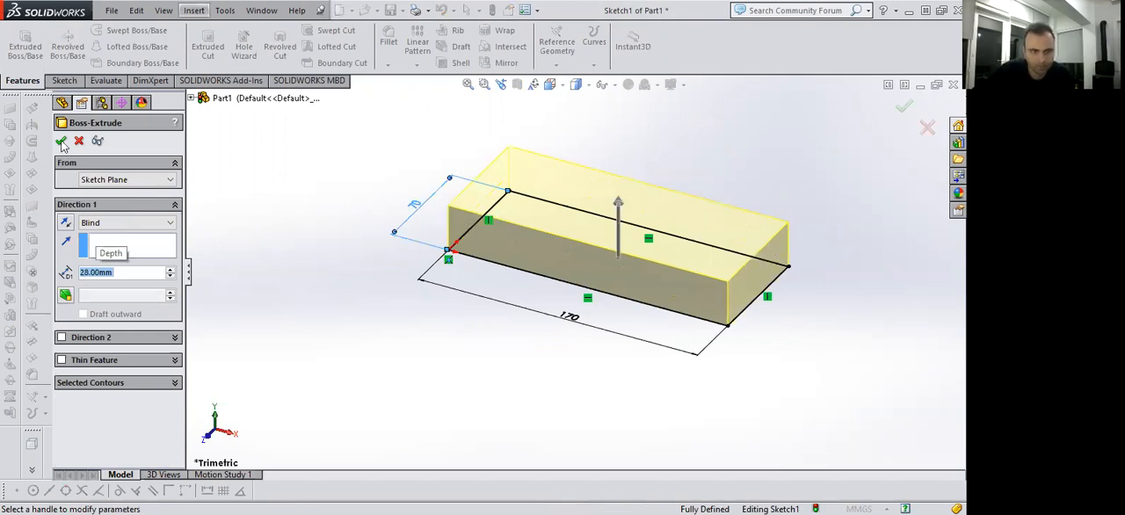
pyautogui.click(61, 143)
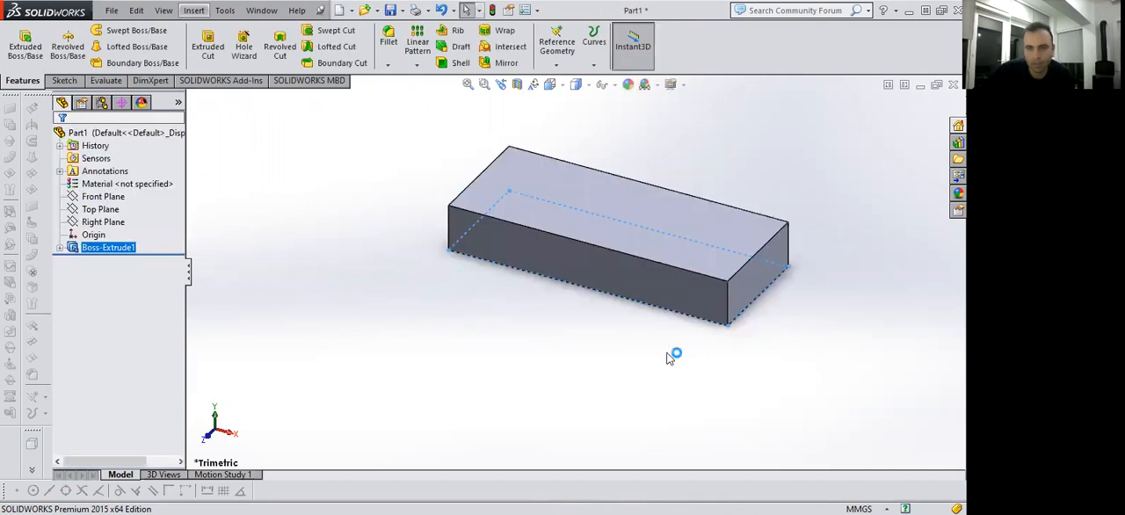
# Edit the block's base sketch so the X-direction side is 70 mm and the perpendicular side 170 mm, and rebuild, showing the block in isometric view.
pyautogui.click(549, 87)
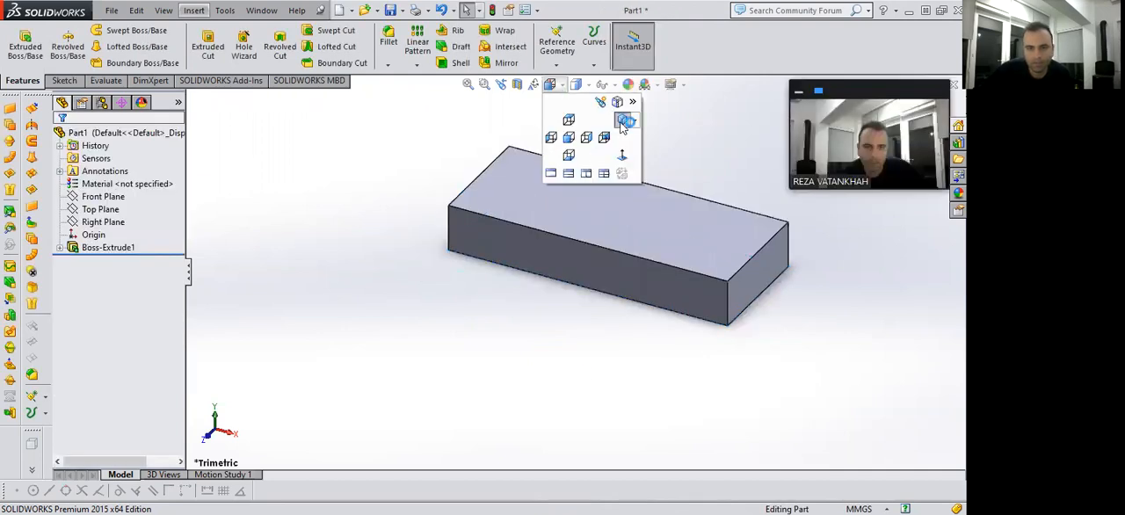
pyautogui.click(628, 124)
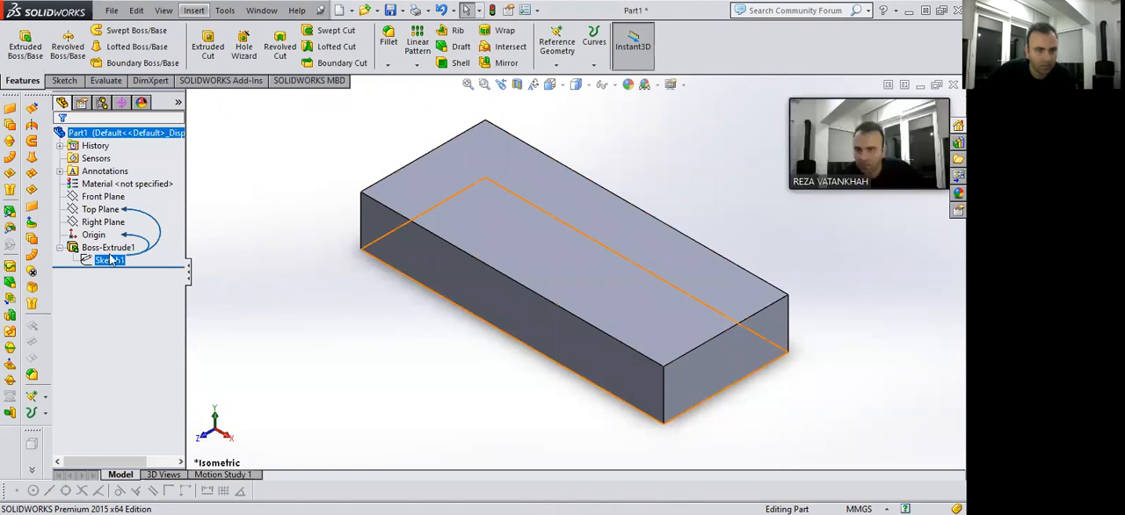
pyautogui.click(112, 259)
pyautogui.click(118, 217)
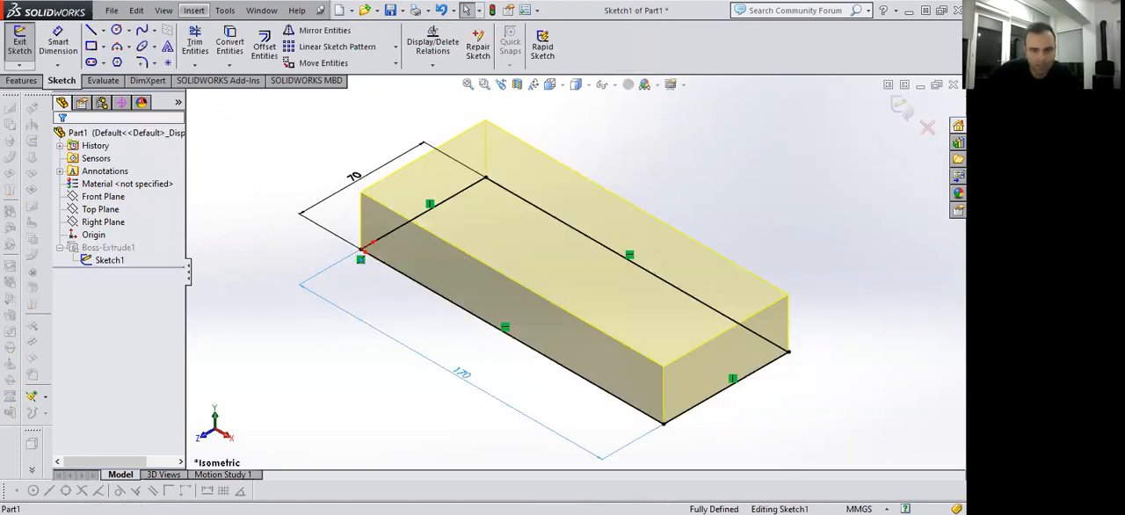
pyautogui.doubleClick(462, 373)
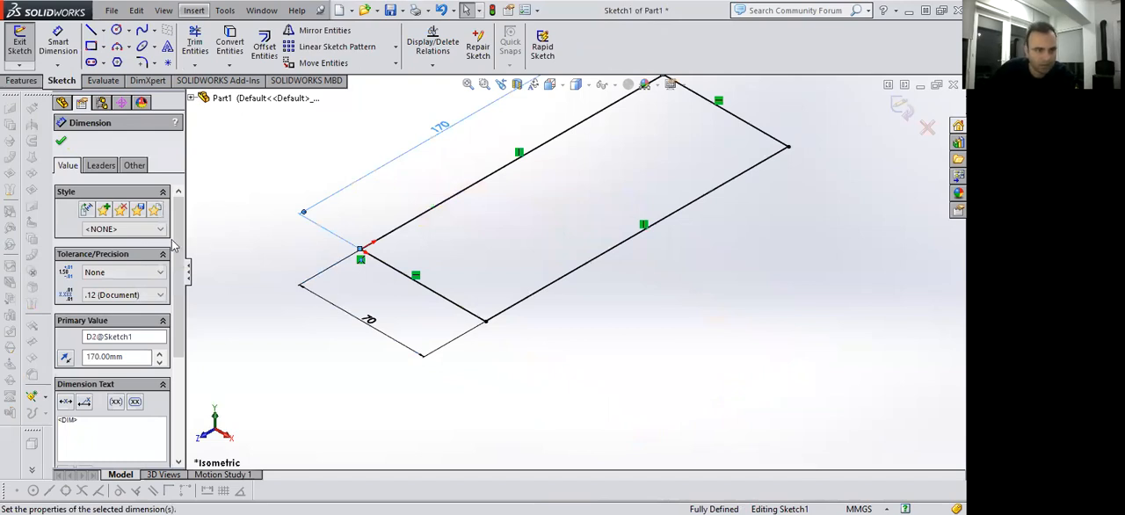
pyautogui.click(62, 141)
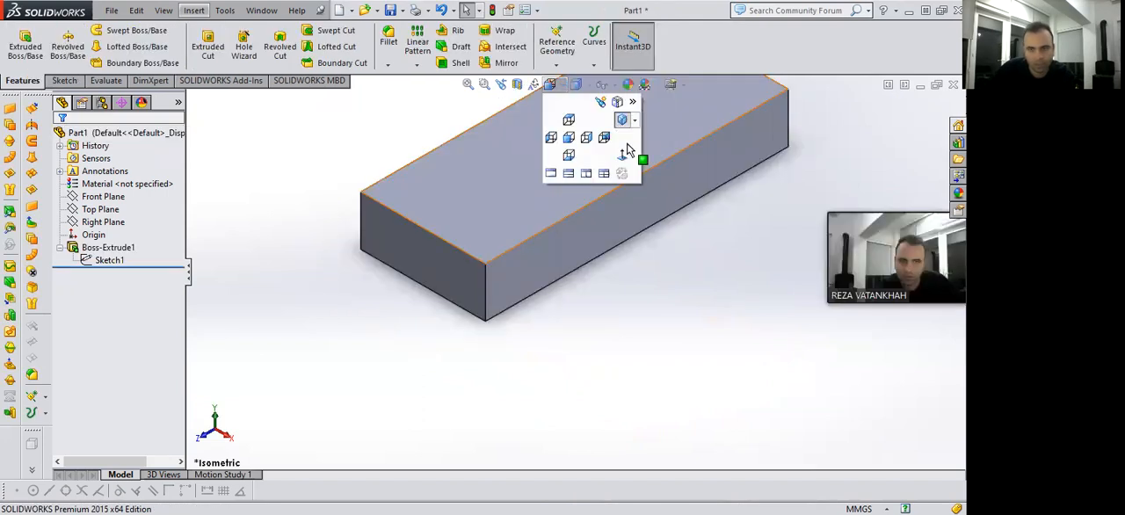
pyautogui.click(641, 158)
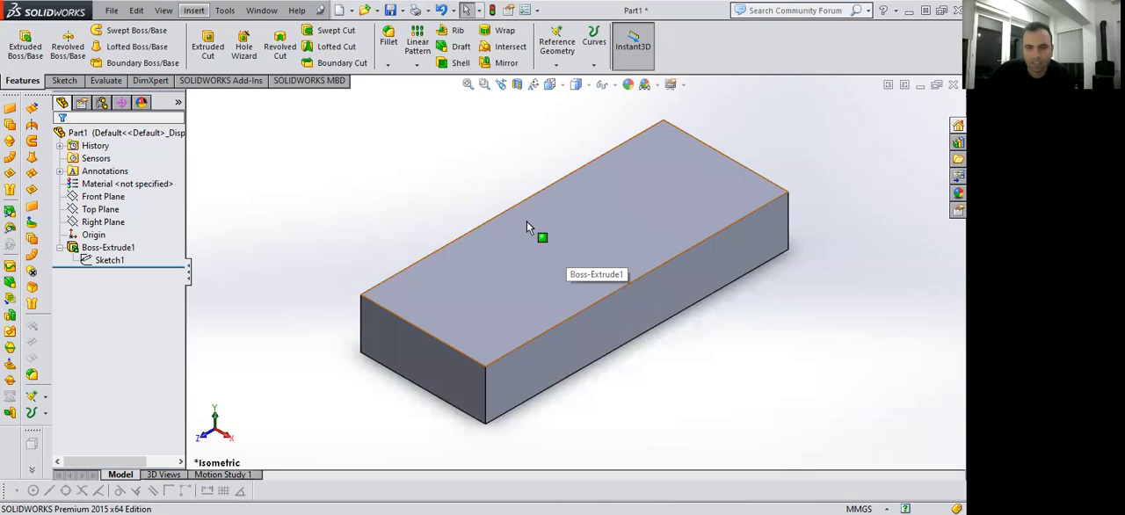
# On the block's top face, sketch an open three-line chain from the right long edge: a slanted line, a horizontal line, and a slanted line about 42 mm to the left edge.
pyautogui.click(465, 272)
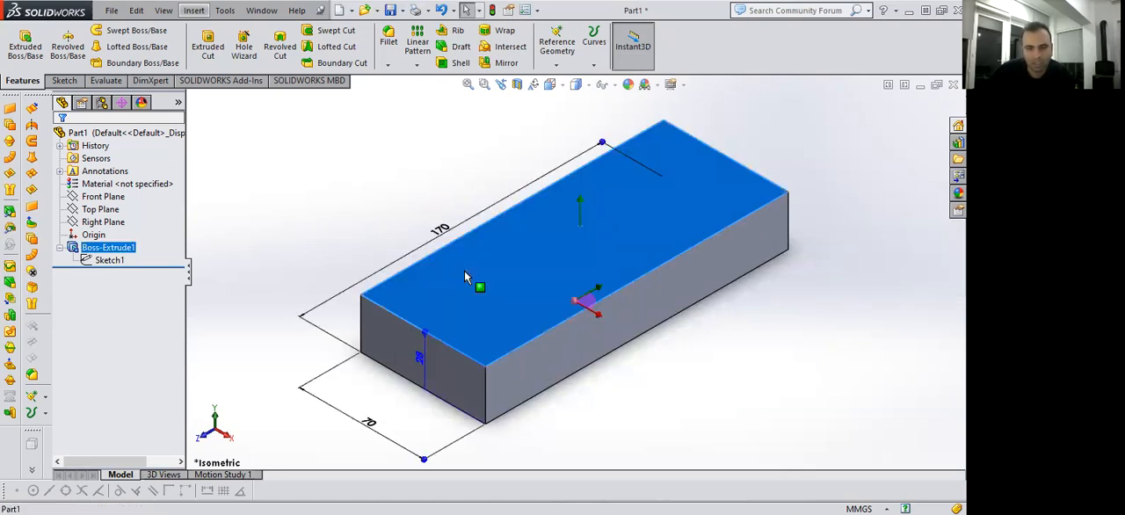
pyautogui.press('space')
pyautogui.click(402, 306)
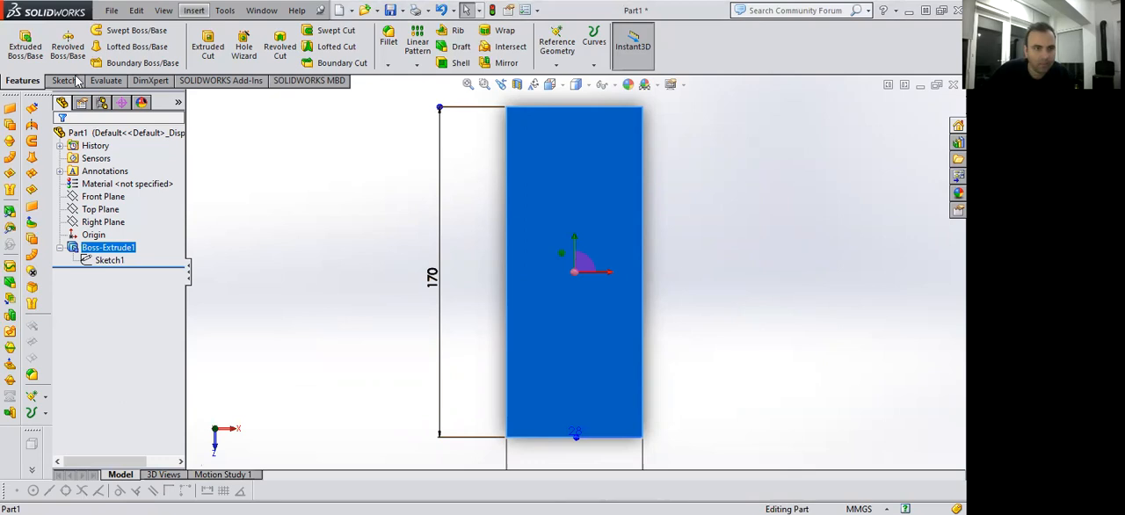
pyautogui.click(88, 30)
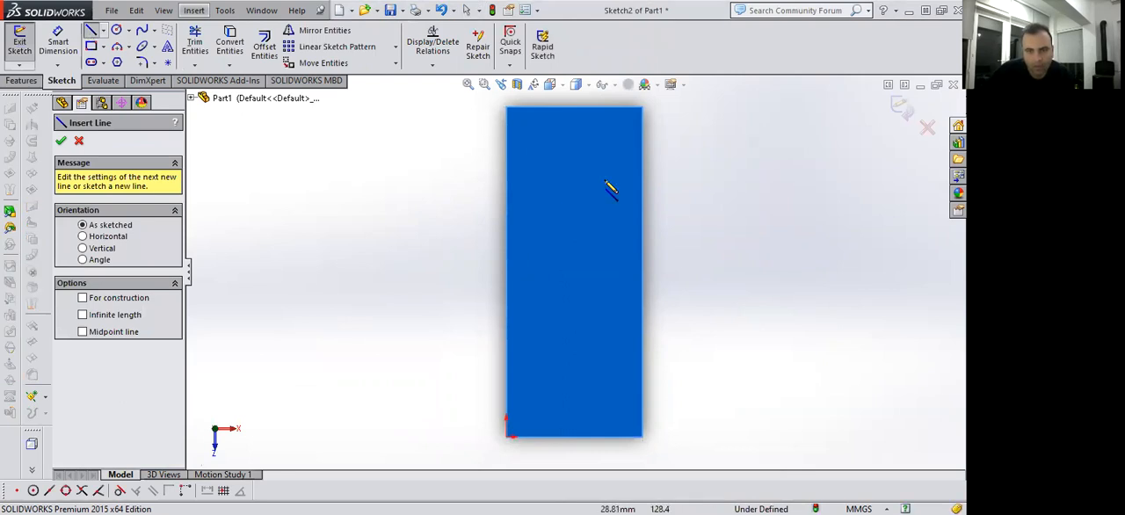
pyautogui.scroll(-2, 616, 182)
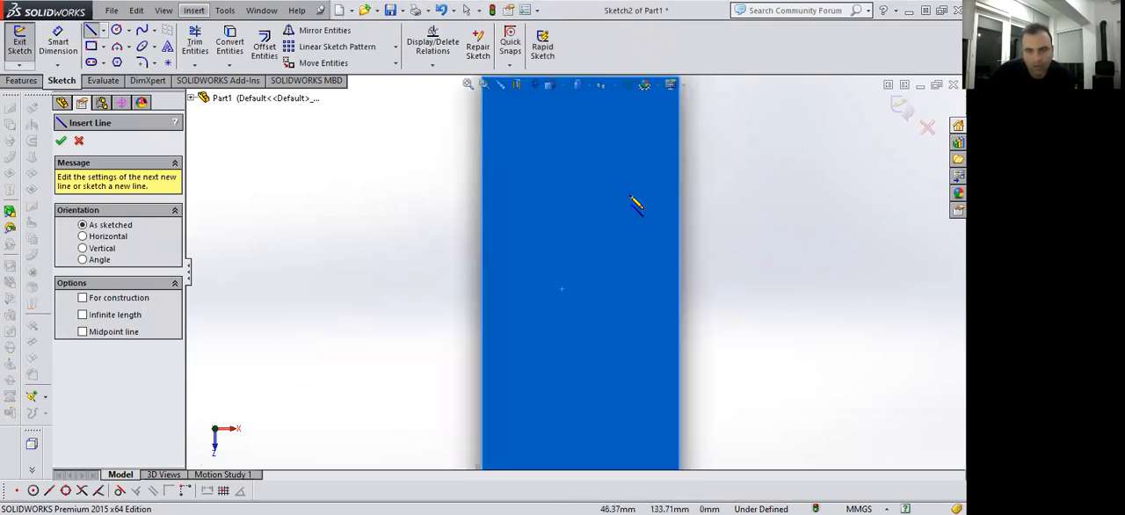
pyautogui.click(679, 316)
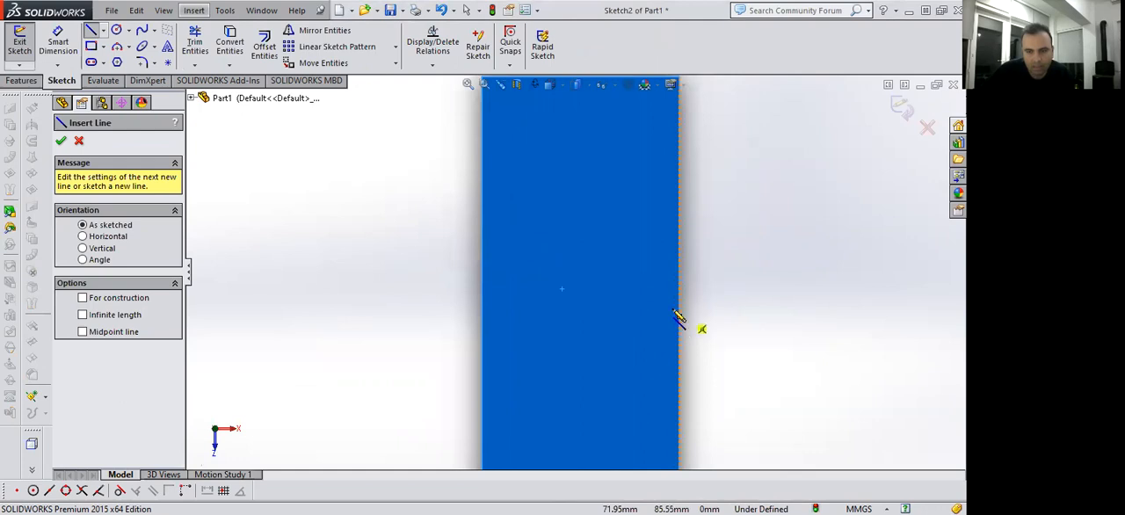
pyautogui.click(678, 225)
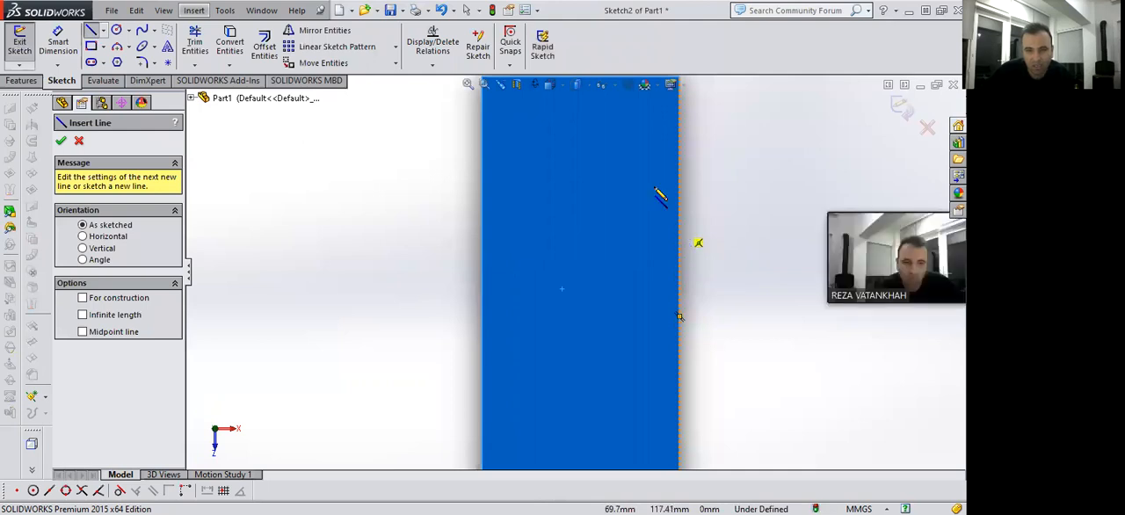
pyautogui.click(611, 143)
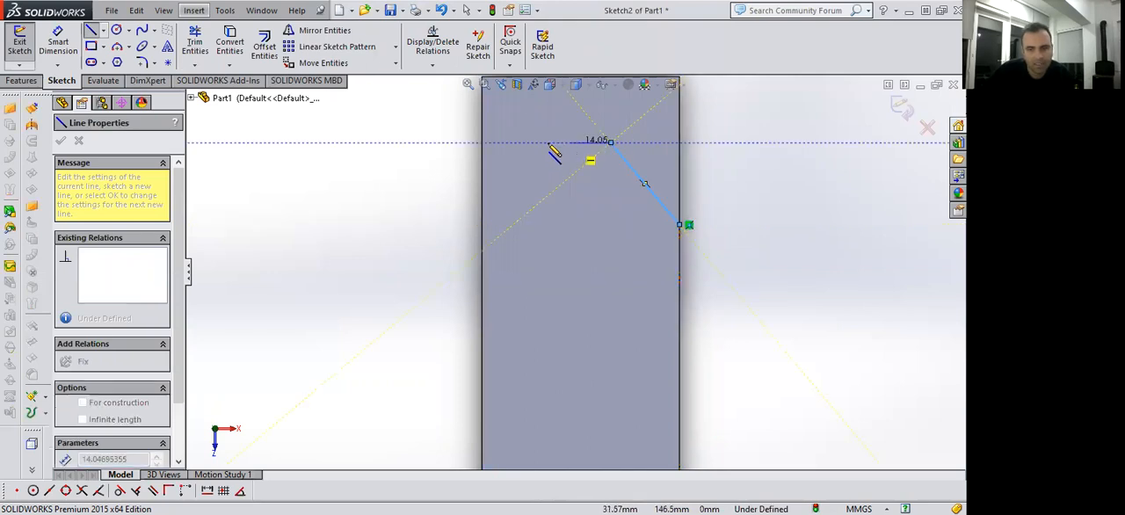
pyautogui.click(546, 143)
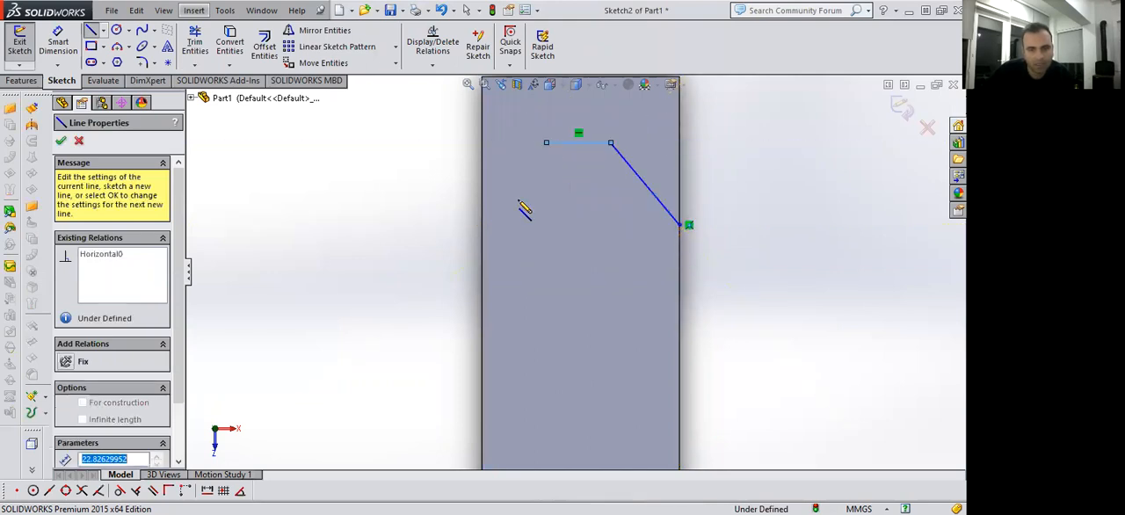
pyautogui.click(482, 240)
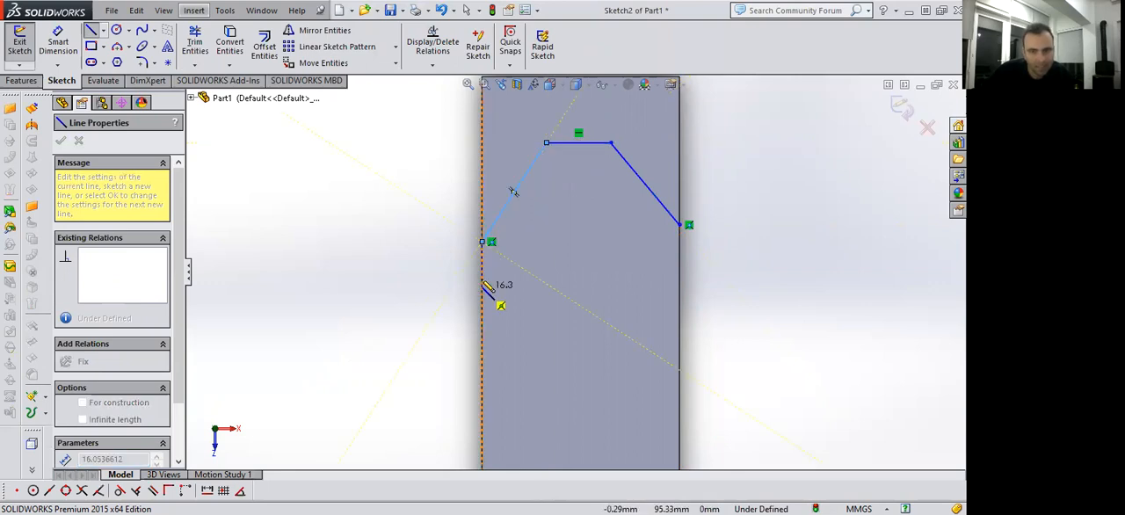
pyautogui.press('Escape')
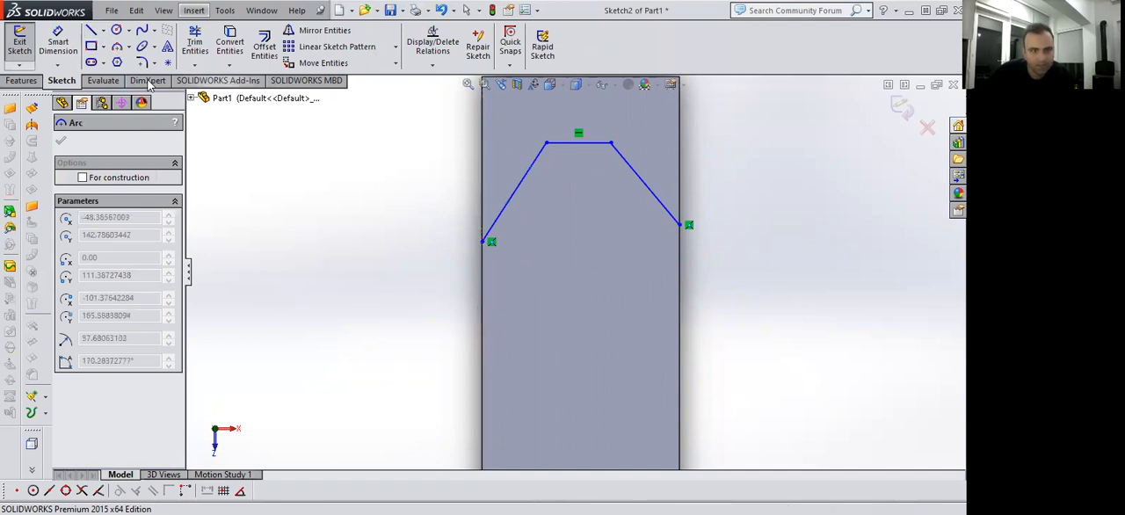
# Close the eight-sided profile with lines: left edge about 17 mm, slanted about 37 mm, horizontal about 19 mm, slanted about 42 mm, and along the right edge.
pyautogui.click(91, 30)
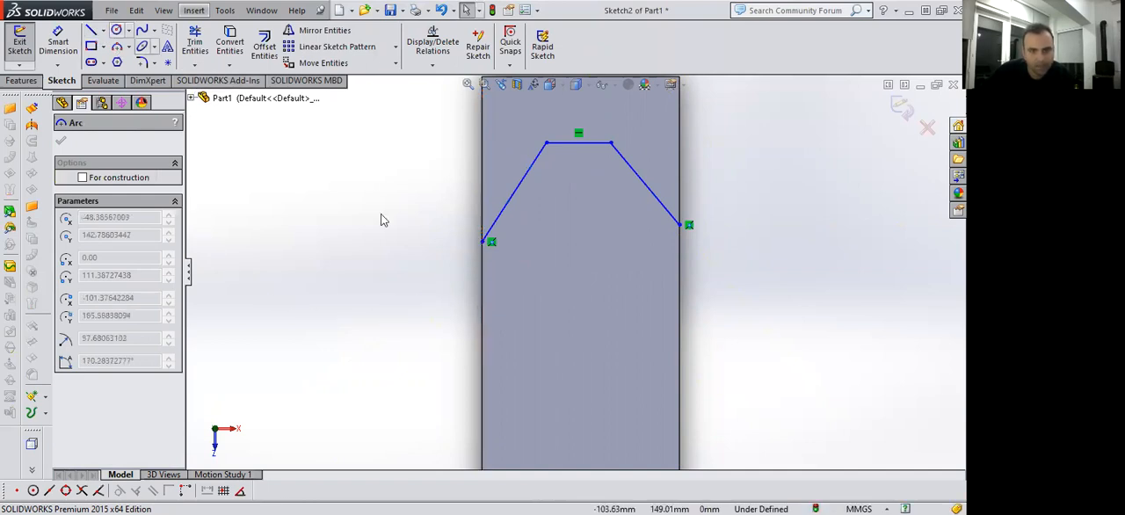
pyautogui.click(484, 243)
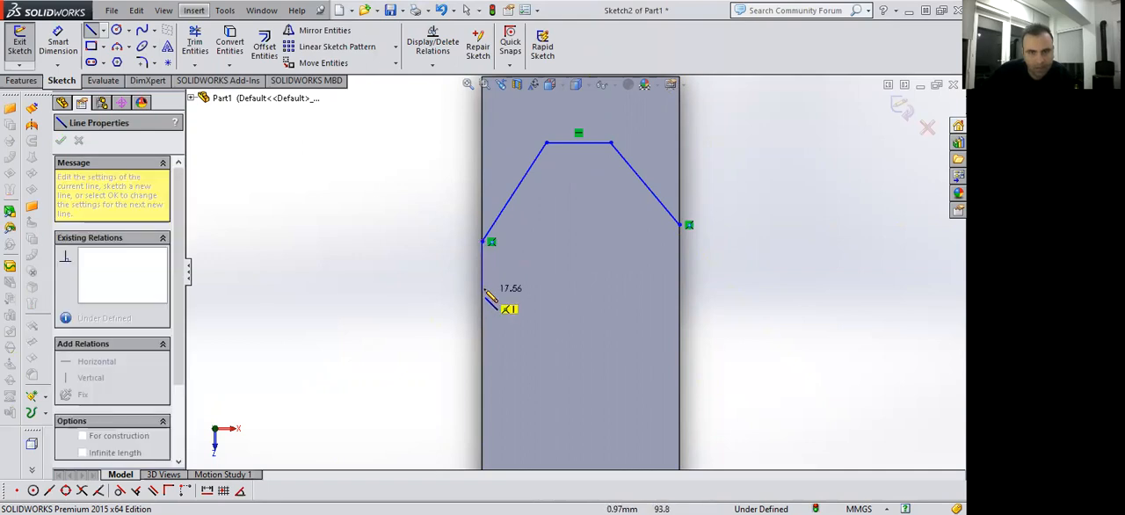
pyautogui.click(483, 291)
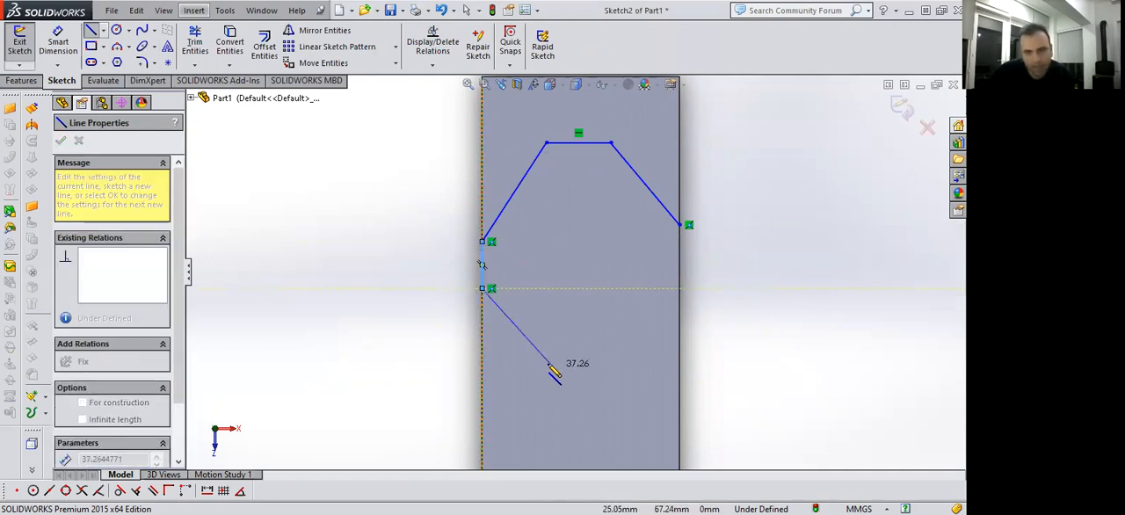
pyautogui.click(546, 363)
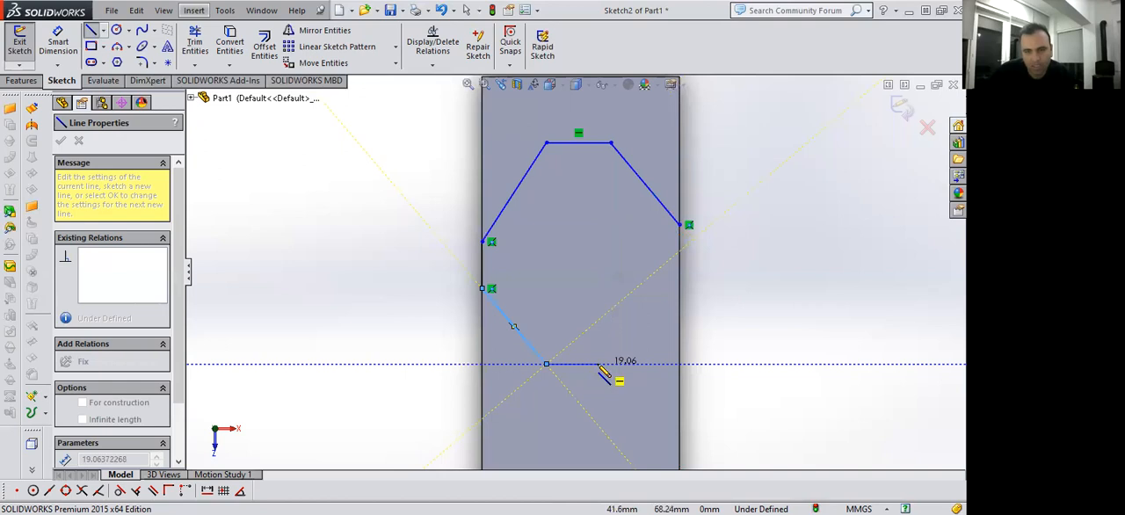
pyautogui.click(598, 363)
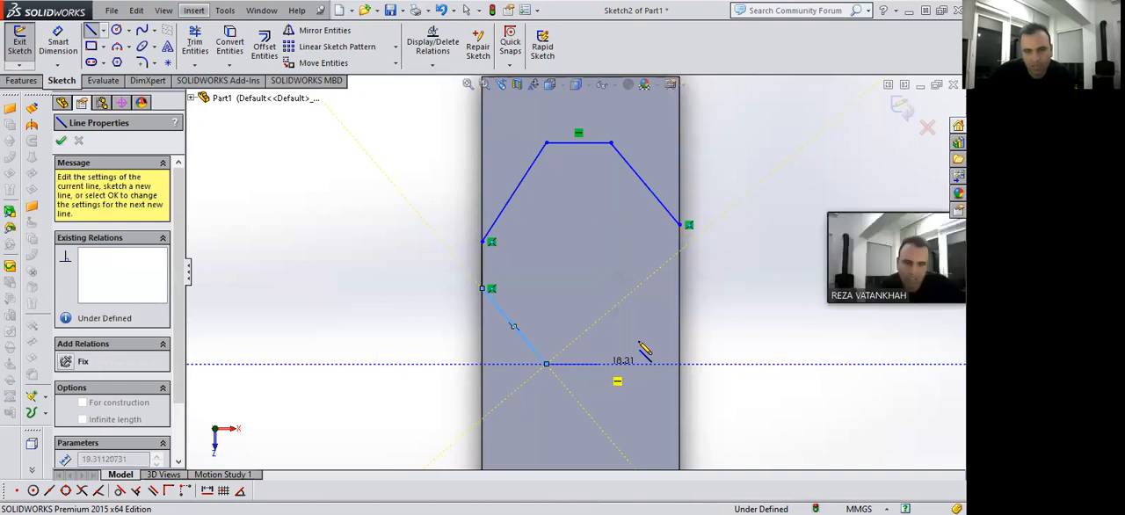
pyautogui.click(680, 278)
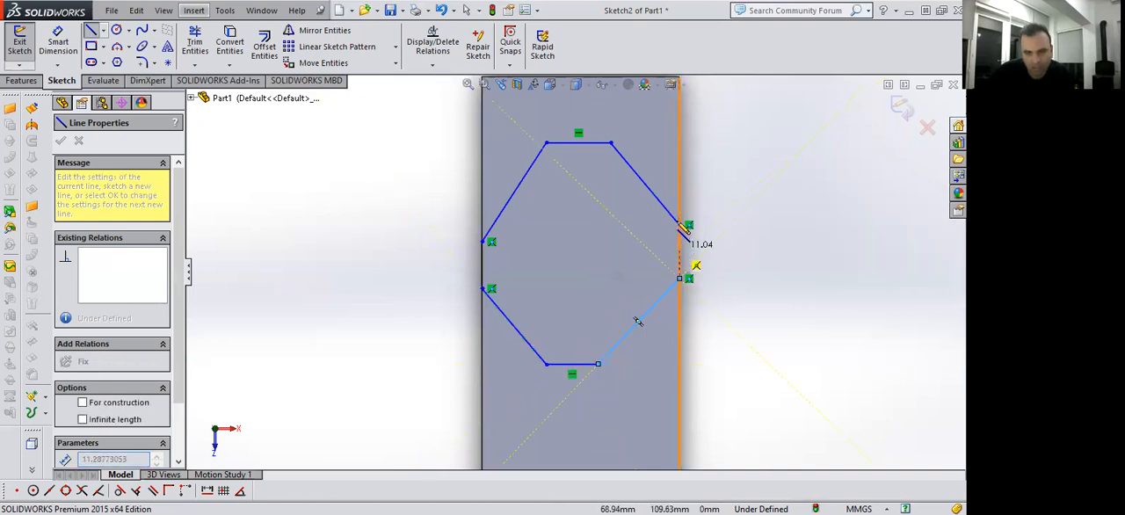
pyautogui.click(681, 225)
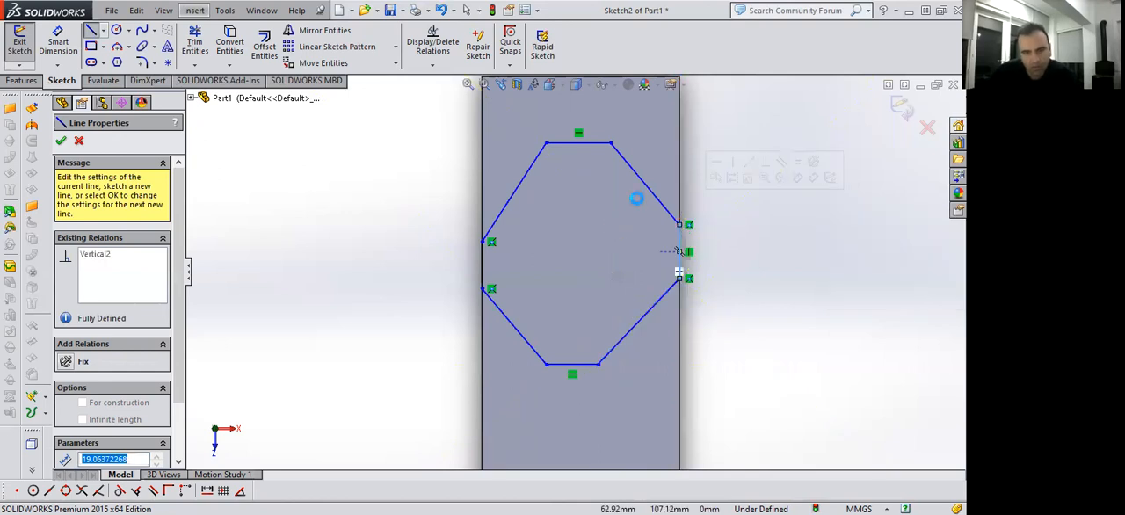
pyautogui.press('Escape')
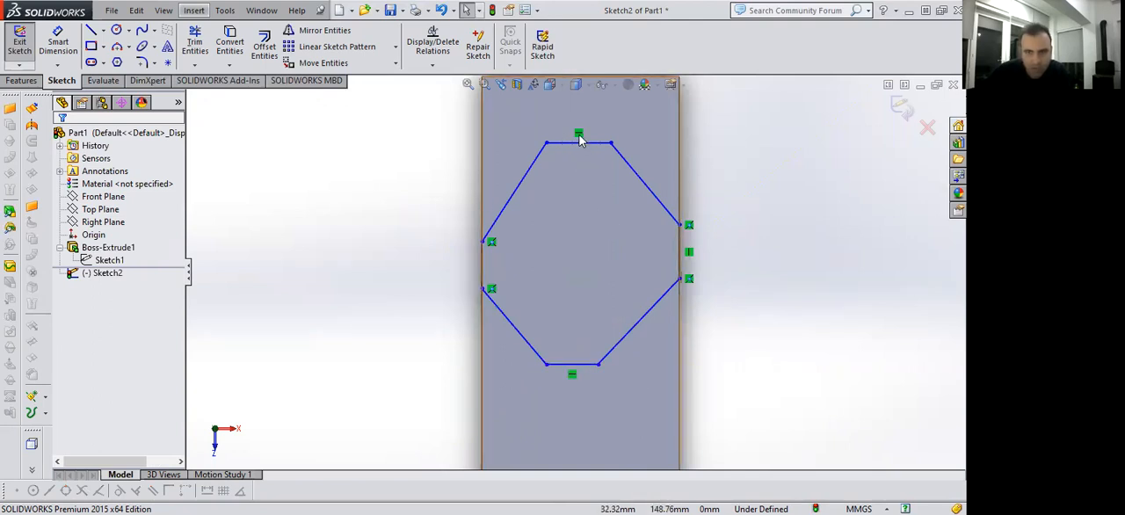
# Add a vertical relation to the profile's short line on the block's left edge.
pyautogui.click(689, 253)
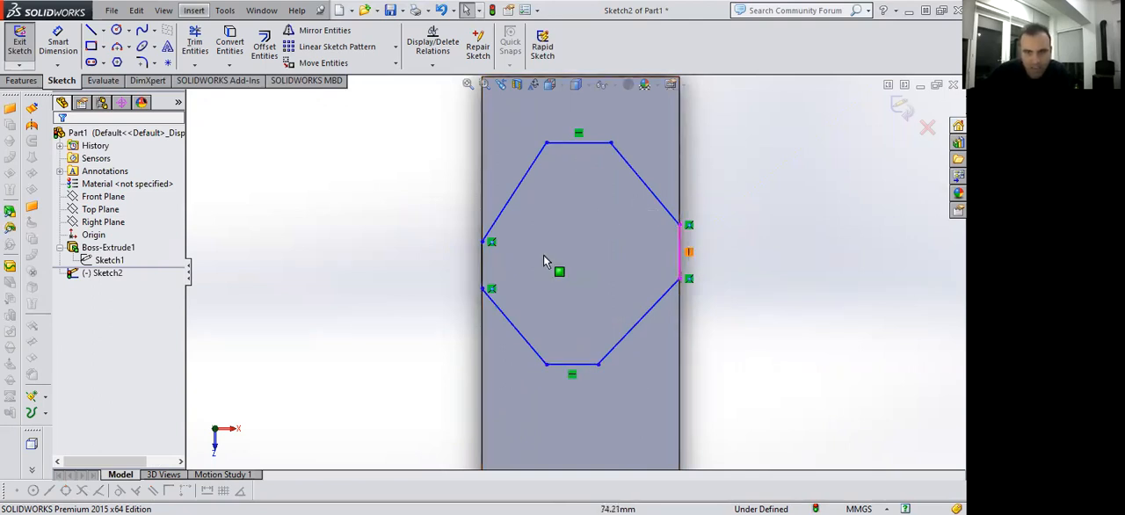
pyautogui.click(483, 263)
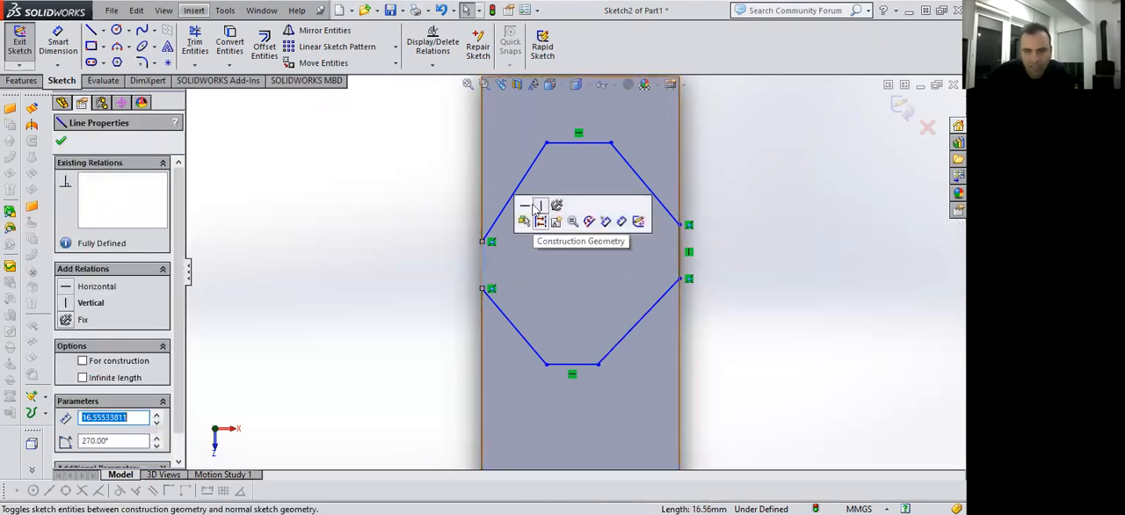
pyautogui.click(721, 332)
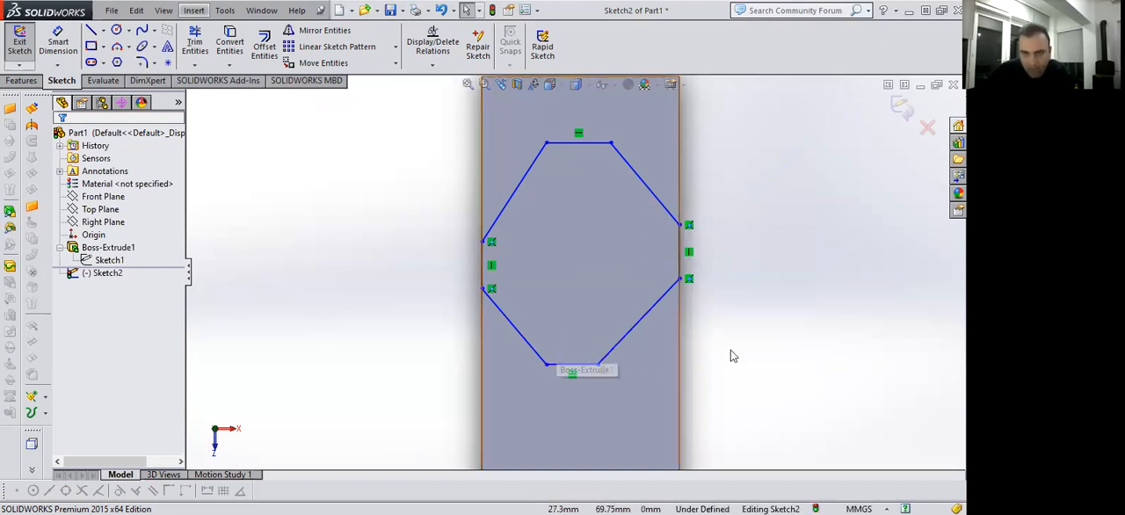
# Add horizontal relations between the lower endpoints and between the upper endpoints of the profile's two vertical sides.
pyautogui.click(482, 290)
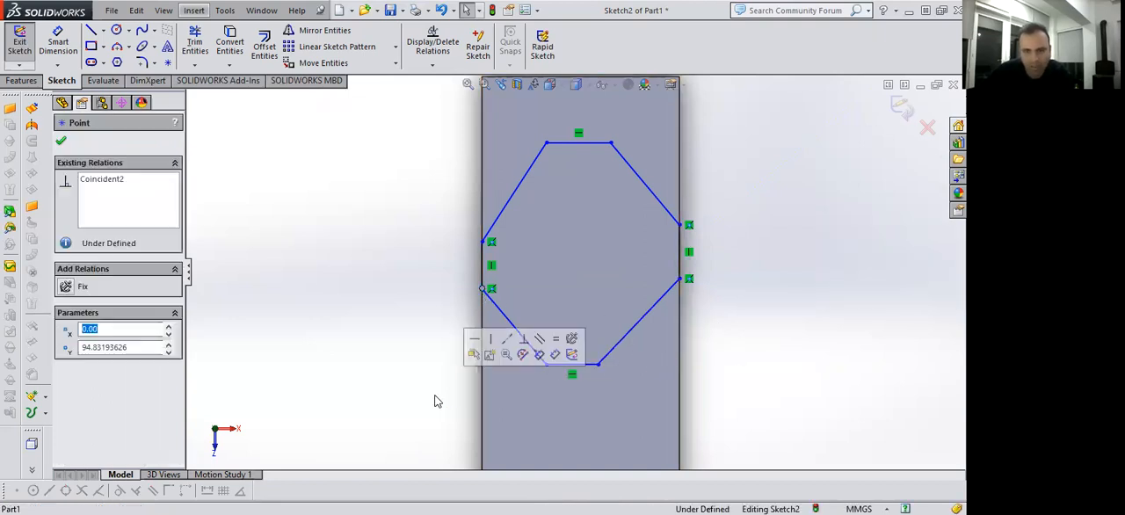
pyautogui.keyDown('ctrl'); pyautogui.click(681, 279); pyautogui.keyUp('ctrl')
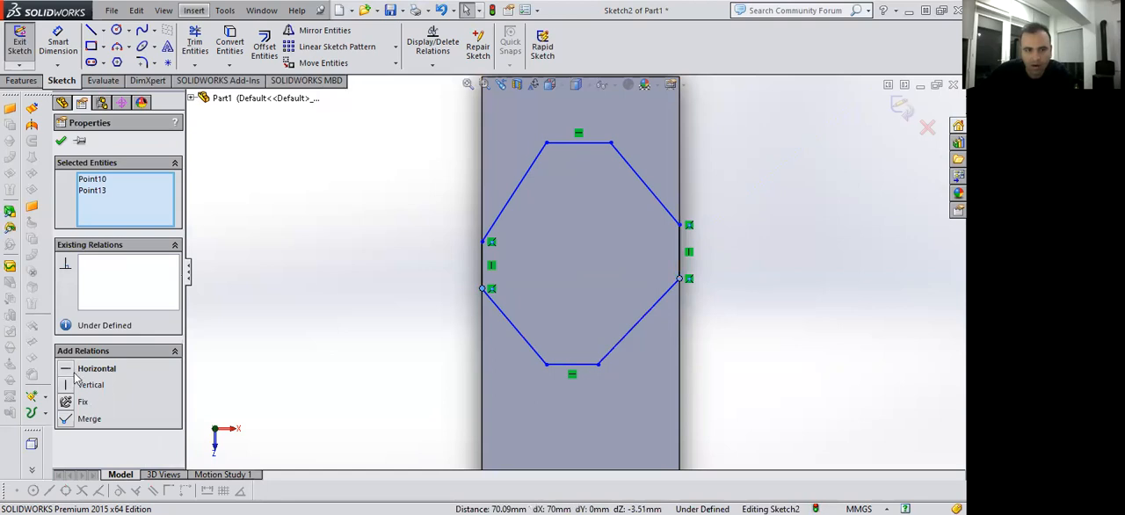
pyautogui.click(69, 370)
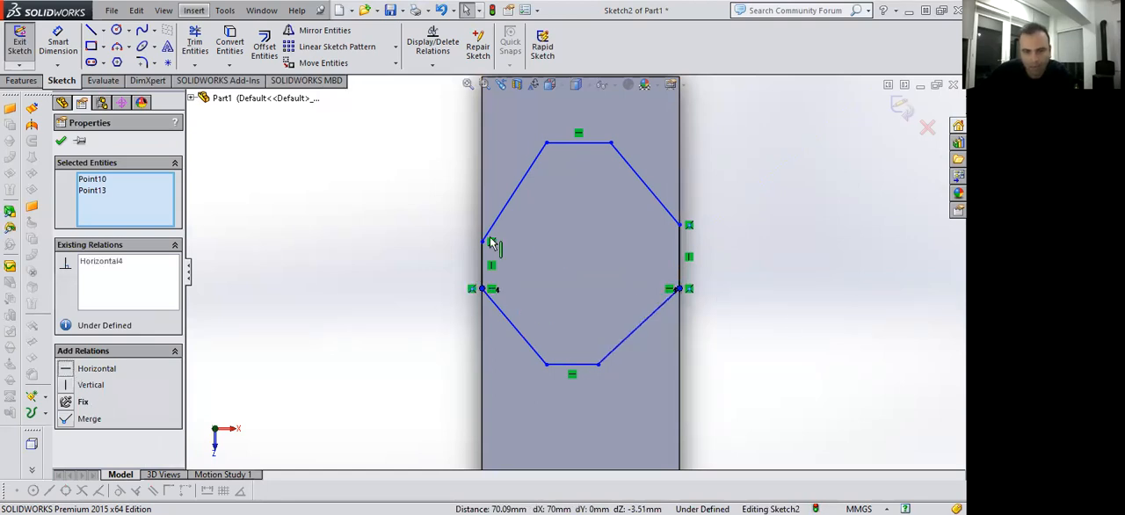
pyautogui.press('Escape')
pyautogui.click(681, 224)
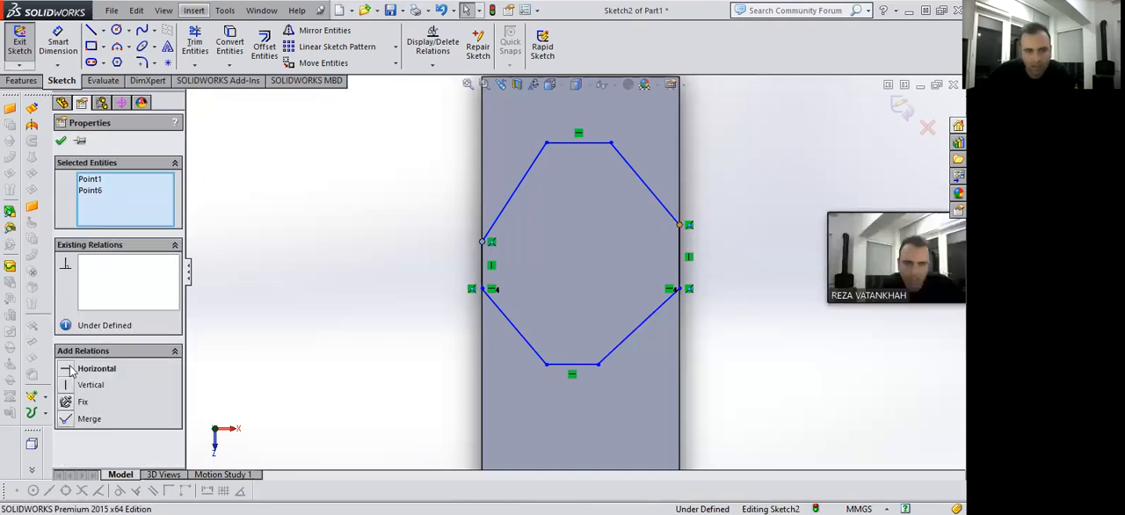
pyautogui.click(67, 369)
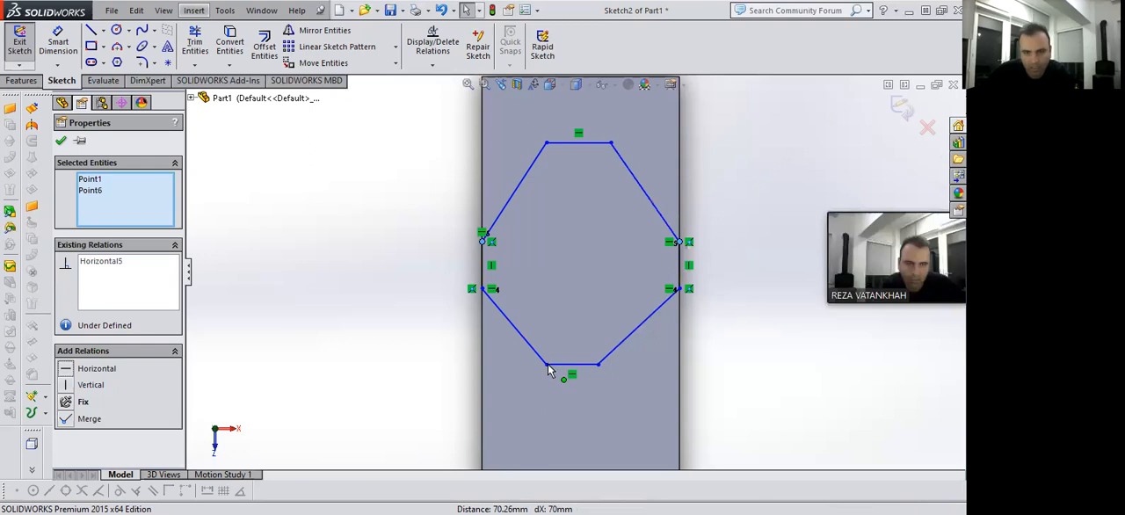
pyautogui.press('Escape')
# Add vertical relations aligning the left and right endpoints of the profile's top side with those of its bottom side.
pyautogui.click(546, 143)
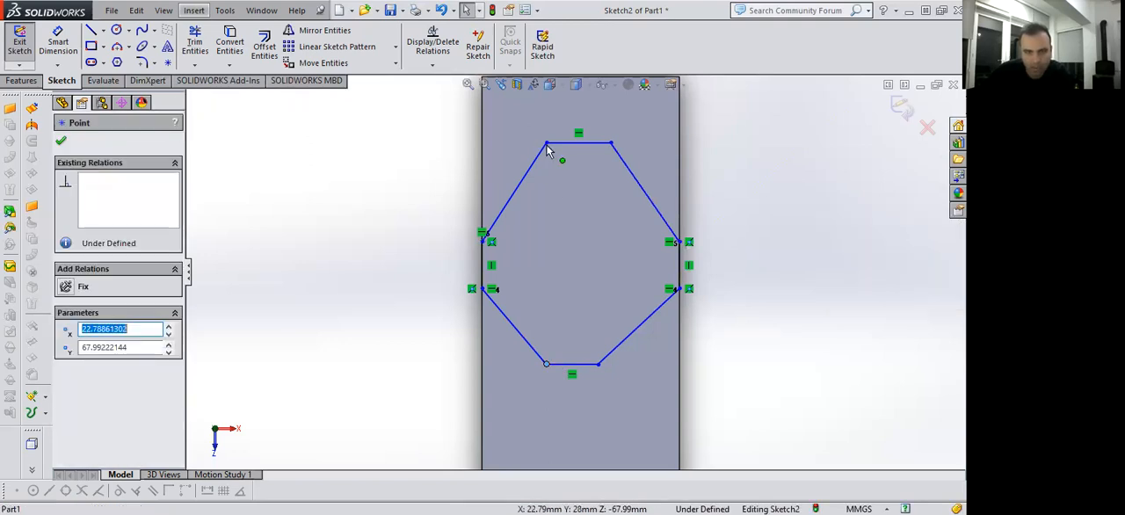
pyautogui.keyDown('ctrl'); pyautogui.click(546, 363); pyautogui.keyUp('ctrl')
pyautogui.click(712, 303)
pyautogui.click(600, 363)
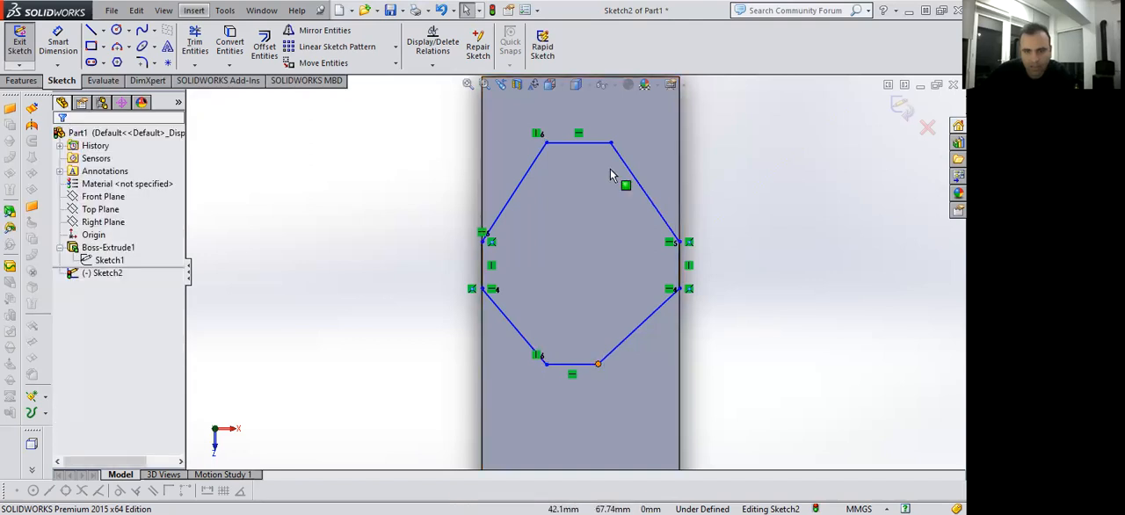
pyautogui.click(612, 143)
pyautogui.keyDown('ctrl'); pyautogui.click(611, 144); pyautogui.keyUp('ctrl')
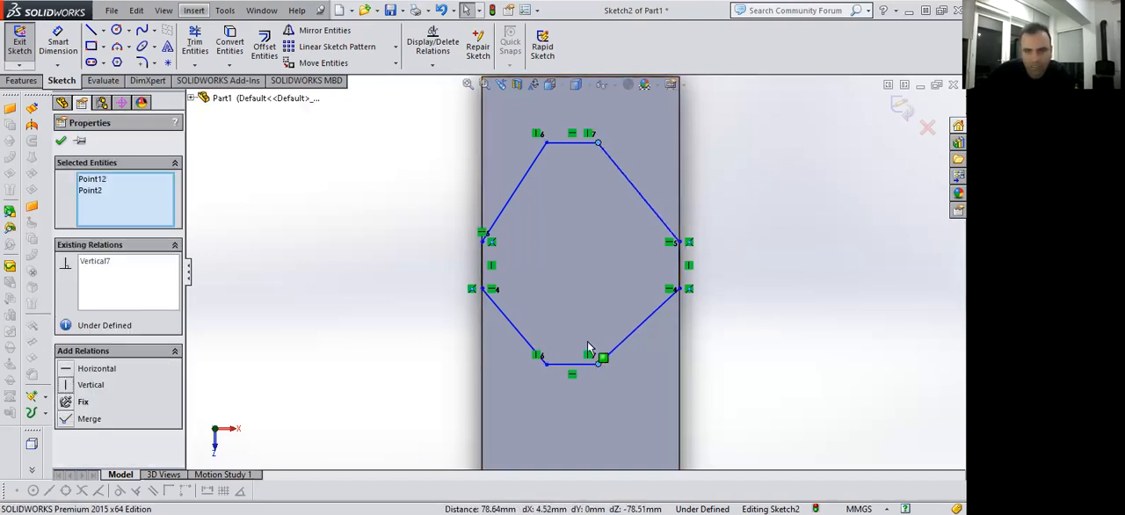
pyautogui.press('Escape')
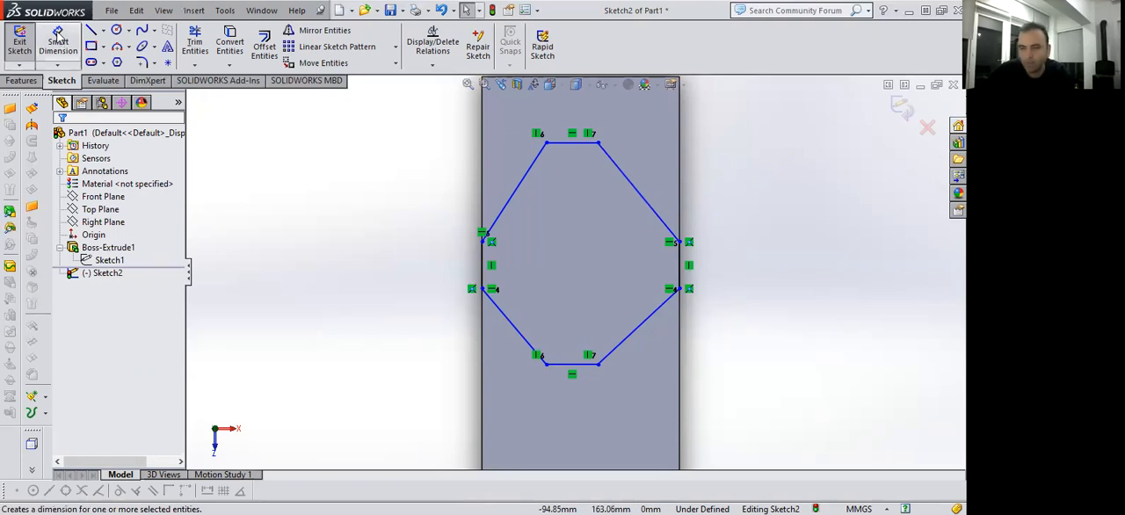
# Make both pairs of opposite slanted sides of the eight-sided profile parallel.
pyautogui.click(193, 53)
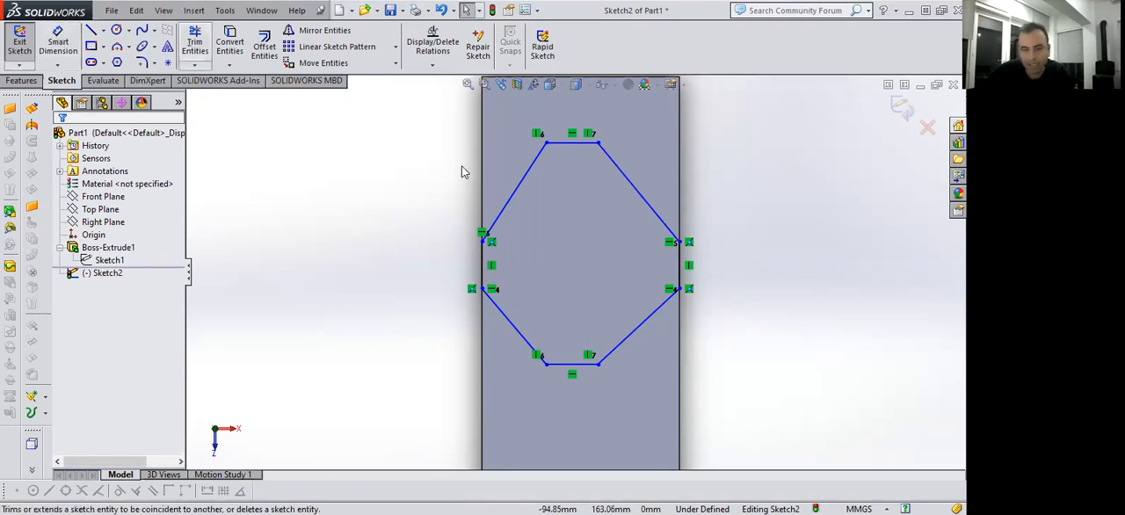
pyautogui.click(647, 325)
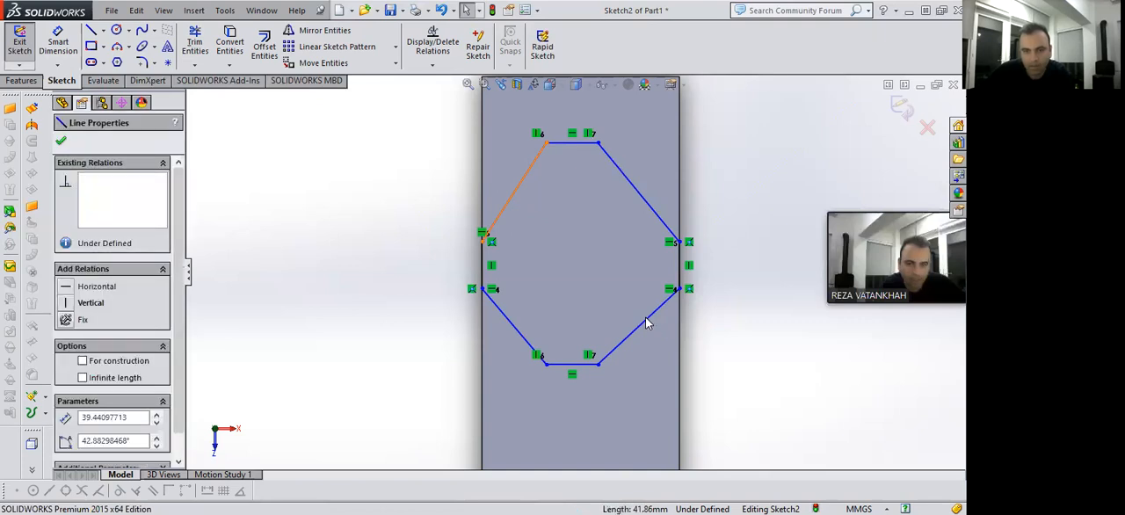
pyautogui.keyDown('ctrl'); pyautogui.click(647, 324); pyautogui.keyUp('ctrl')
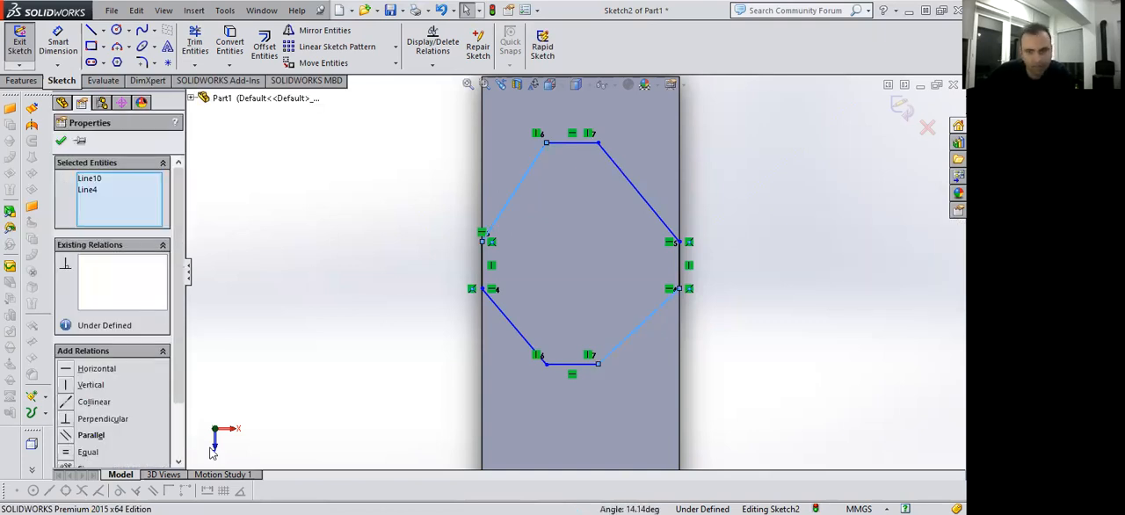
pyautogui.click(90, 435)
pyautogui.click(782, 257)
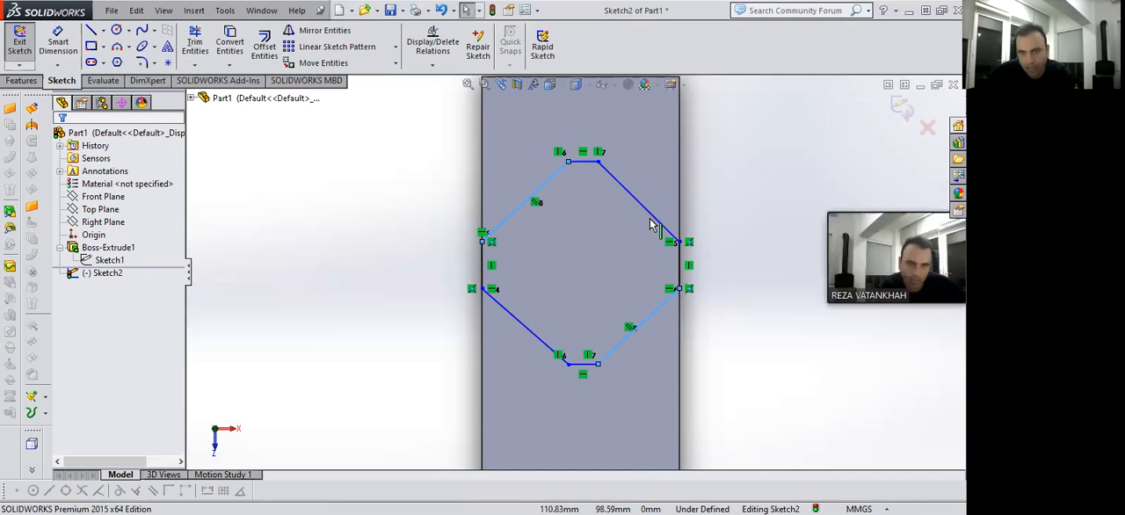
pyautogui.keyDown('ctrl'); pyautogui.click(532, 337); pyautogui.keyUp('ctrl')
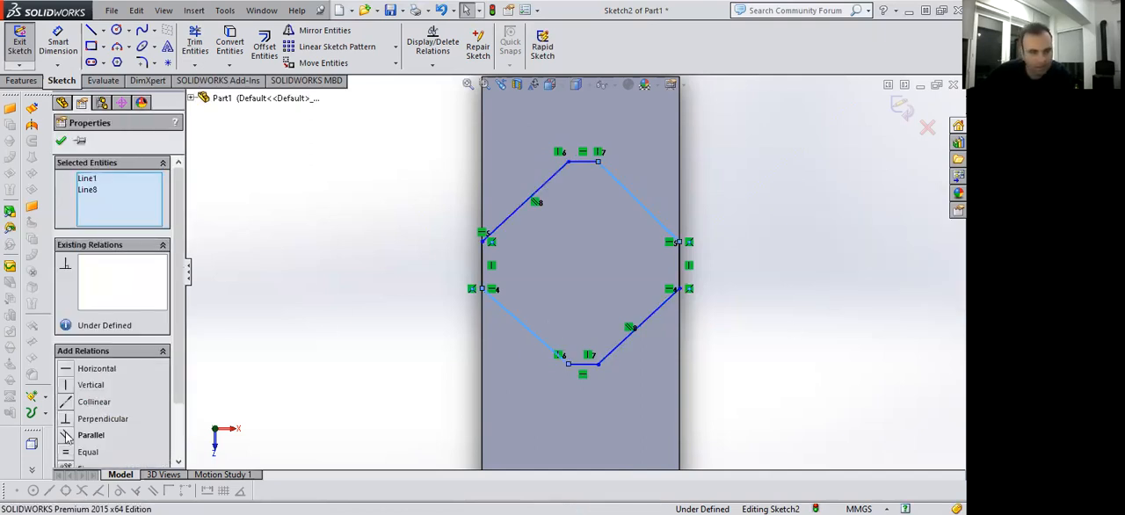
pyautogui.click(66, 435)
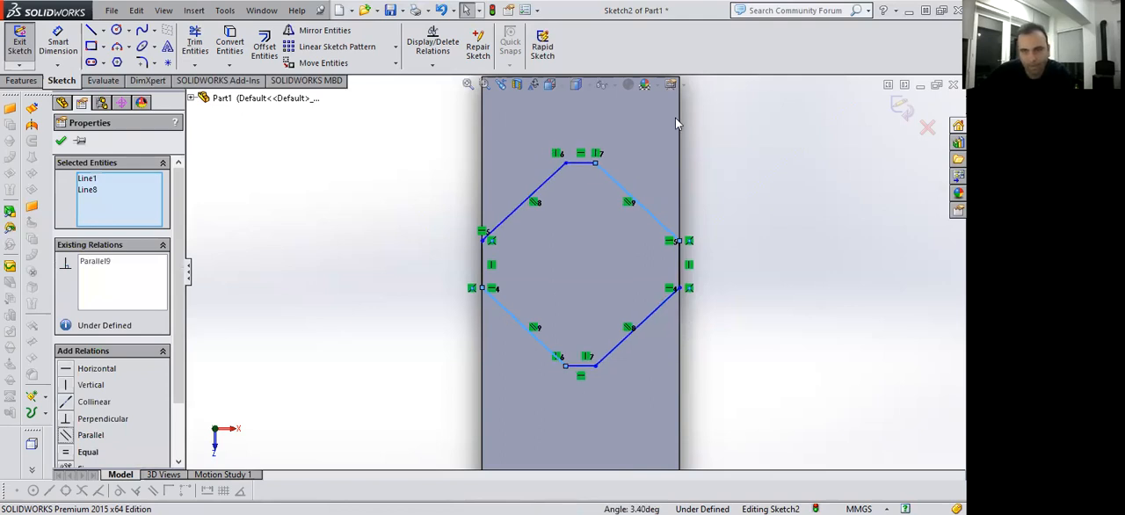
pyautogui.press('Escape')
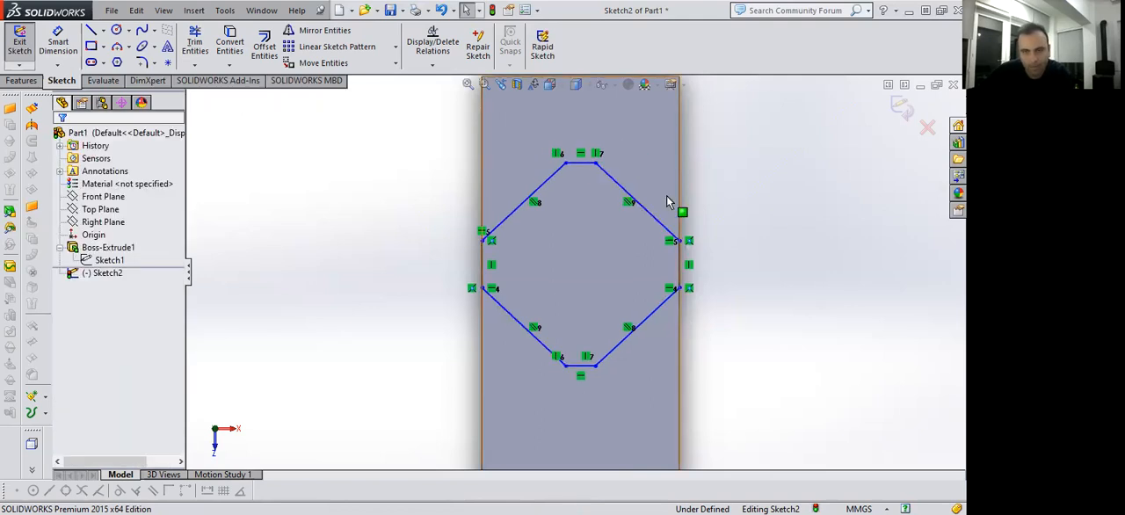
# Pull the right vertex of the profile's top side down and outward to reshape the profile closer to a regular octagon.
pyautogui.click(595, 165)
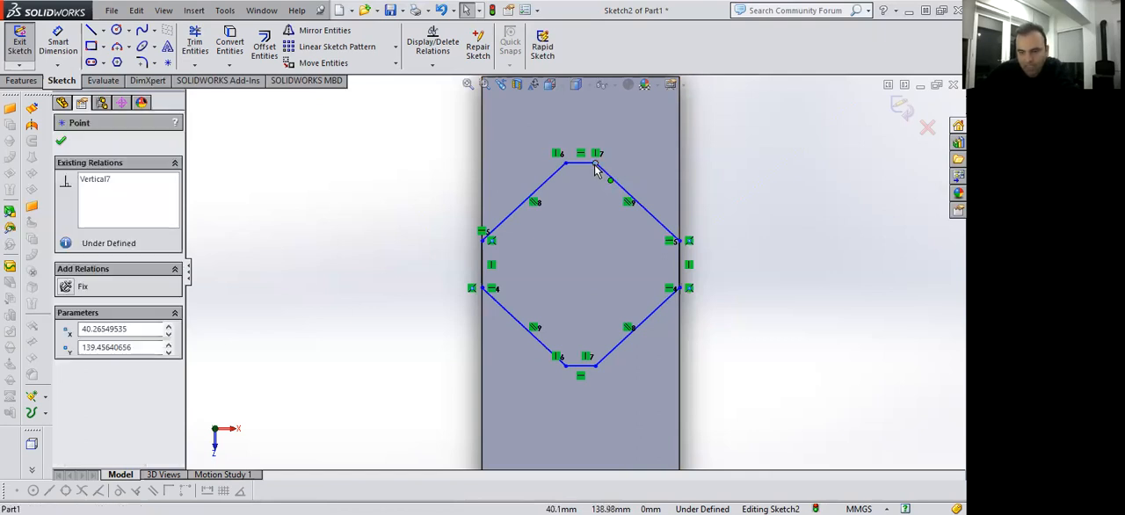
pyautogui.moveTo(595, 167)
pyautogui.mouseDown()
pyautogui.moveTo(624, 159)
pyautogui.moveTo(622, 141)
pyautogui.moveTo(609, 182)
pyautogui.mouseUp()
pyautogui.moveTo(599, 236); pyautogui.dragTo(611, 185)
pyautogui.click(685, 355)
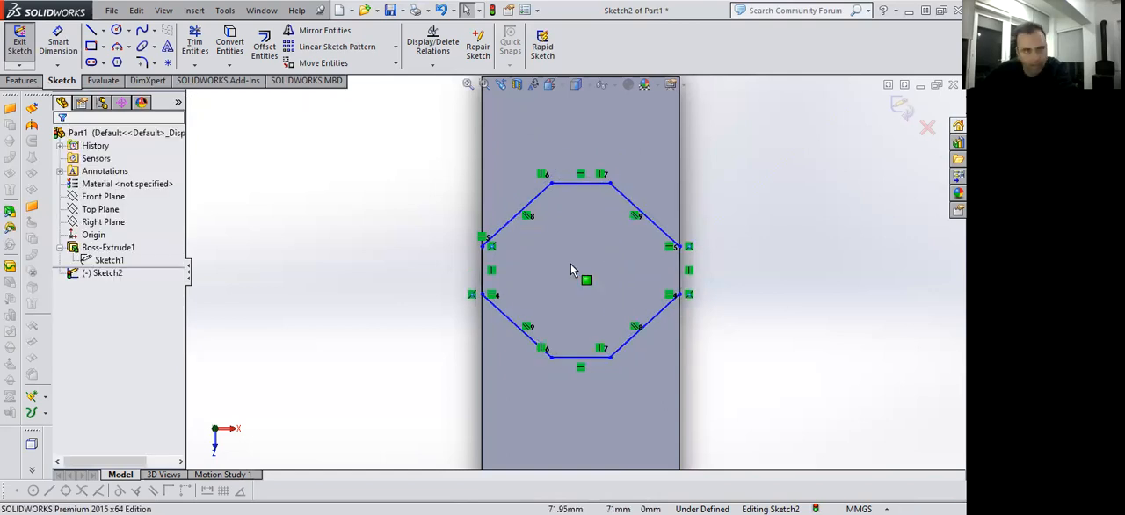
# Dimension the profile's bottom horizontal side to 16 mm.
pyautogui.click(58, 43)
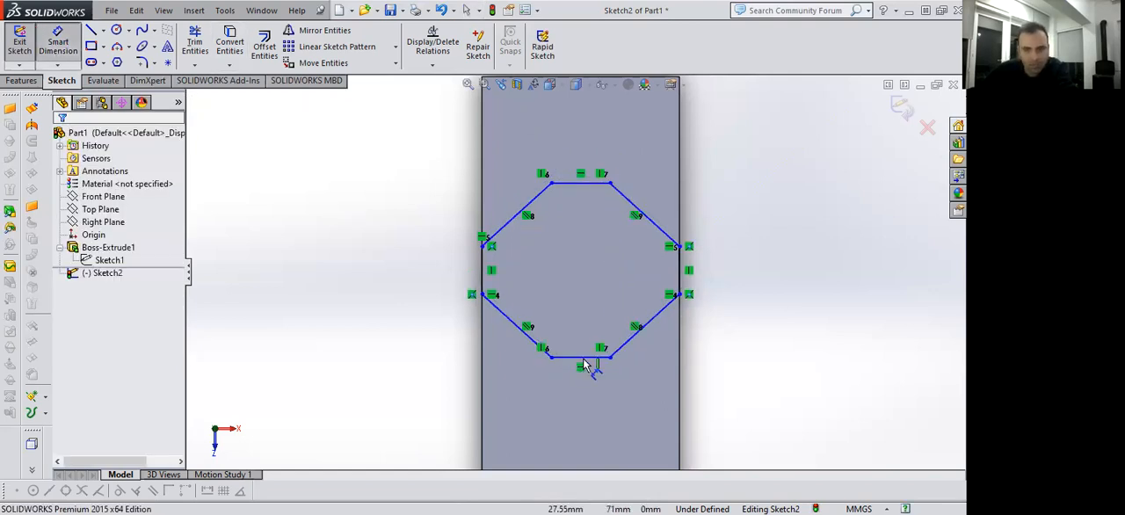
pyautogui.click(583, 361)
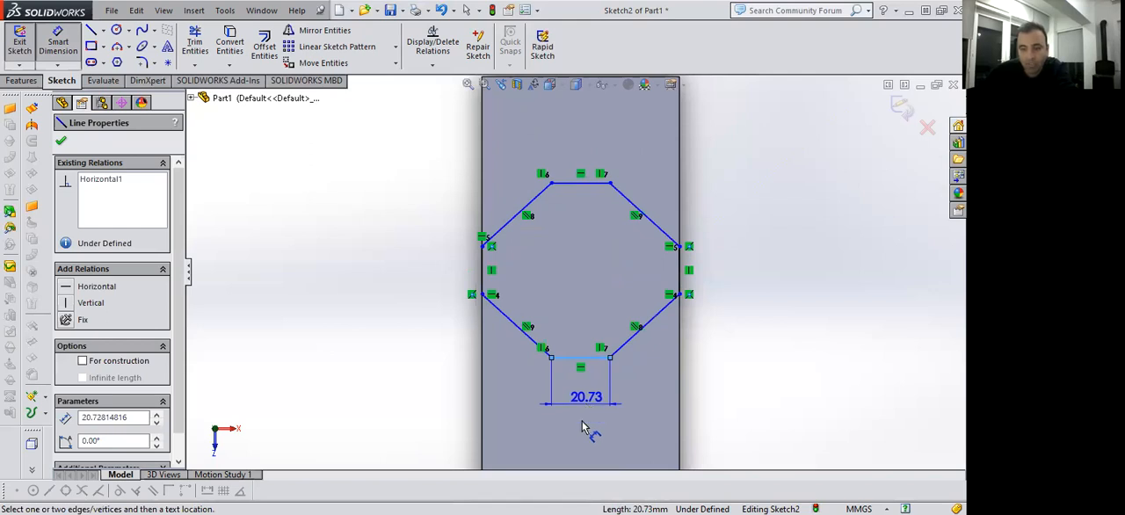
pyautogui.click(586, 416)
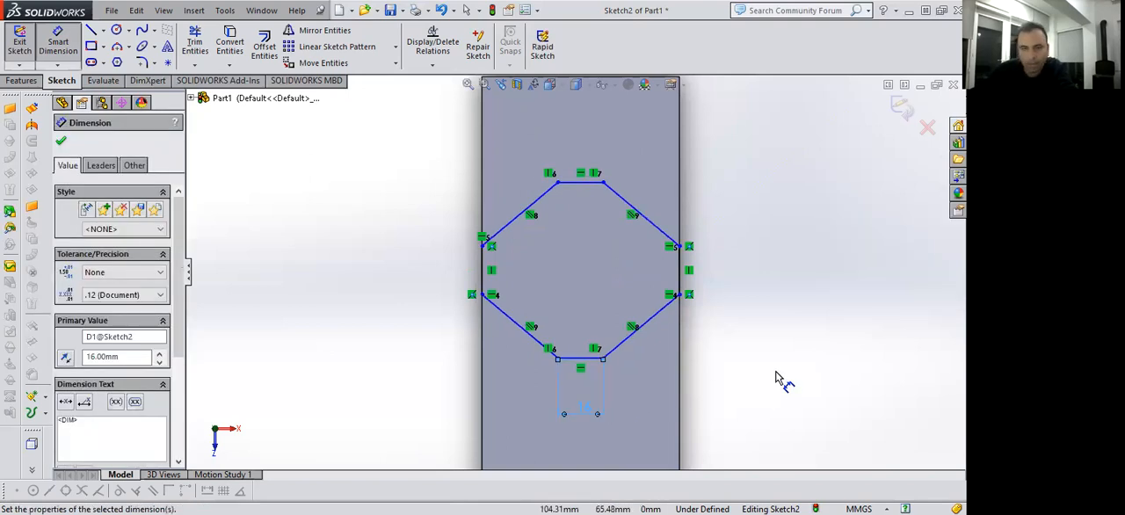
# Dimension the perpendicular distance between the profile's upper-left and lower-right slanted sides to 60 mm.
pyautogui.click(539, 208)
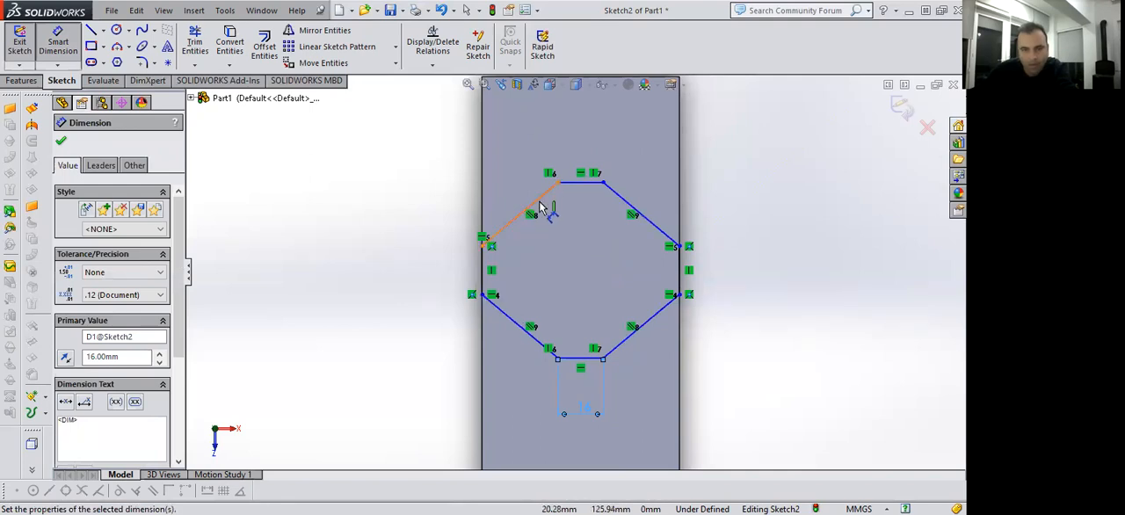
pyautogui.click(655, 322)
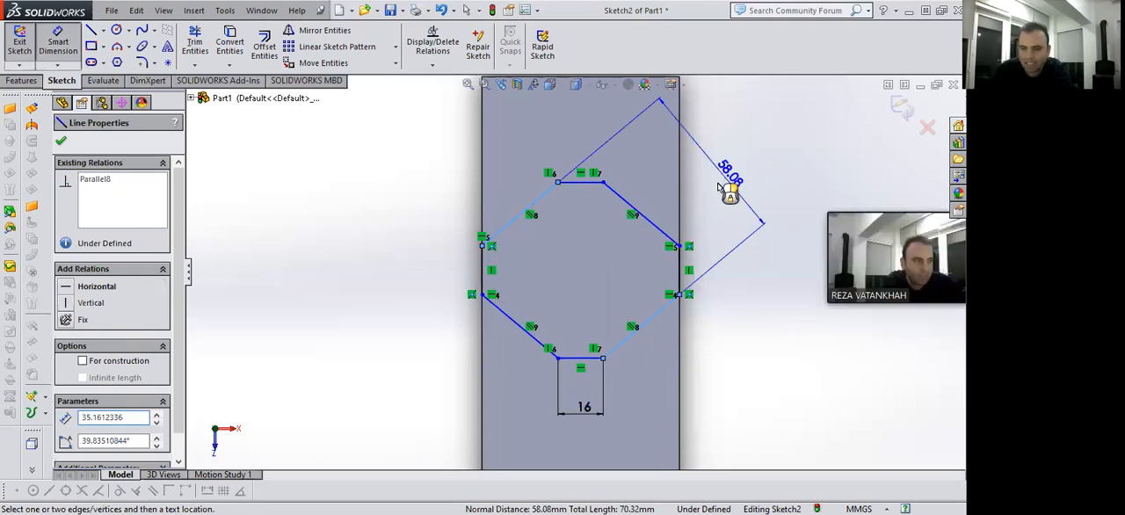
pyautogui.click(719, 187)
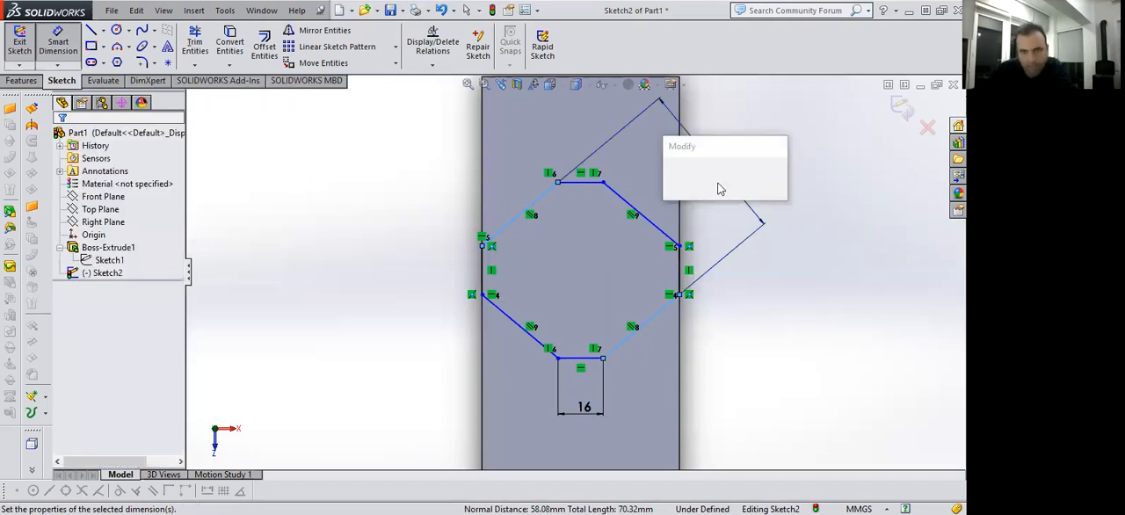
pyautogui.write('60')
pyautogui.press('Return')
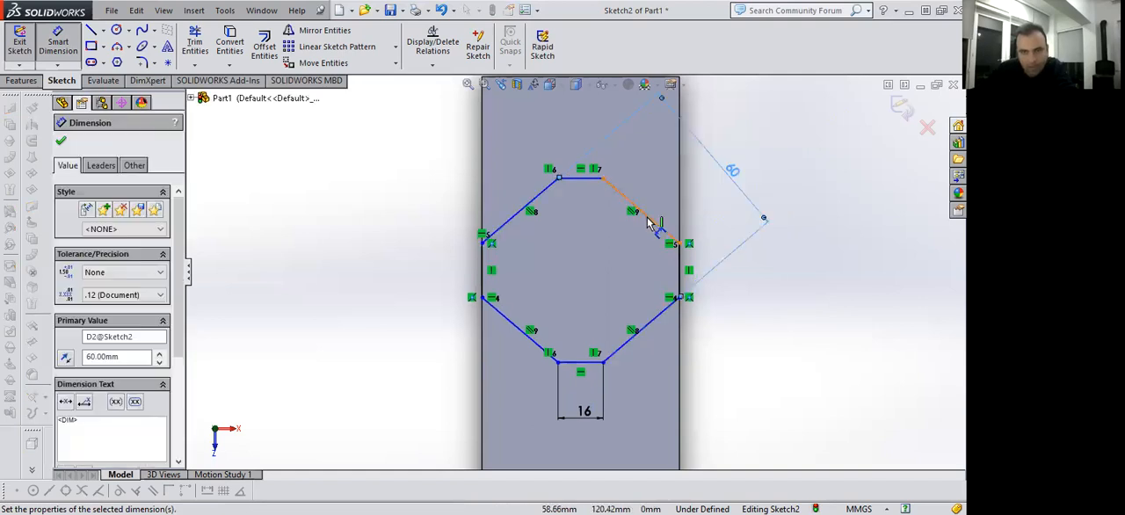
# Try to dimension the perpendicular distance between the profile's lower-left and upper-right slanted sides.
pyautogui.click(525, 339)
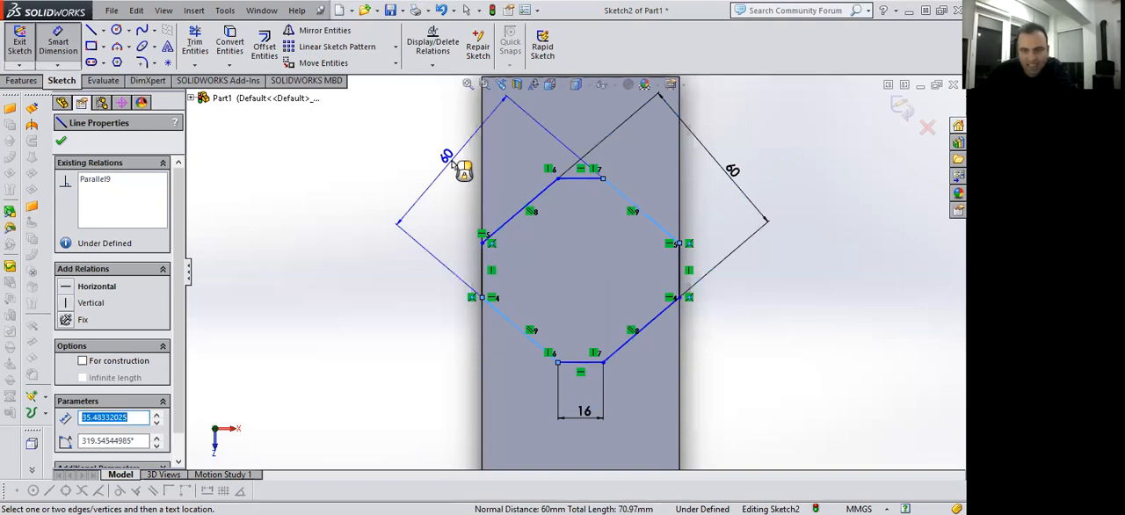
pyautogui.click(454, 165)
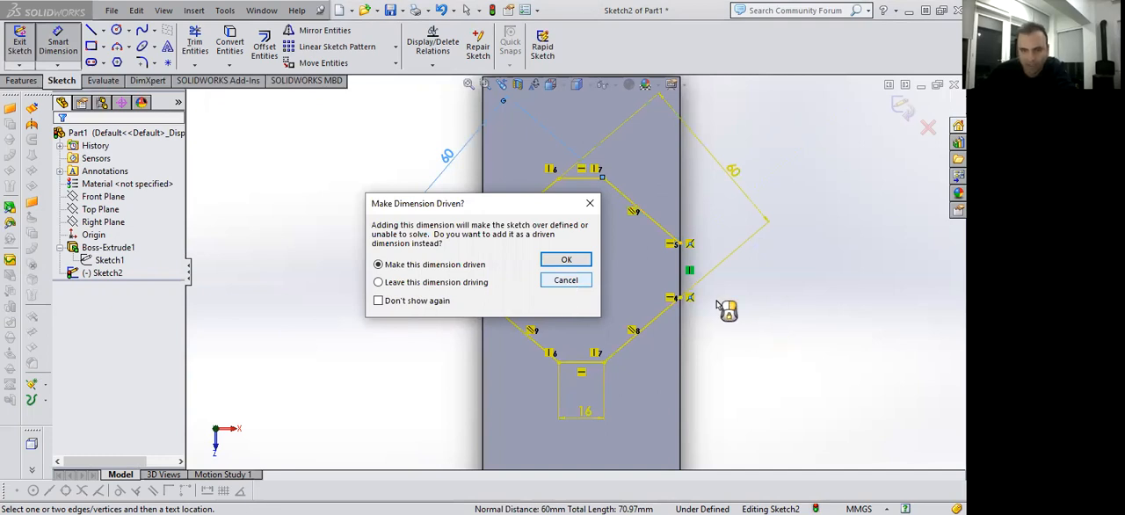
pyautogui.press('Return')
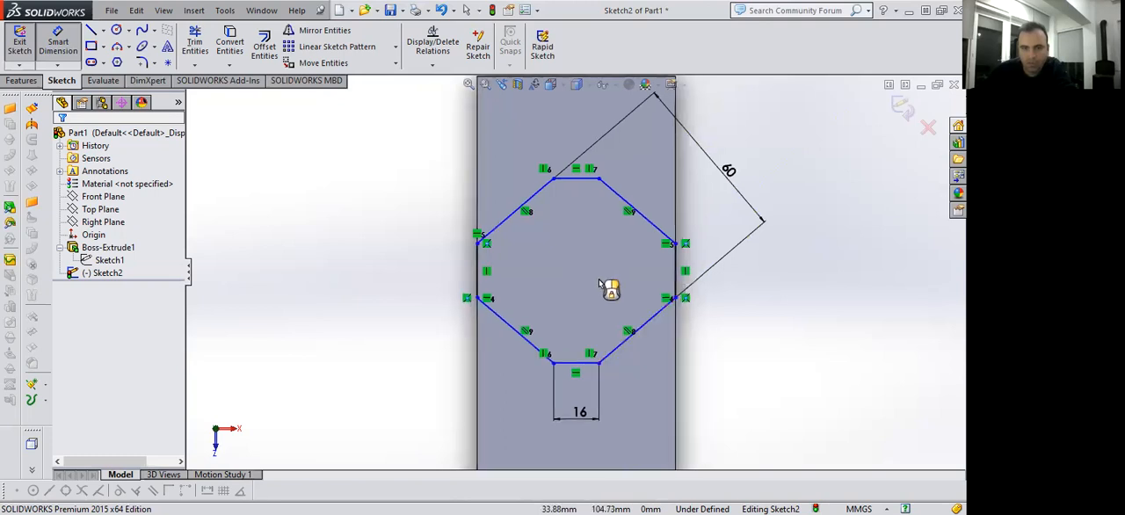
# Pull the top side's right vertex and the left side's lower endpoint to test the profile's remaining freedom.
pyautogui.scroll(2, 601, 283)
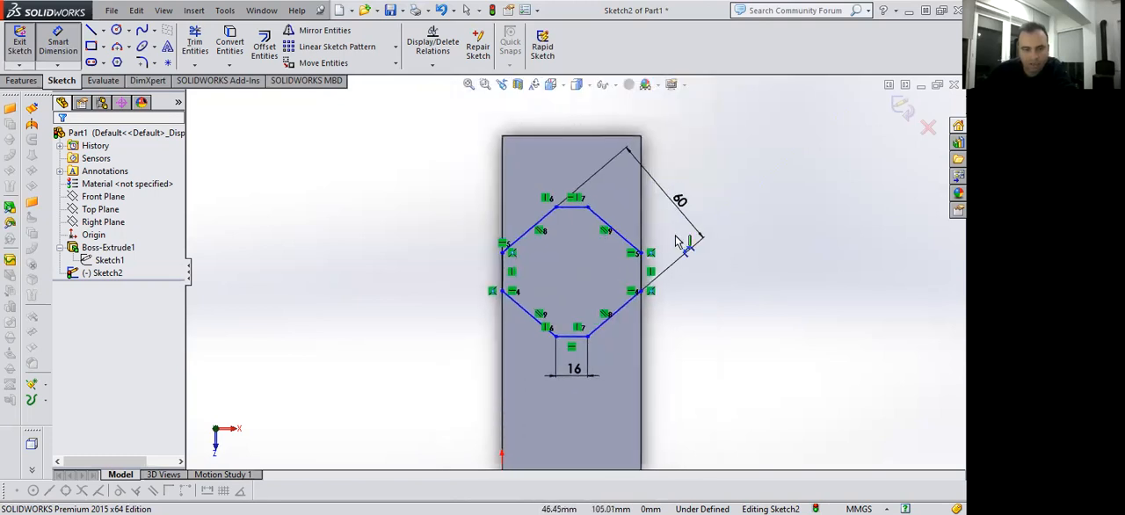
pyautogui.click(589, 207)
pyautogui.moveTo(598, 213); pyautogui.dragTo(606, 204)
pyautogui.click(506, 290)
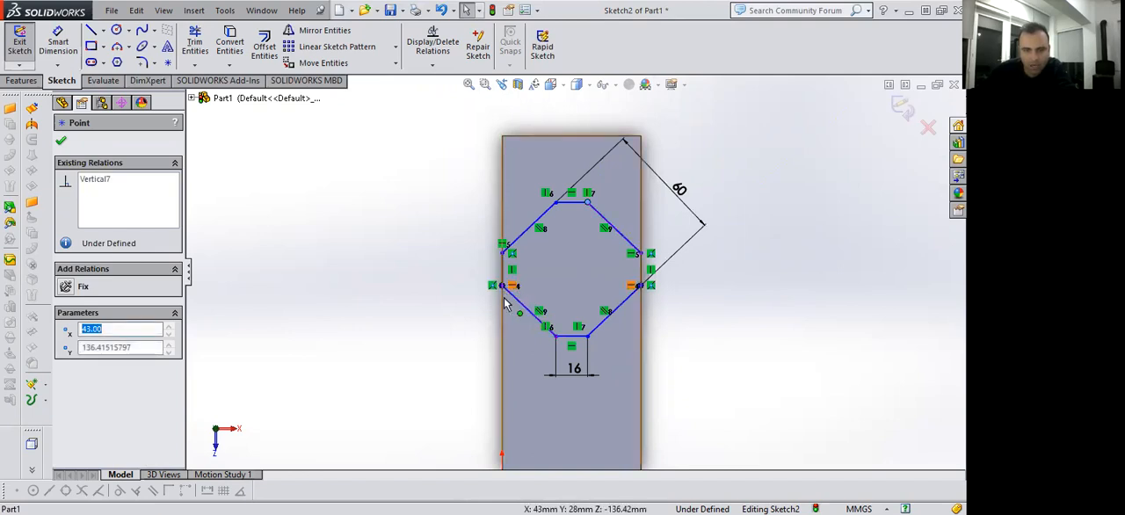
pyautogui.moveTo(507, 299)
pyautogui.mouseDown()
pyautogui.moveTo(519, 306)
pyautogui.moveTo(507, 289)
pyautogui.mouseUp()
# Dimension the profile's left vertical side to 16 mm.
pyautogui.click(77, 47)
pyautogui.click(504, 271)
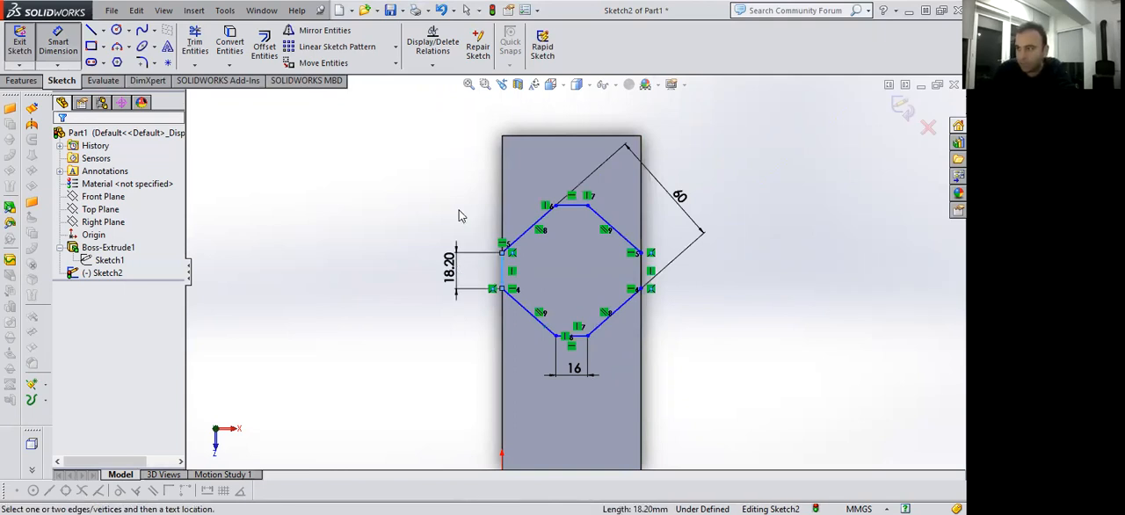
pyautogui.write('16')
pyautogui.press('Return')
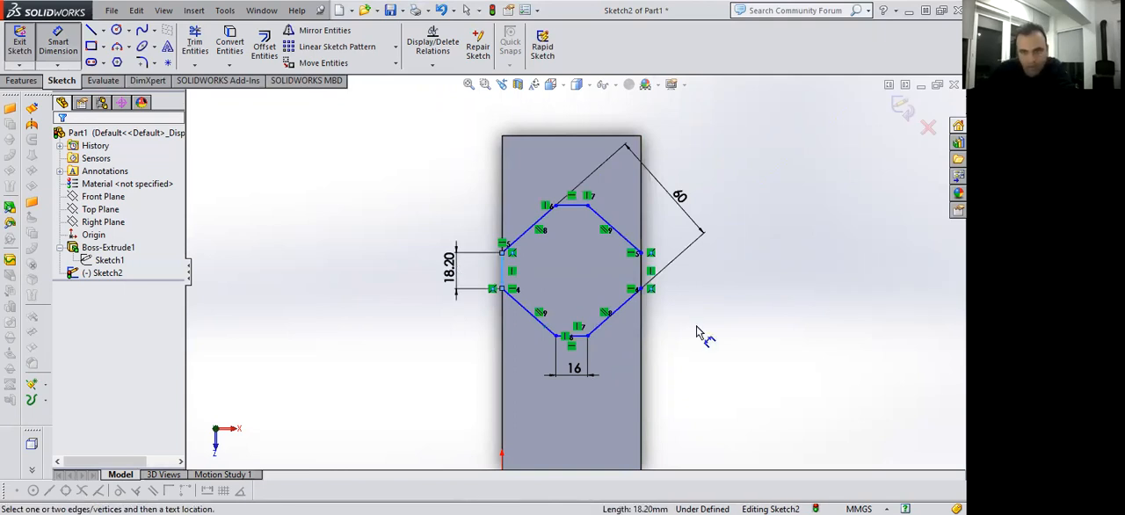
pyautogui.press('Escape')
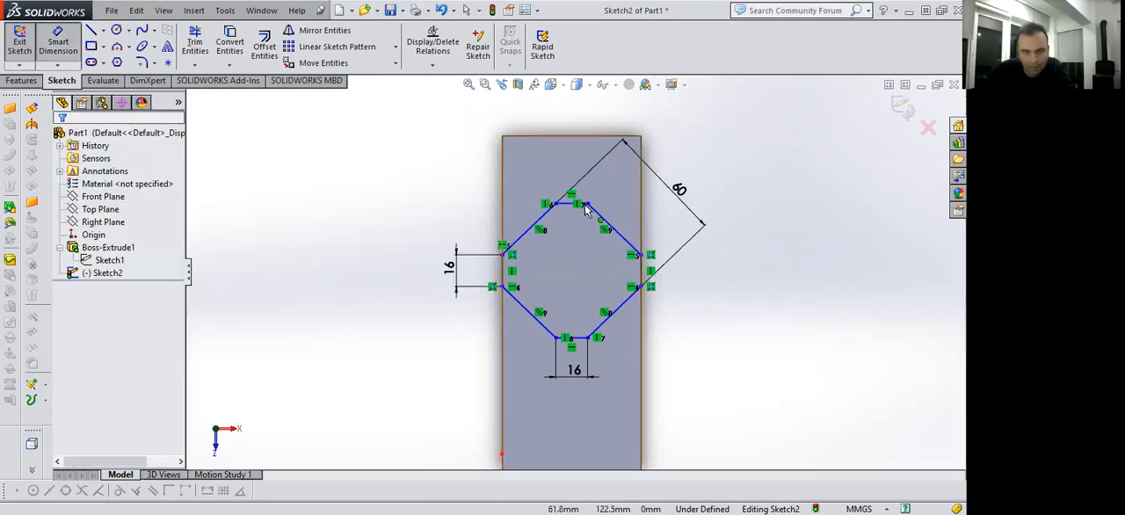
pyautogui.press('Escape')
# Pull the right vertex of the profile's top side up and down to test whether the whole profile still moves.
pyautogui.moveTo(603, 211); pyautogui.dragTo(593, 169)
pyautogui.moveTo(602, 309); pyautogui.dragTo(586, 207)
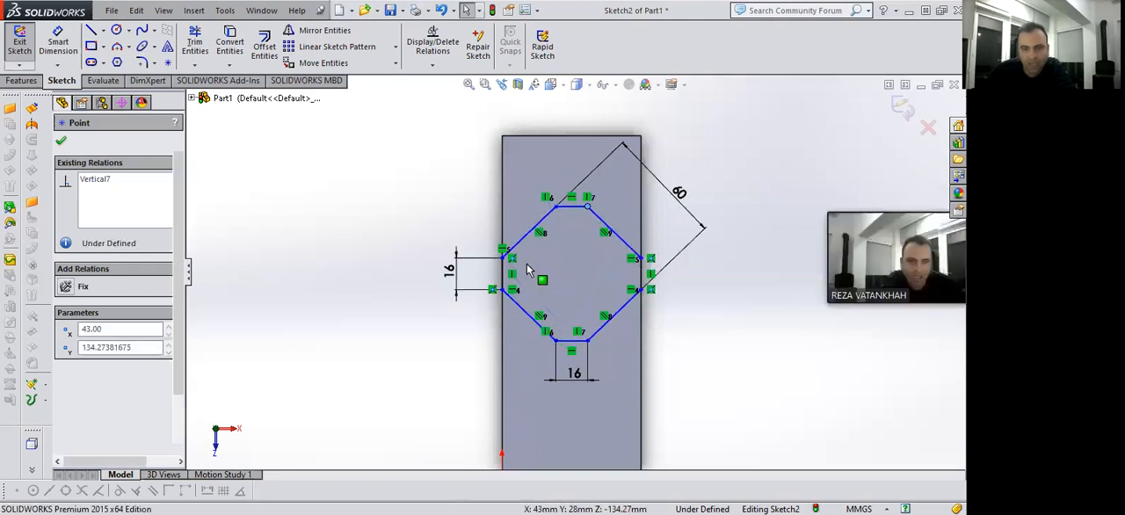
pyautogui.press('Escape')
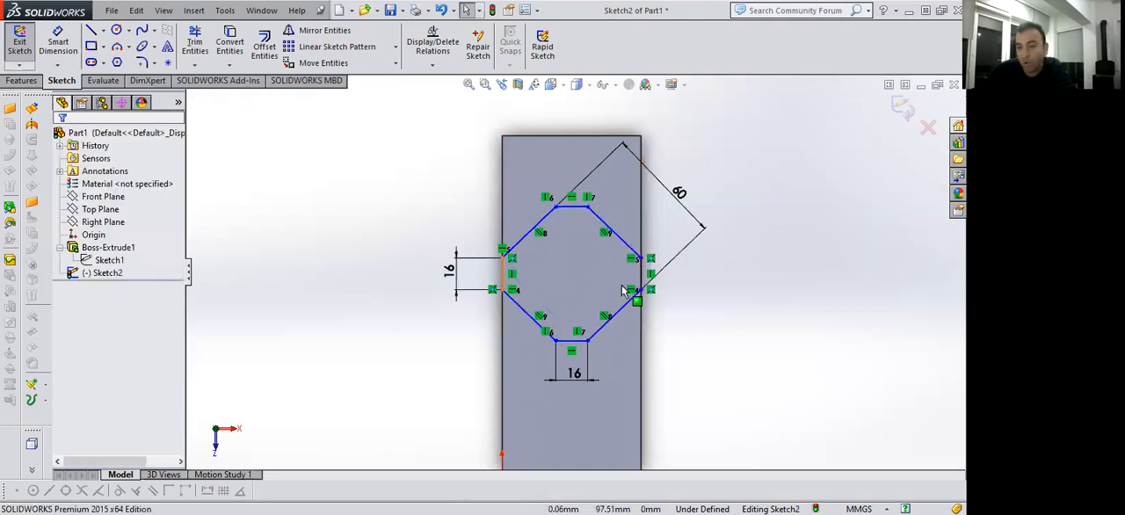
# Dimension the vertical distance from the face's upper-left corner to the upper end of the profile's left side as 85+8 mm.
pyautogui.scroll(1, 636, 278)
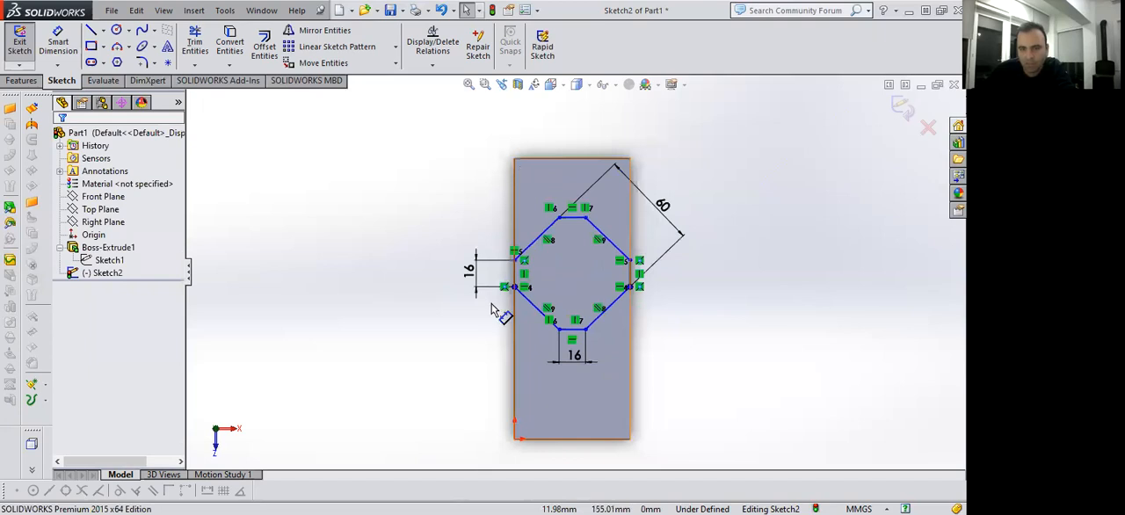
pyautogui.click(62, 41)
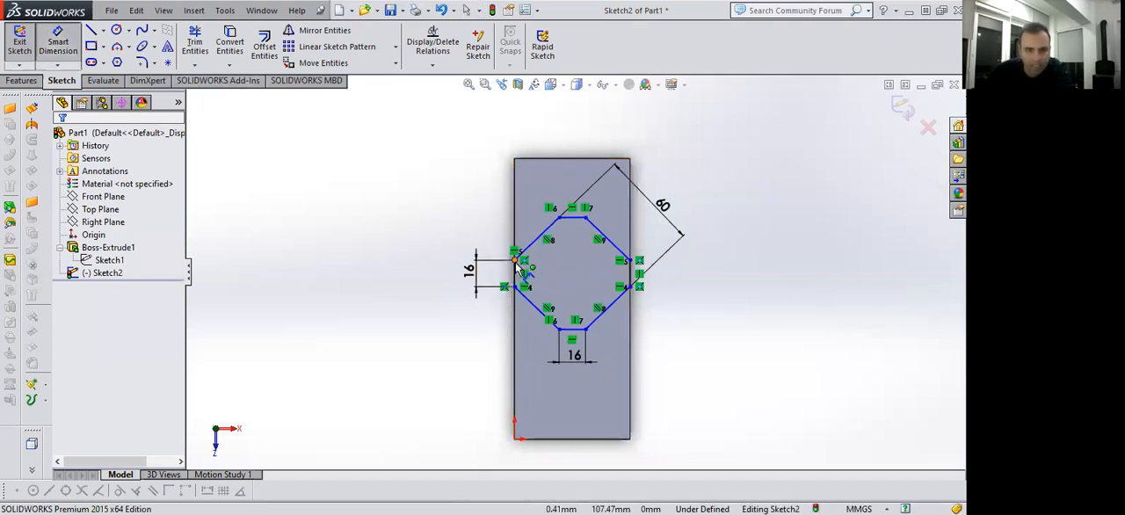
pyautogui.click(516, 159)
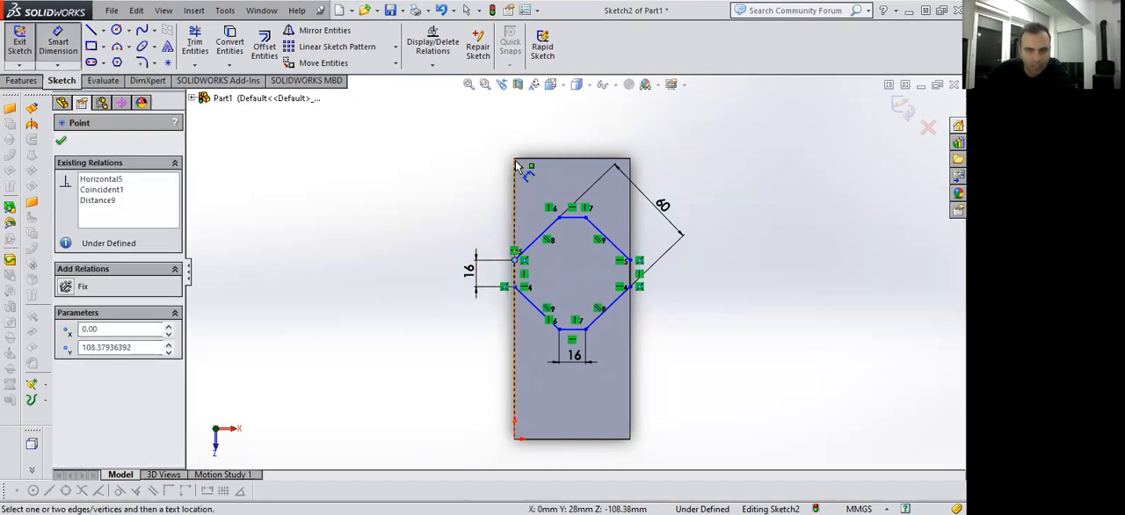
pyautogui.click(515, 259)
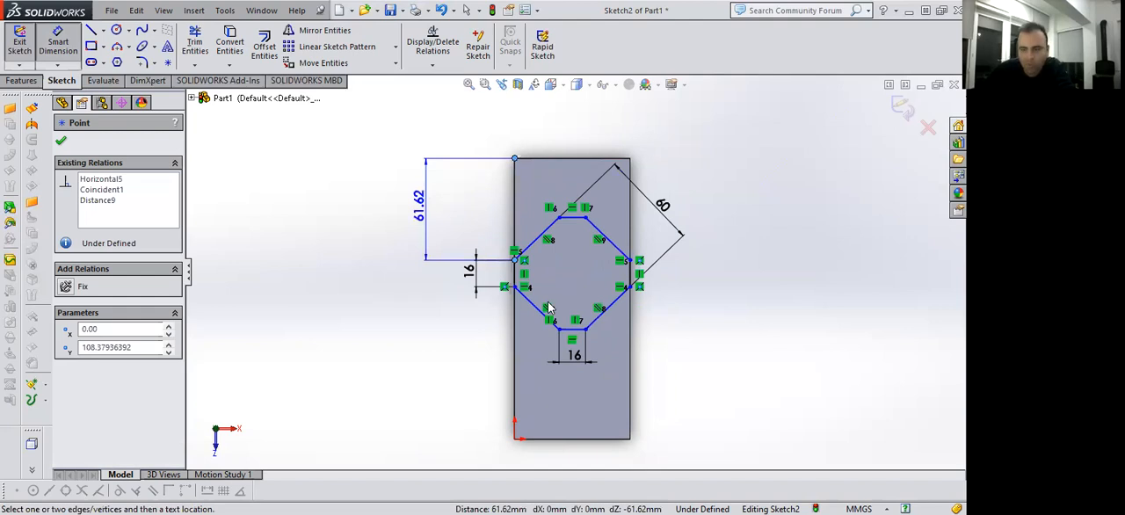
pyautogui.click(427, 209)
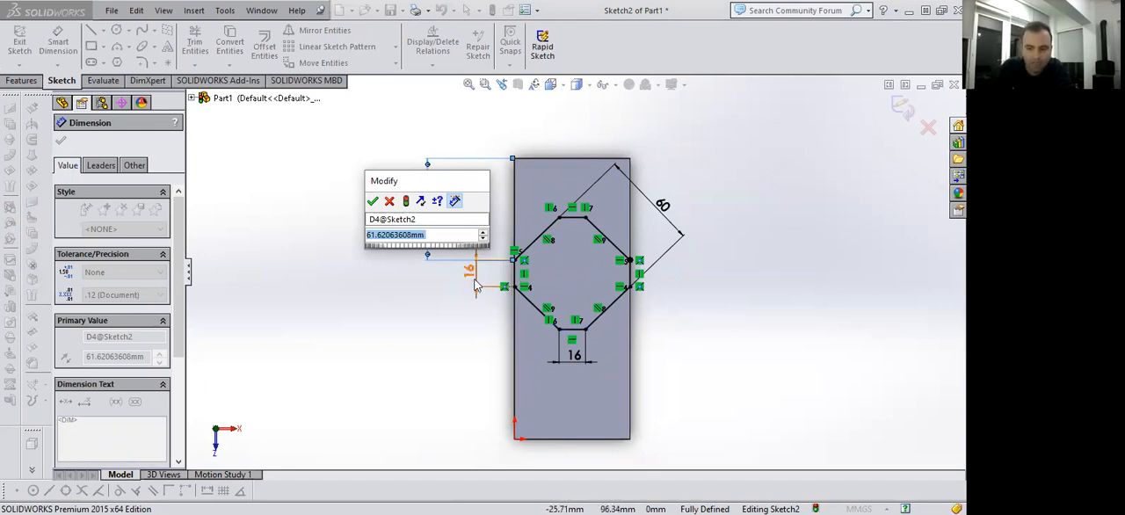
pyautogui.write('85+')
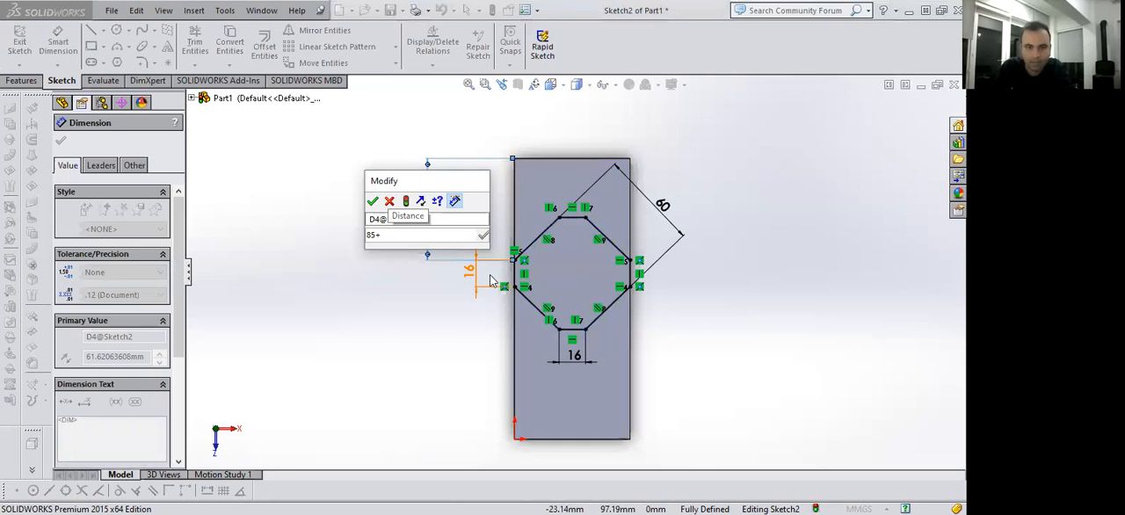
pyautogui.write('8')
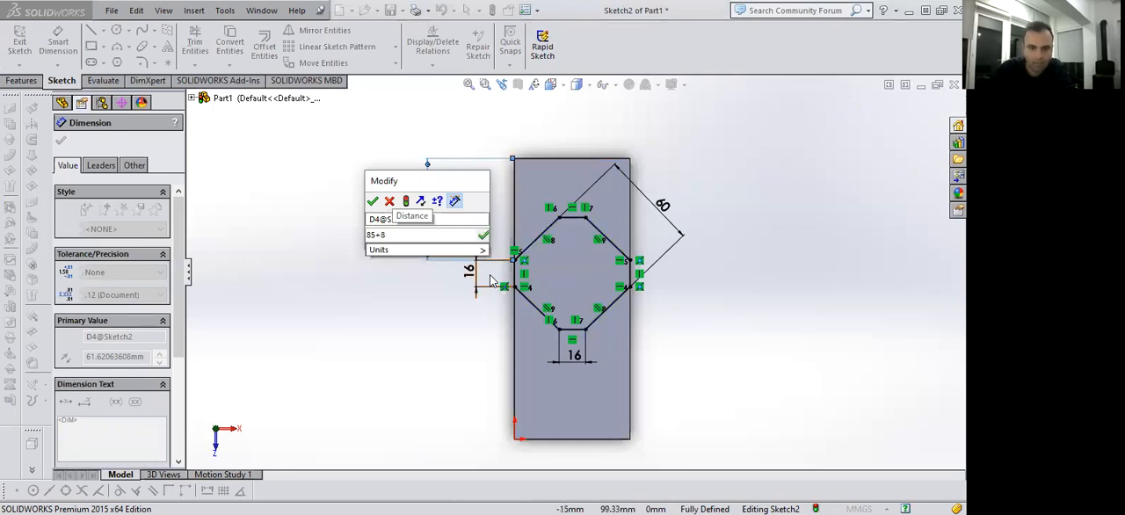
pyautogui.press('Return')
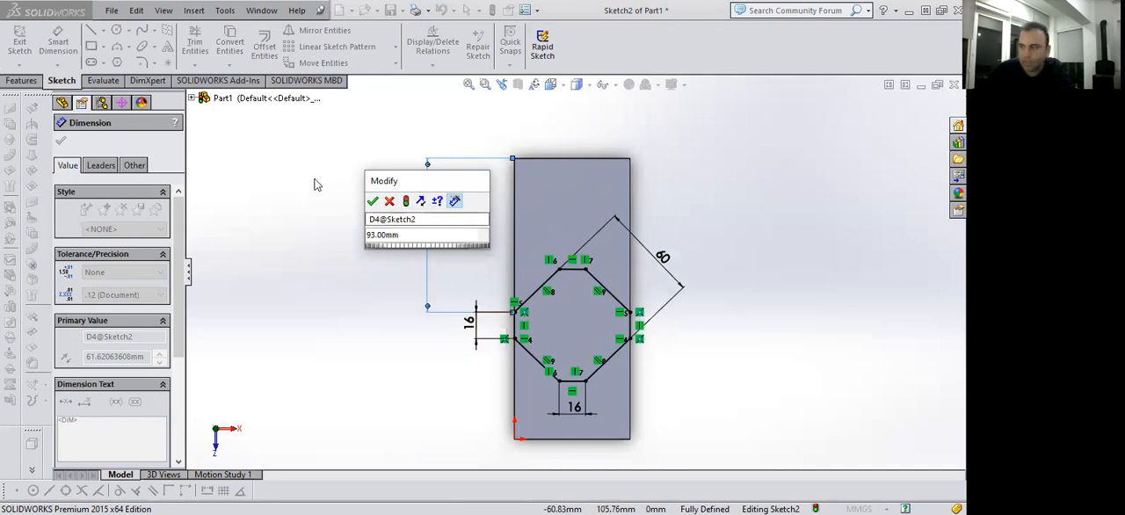
# Set the vertical distance from the face's upper-left corner to the profile to 85 mm.
pyautogui.moveTo(277, 243); pyautogui.dragTo(244, 247)
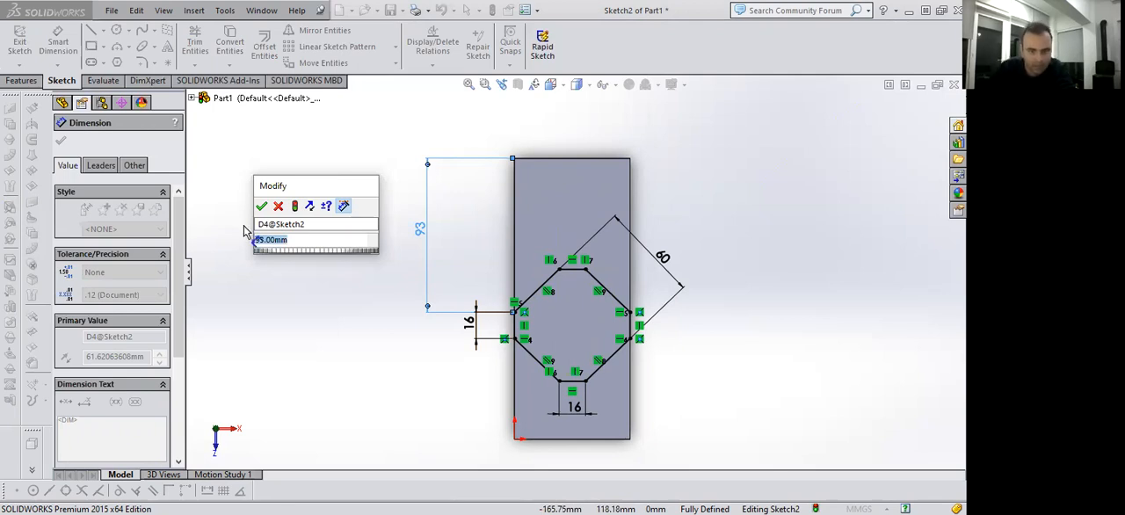
pyautogui.write('85')
pyautogui.press('Return')
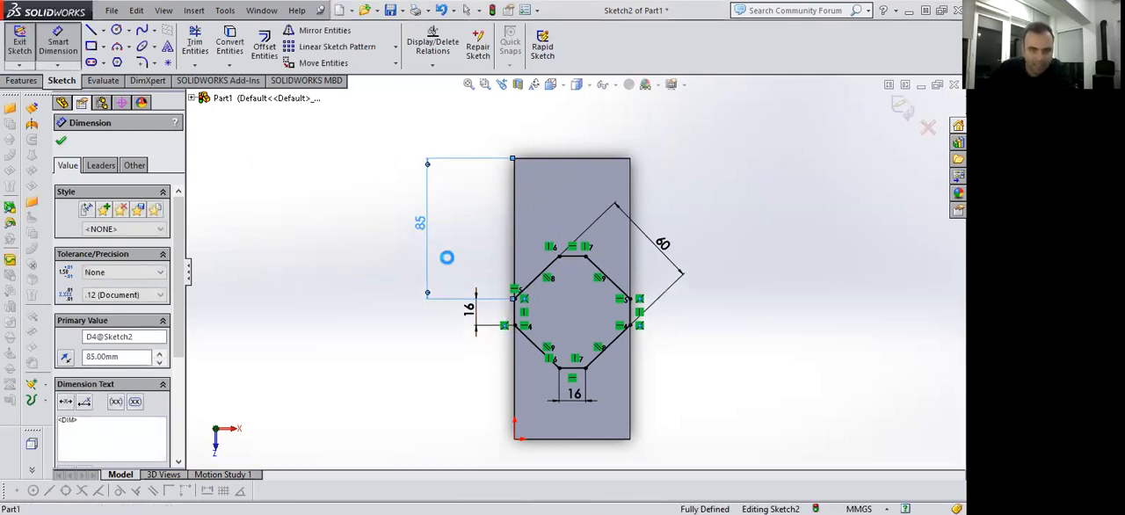
# Set the vertical distance from the face's upper-left corner to the profile to 77 mm so the octagon is centred.
pyautogui.doubleClick(412, 254)
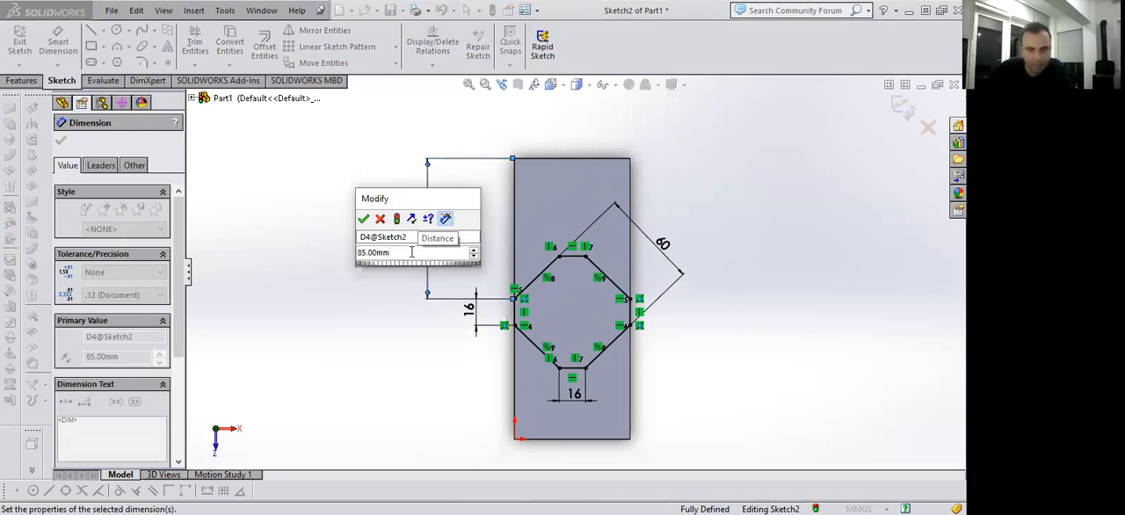
pyautogui.write('77')
pyautogui.press('Return')
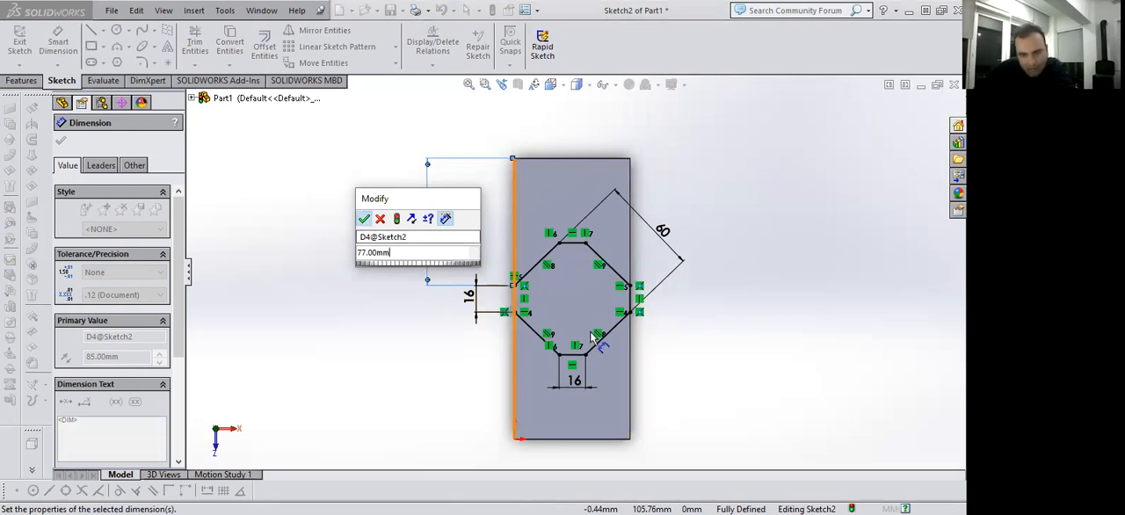
pyautogui.press('Return')
# Extrude the octagonal profile upward as a blind boss 26 mm high, merged with the block.
pyautogui.scroll(-1, 612, 378)
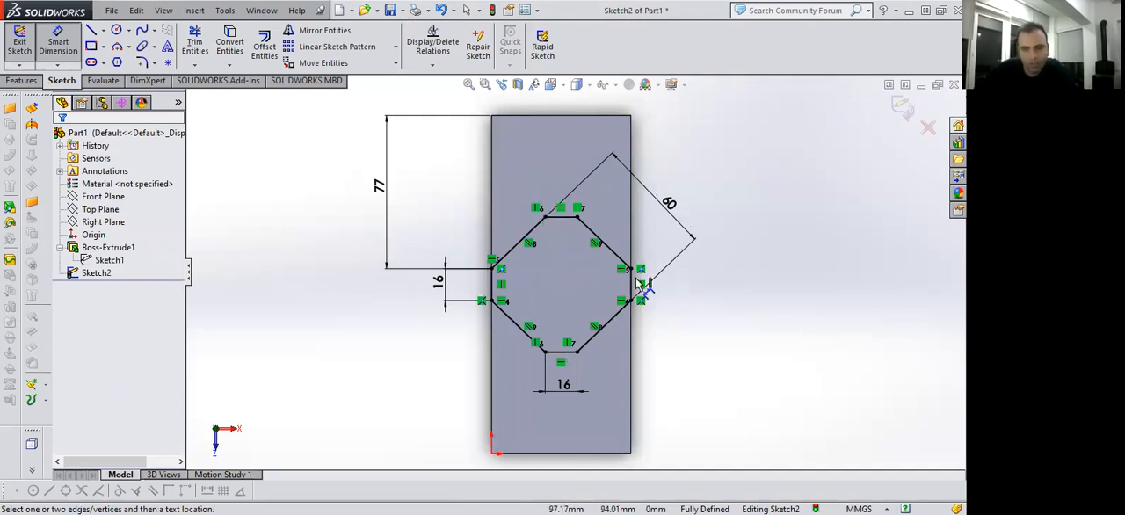
pyautogui.hotkey('ctrl', '7')
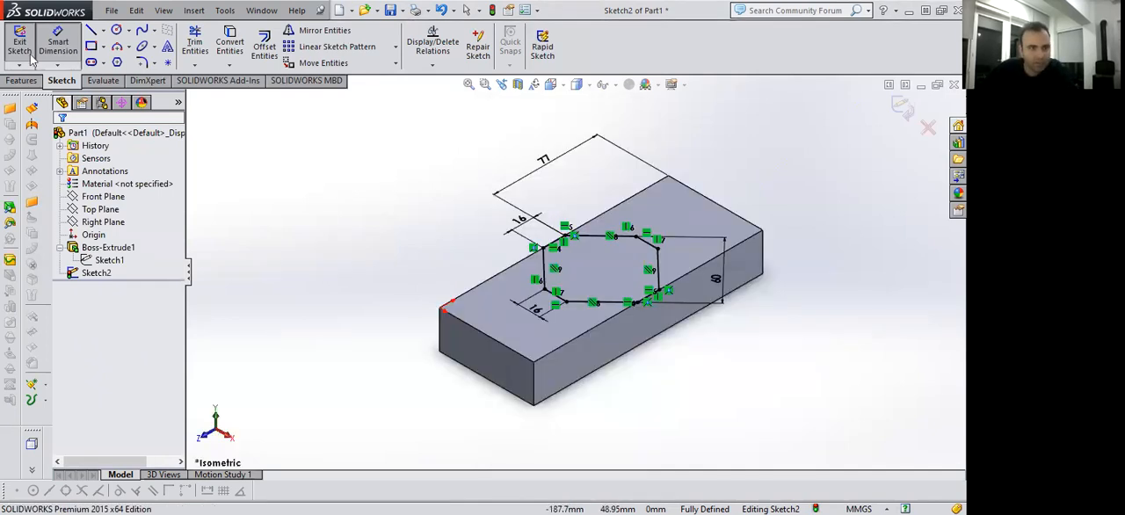
pyautogui.click(29, 53)
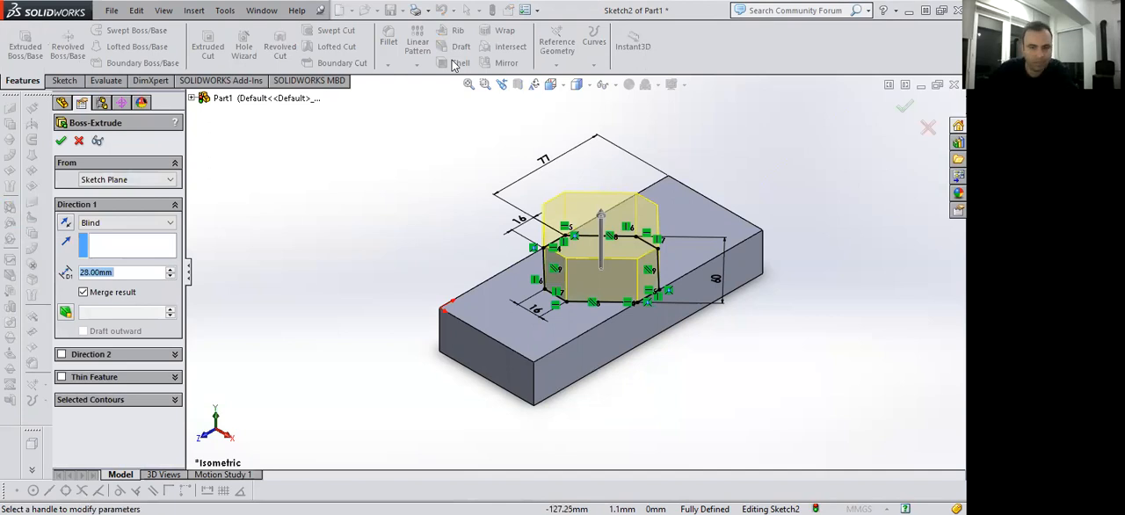
pyautogui.write('26')
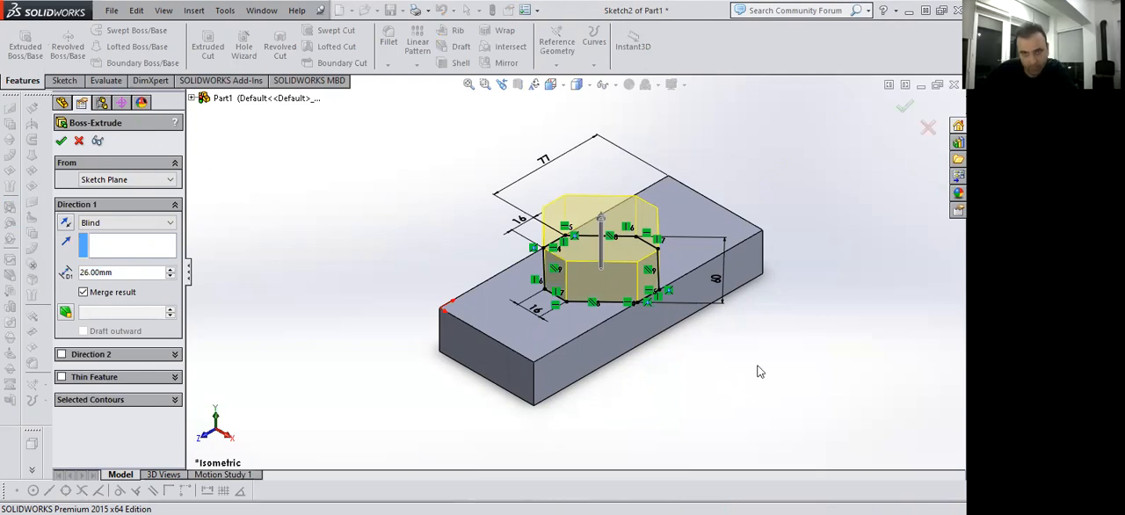
pyautogui.press('Return')
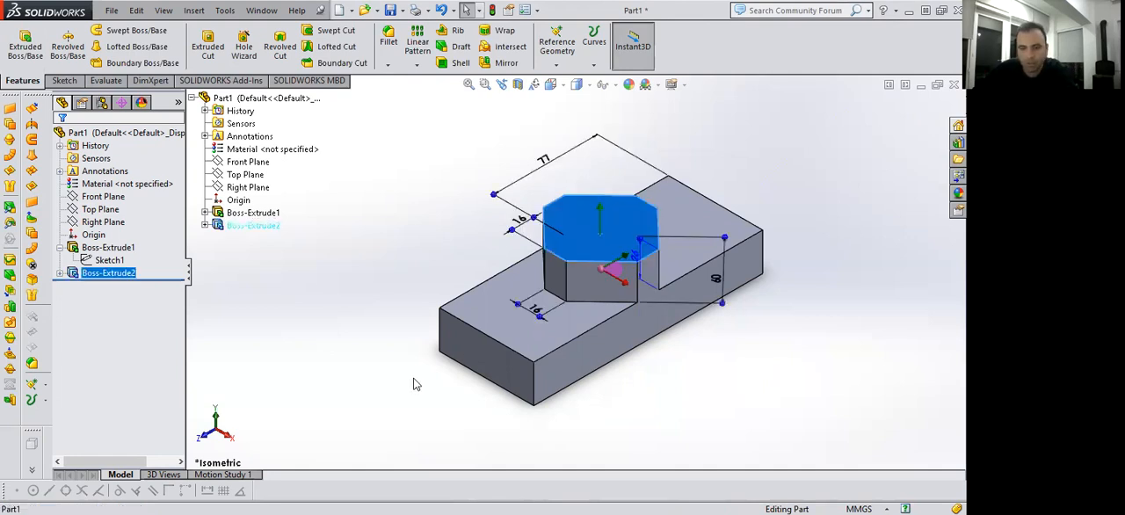
# Sketch a closed four-sided profile tilted about 45°, with sides of about 25 mm, near the centre of the octagonal boss's top face.
pyautogui.press('space')
pyautogui.click(350, 415)
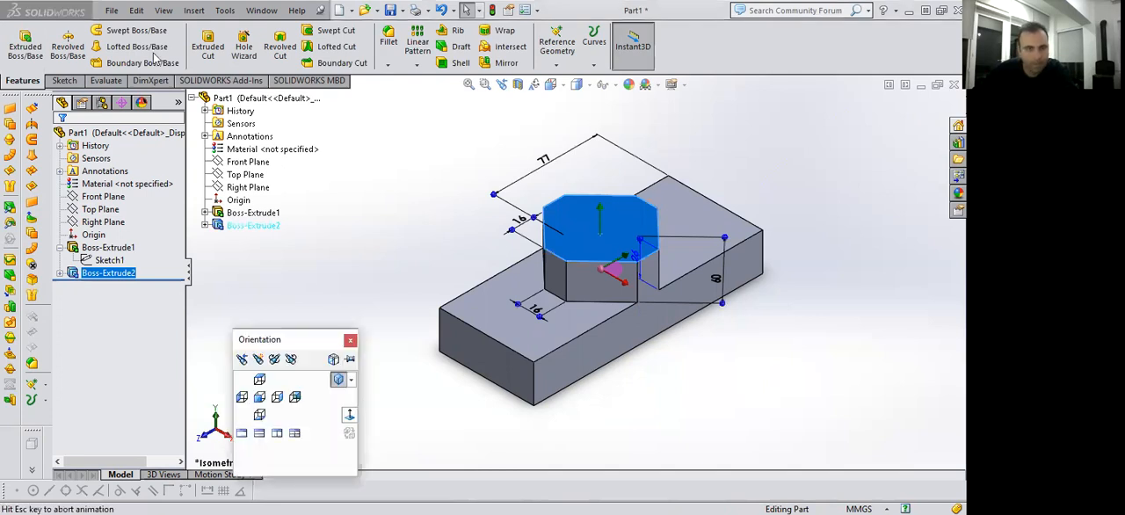
pyautogui.click(64, 80)
pyautogui.click(91, 30)
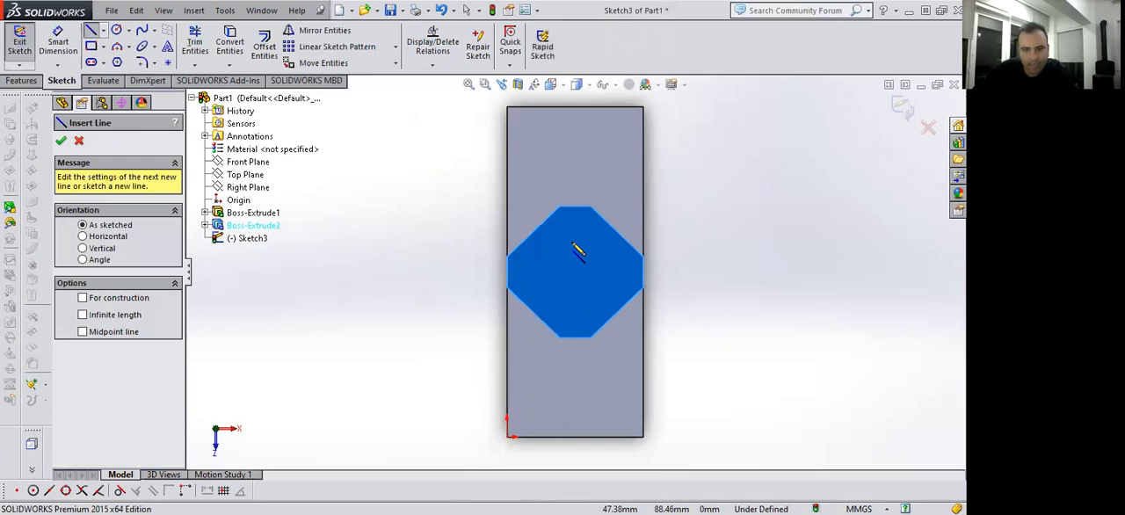
pyautogui.moveTo(538, 276); pyautogui.dragTo(571, 245)
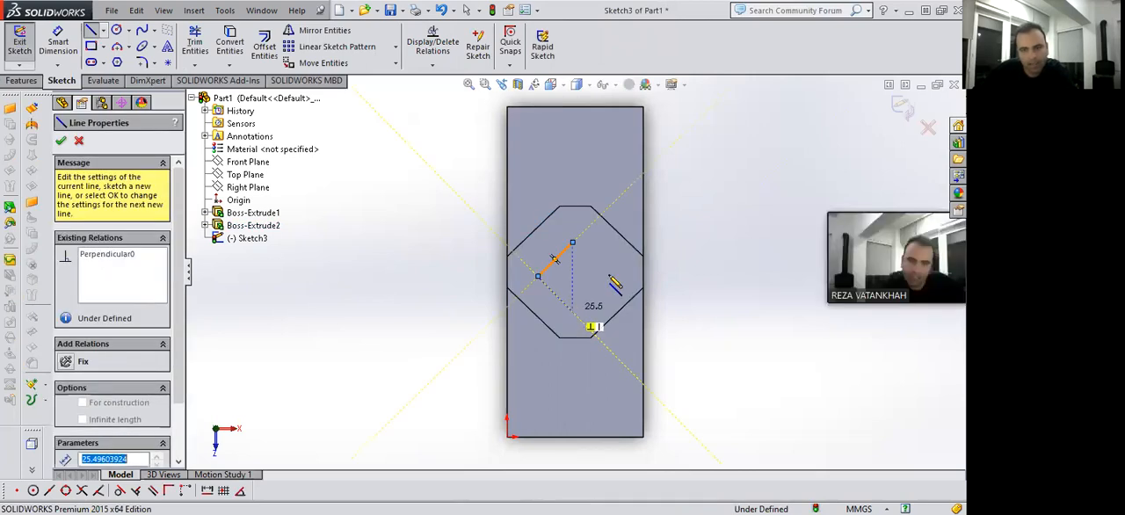
pyautogui.click(572, 312)
pyautogui.click(609, 276)
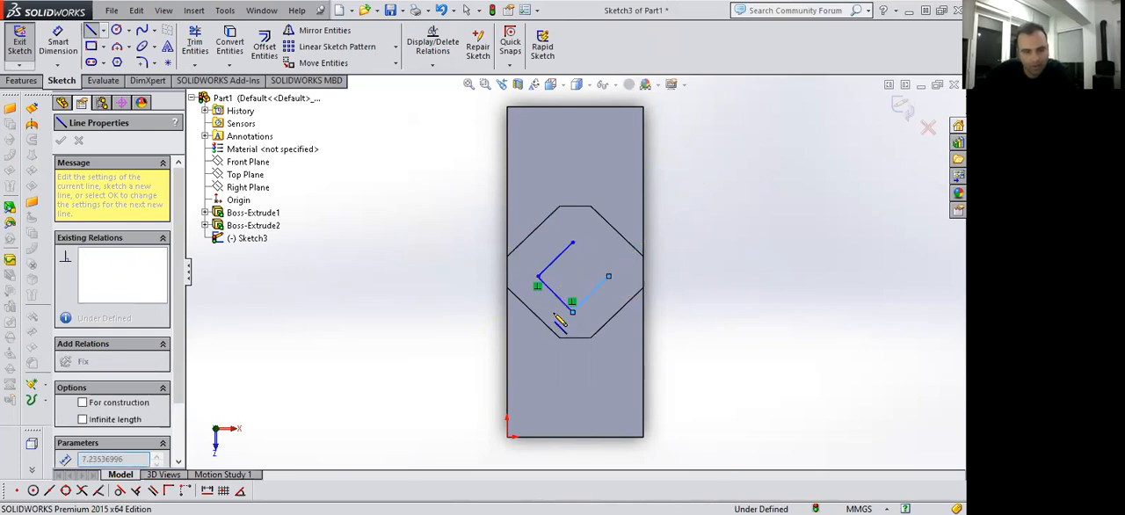
pyautogui.click(573, 243)
pyautogui.press('Escape')
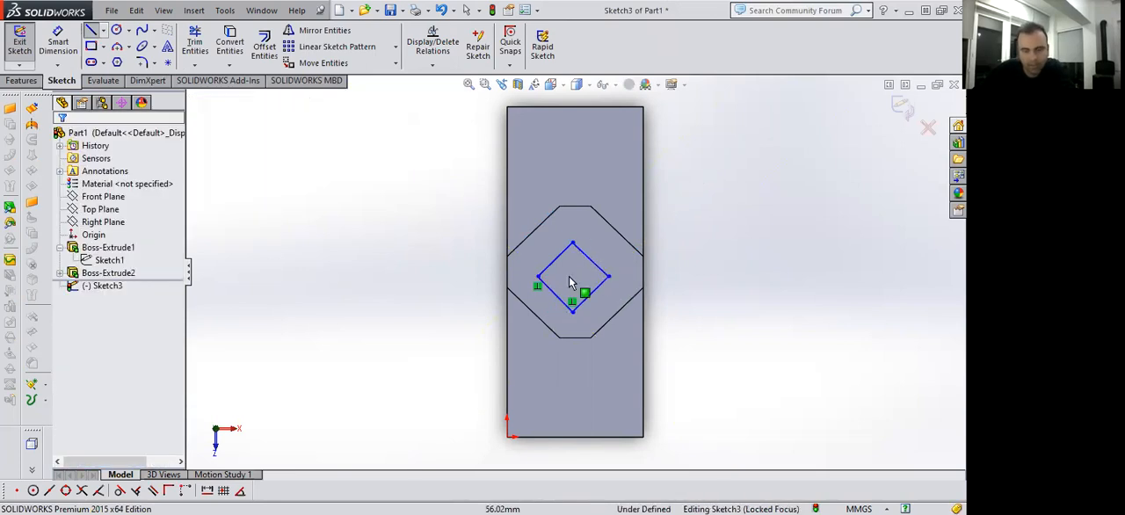
# Make the profile's two right-hand sides perpendicular, do the same for its two upper sides, and reposition the right corner.
pyautogui.scroll(-2, 575, 289)
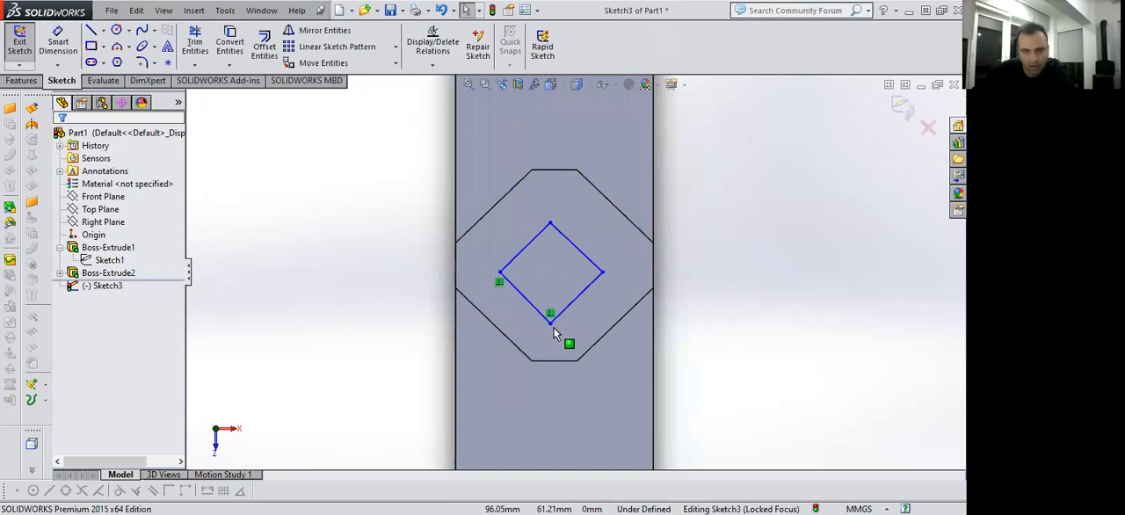
pyautogui.scroll(-1, 531, 293)
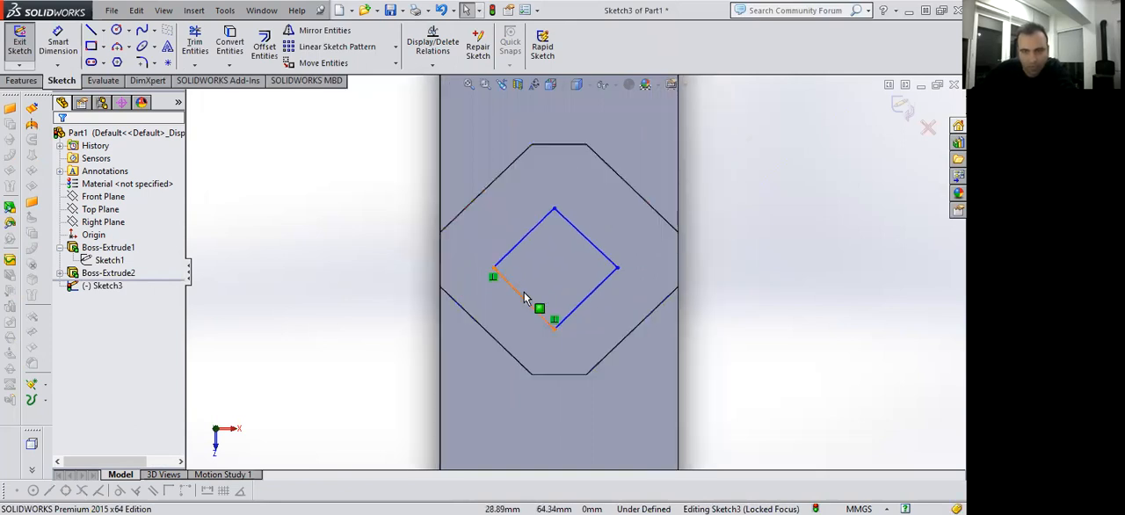
pyautogui.click(605, 283)
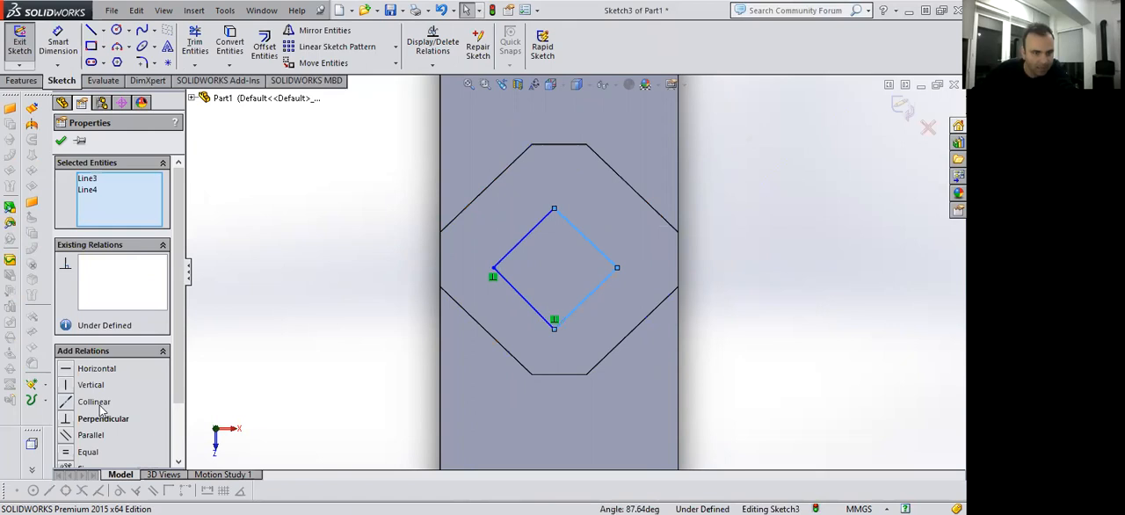
pyautogui.click(751, 348)
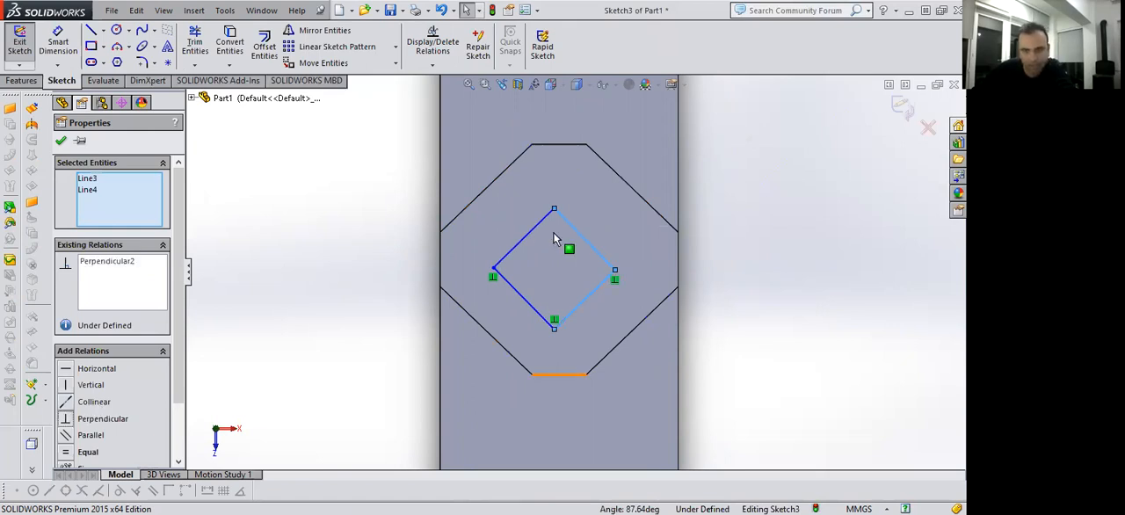
pyautogui.click(572, 228)
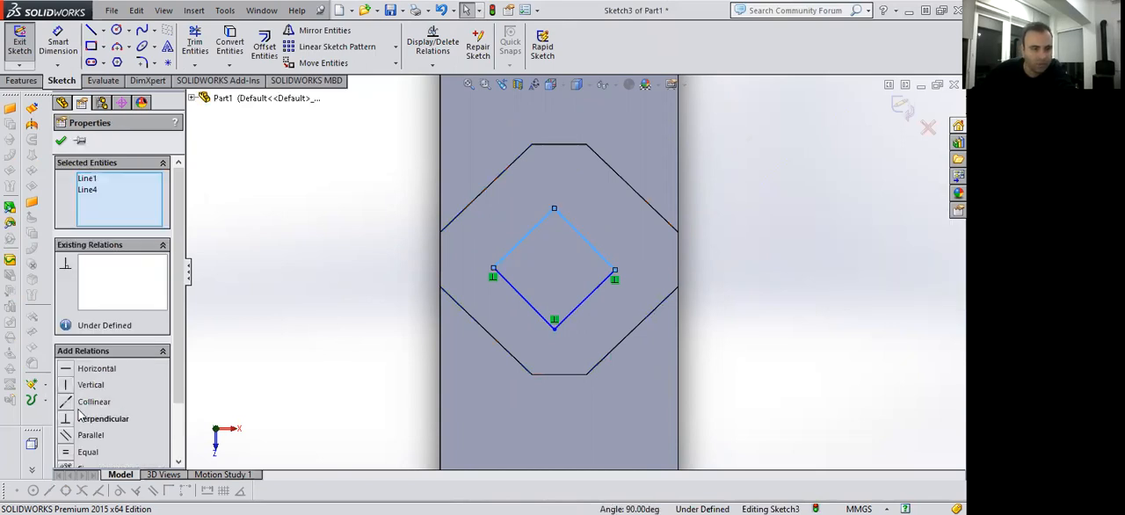
pyautogui.click(72, 420)
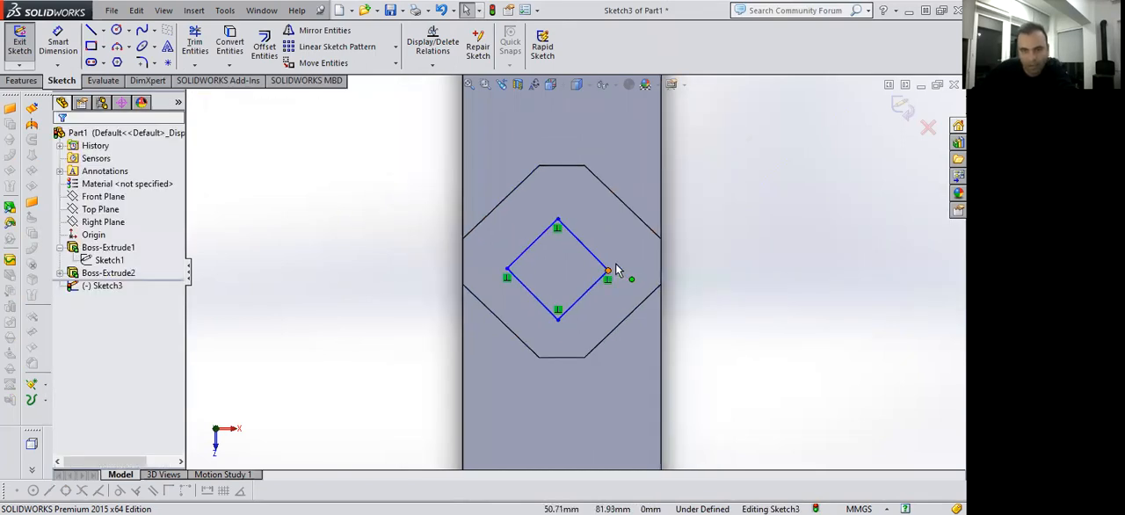
pyautogui.moveTo(616, 265)
pyautogui.mouseDown()
pyautogui.moveTo(635, 272)
pyautogui.moveTo(614, 263)
pyautogui.mouseUp()
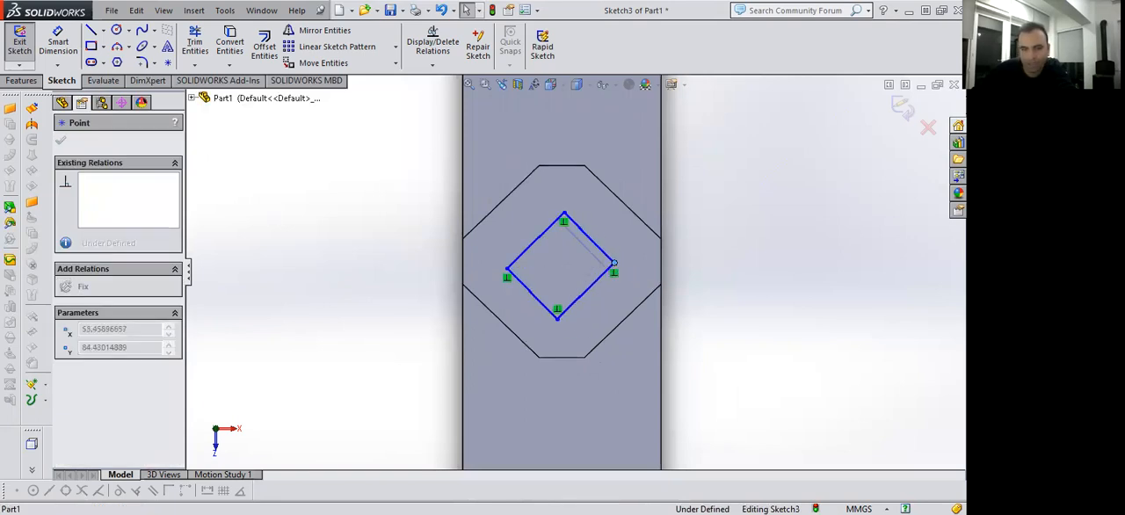
# Dimension the tilted profile's upper-right and upper-left sides as 28 mm each.
pyautogui.click(60, 39)
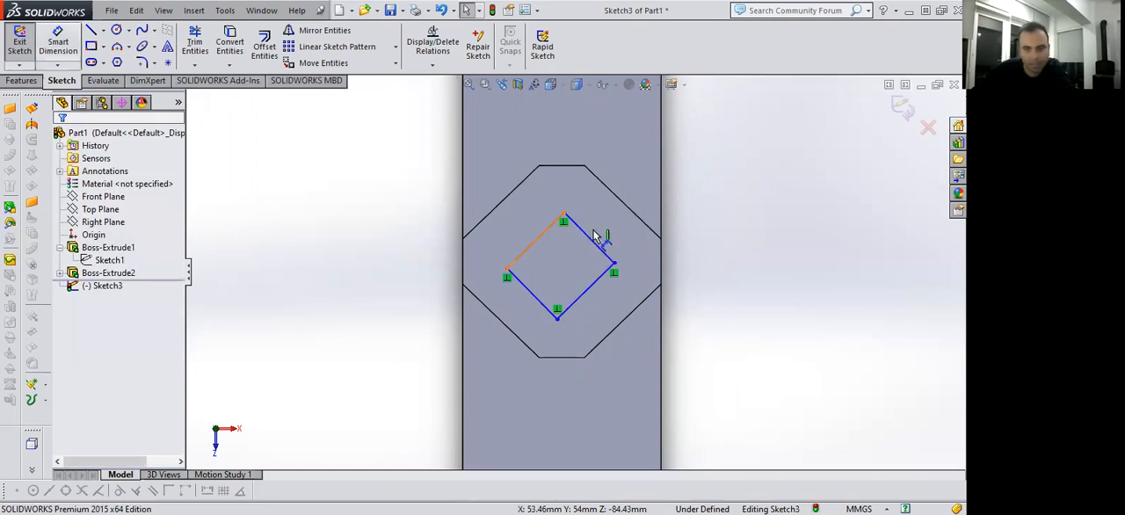
pyautogui.click(640, 189)
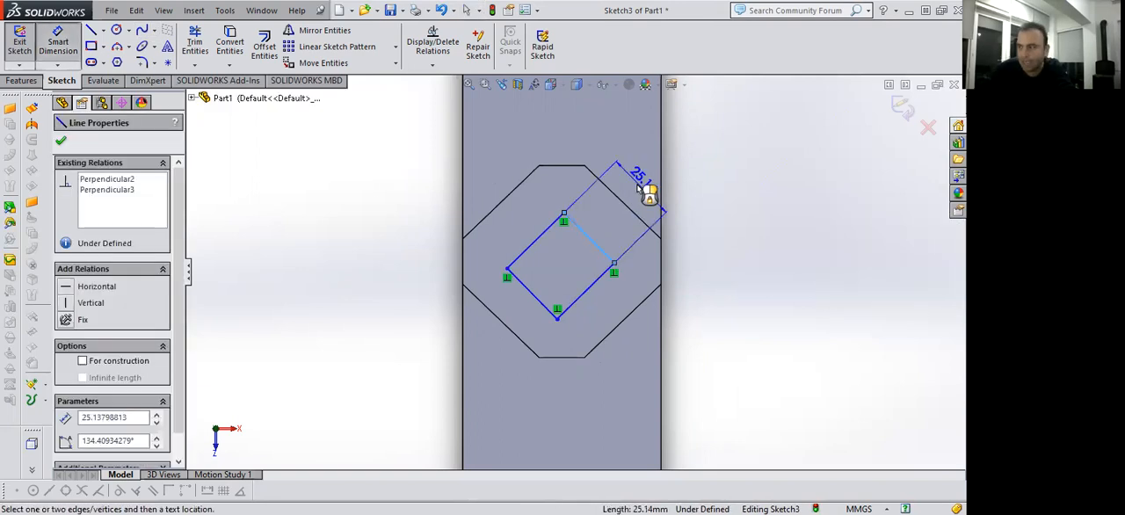
pyautogui.click(641, 192)
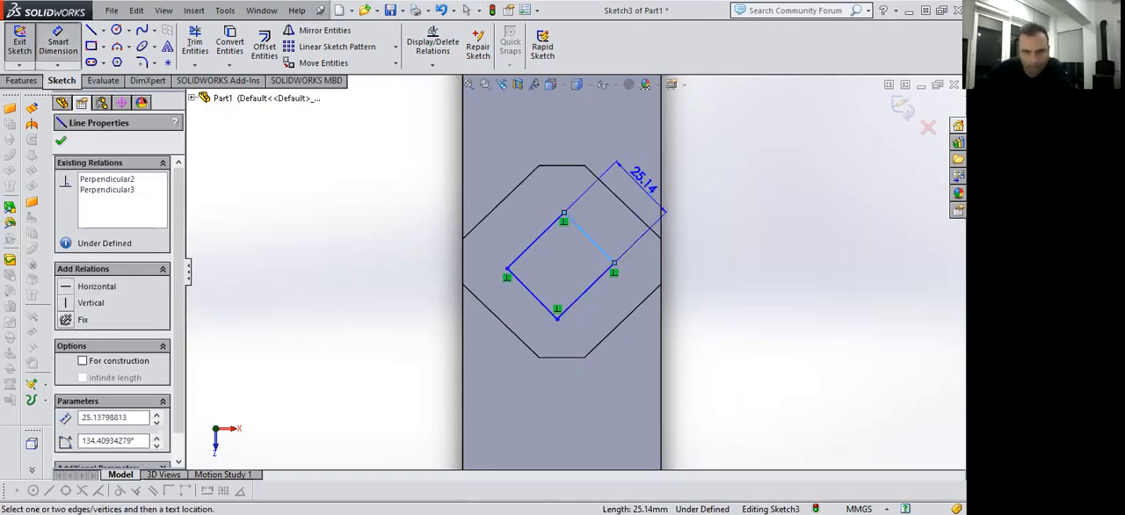
pyautogui.write('28')
pyautogui.press('Return')
pyautogui.click(537, 239)
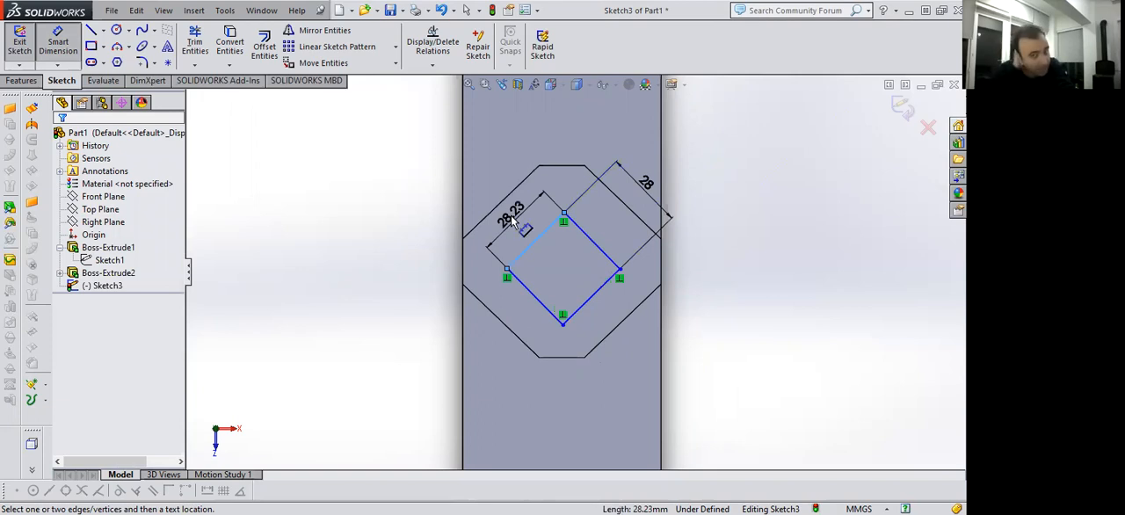
pyautogui.click(513, 218)
pyautogui.write('28.00mm')
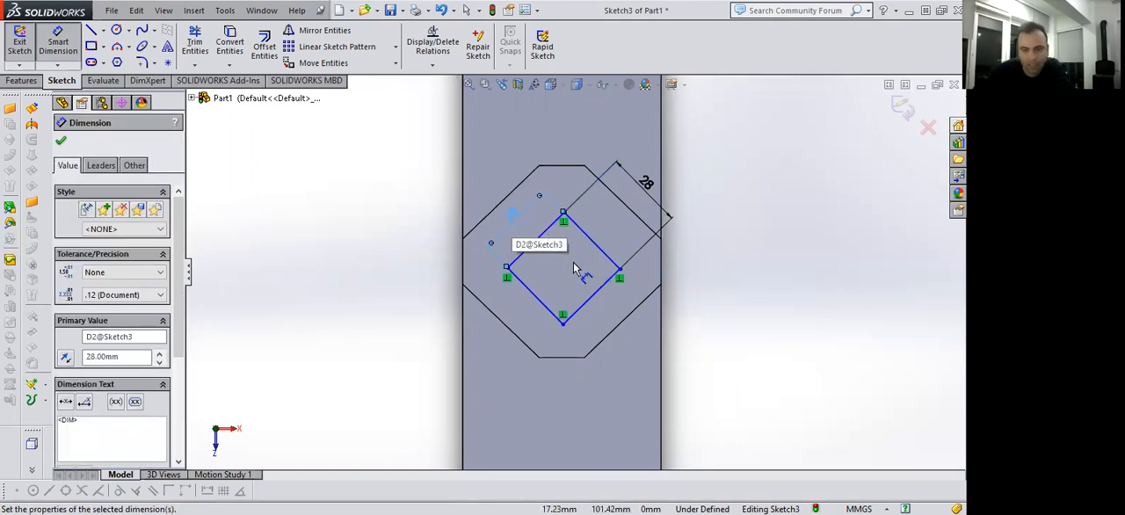
pyautogui.press('Return')
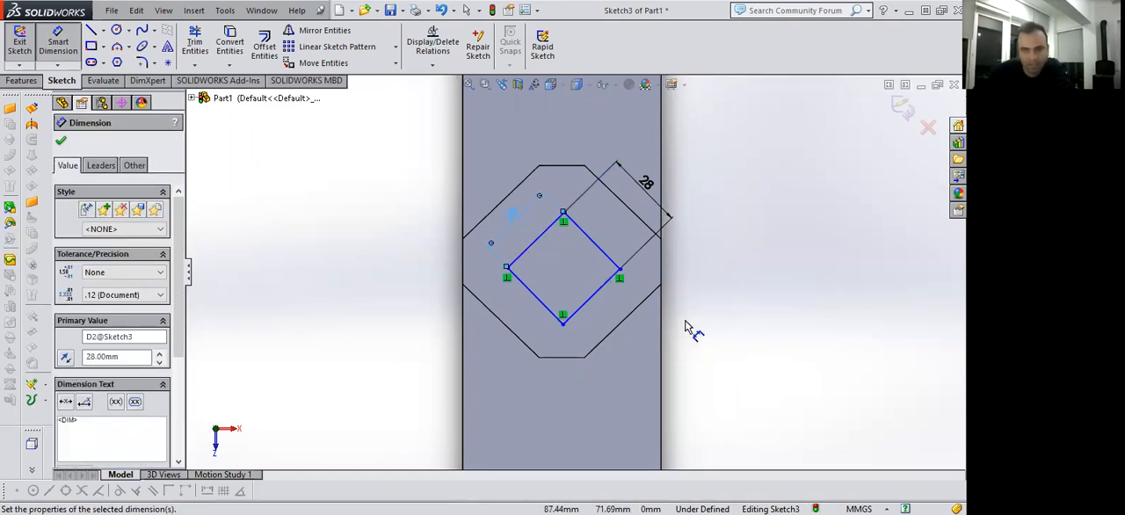
pyautogui.click(718, 321)
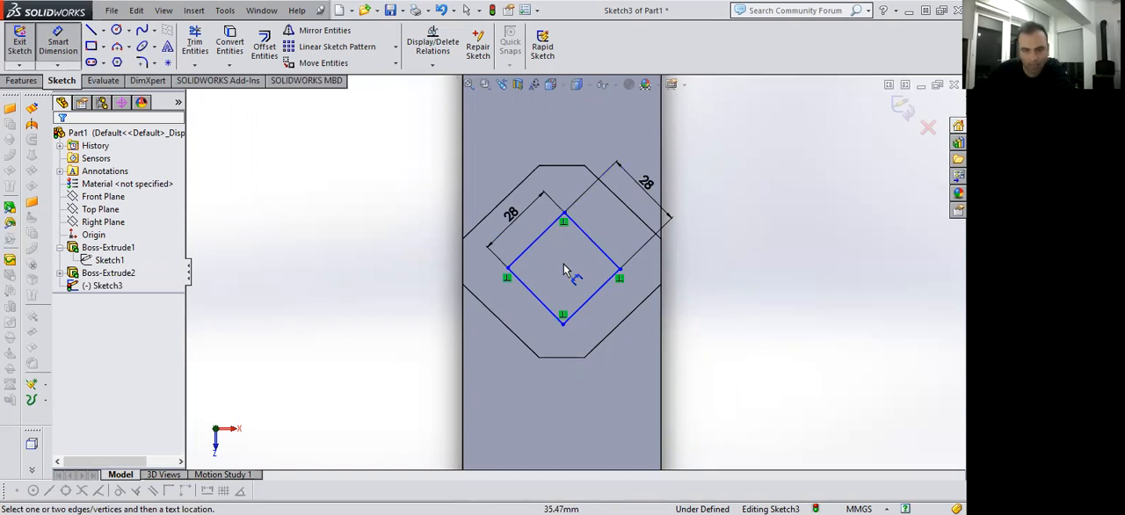
# Draw two centerlines across the tilted square, one joining its left and right corners and one joining its upper and lower corners.
pyautogui.scroll(2, 565, 270)
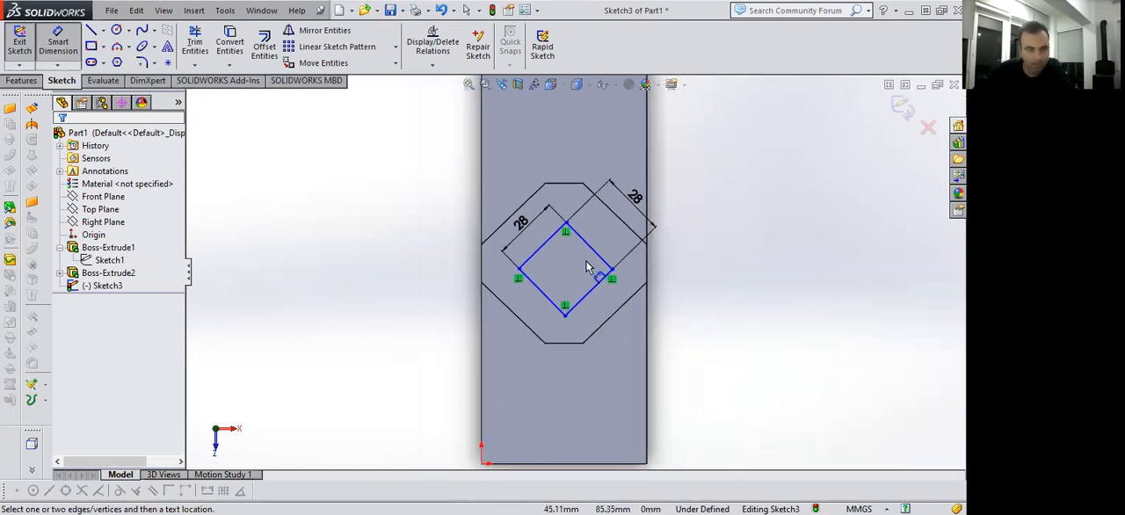
pyautogui.click(102, 32)
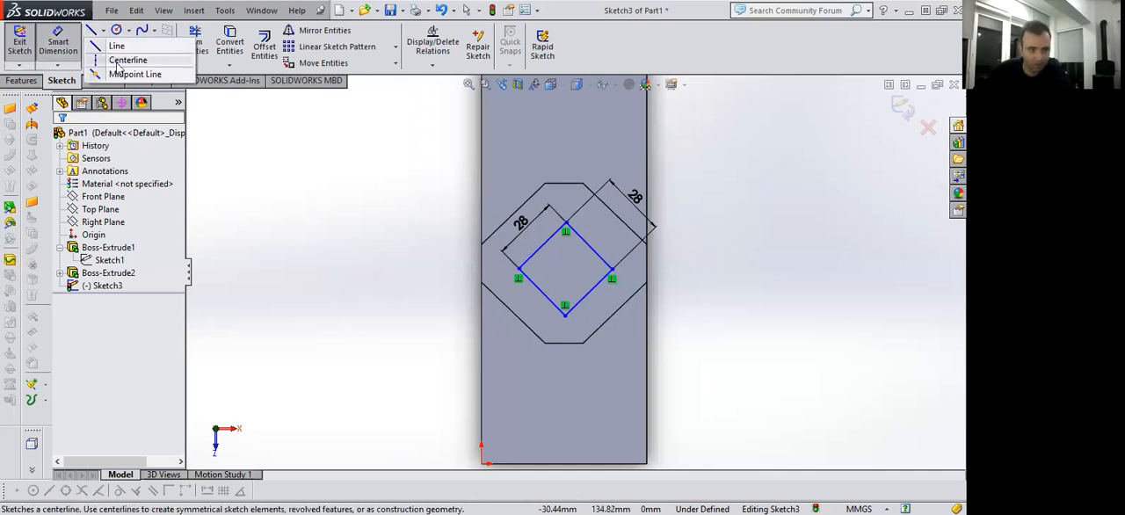
pyautogui.click(123, 60)
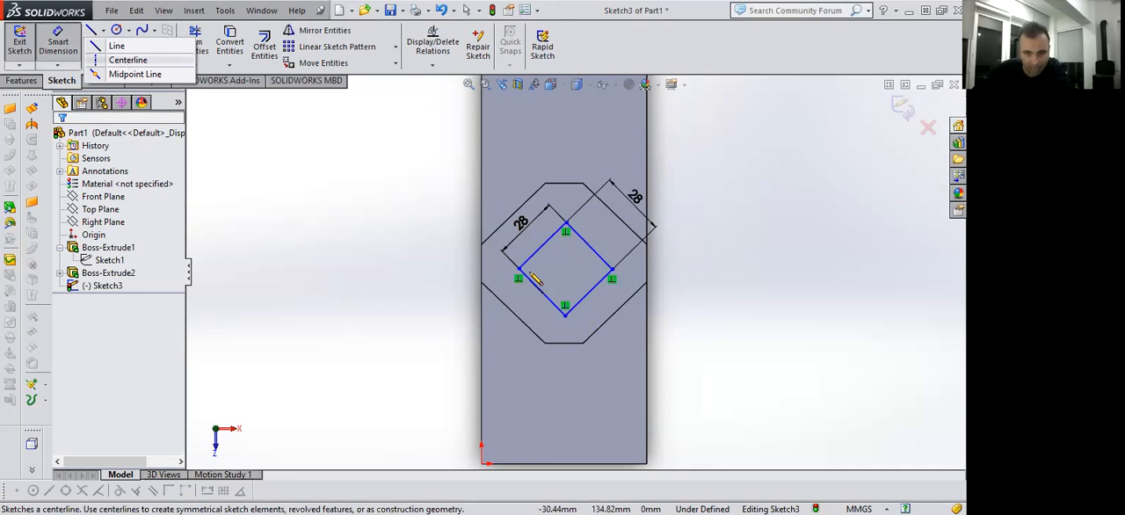
pyautogui.moveTo(521, 268); pyautogui.dragTo(612, 268)
pyautogui.click(565, 268)
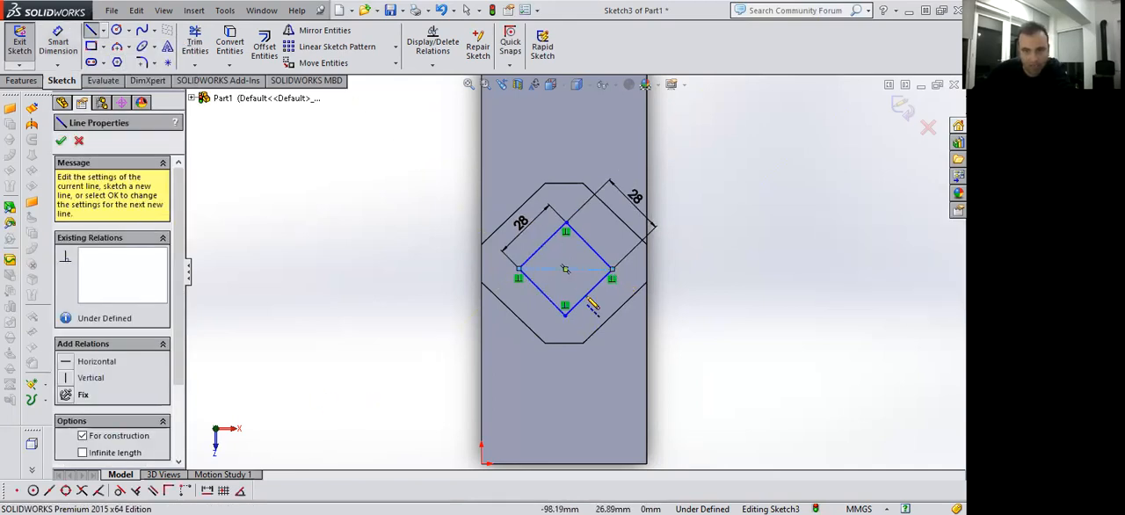
pyautogui.click(566, 227)
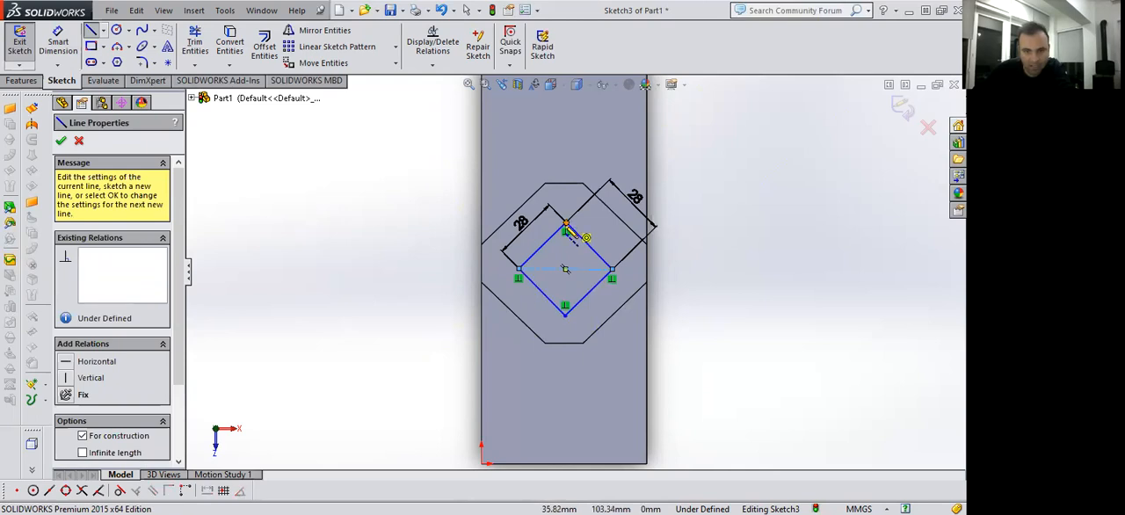
pyautogui.click(565, 312)
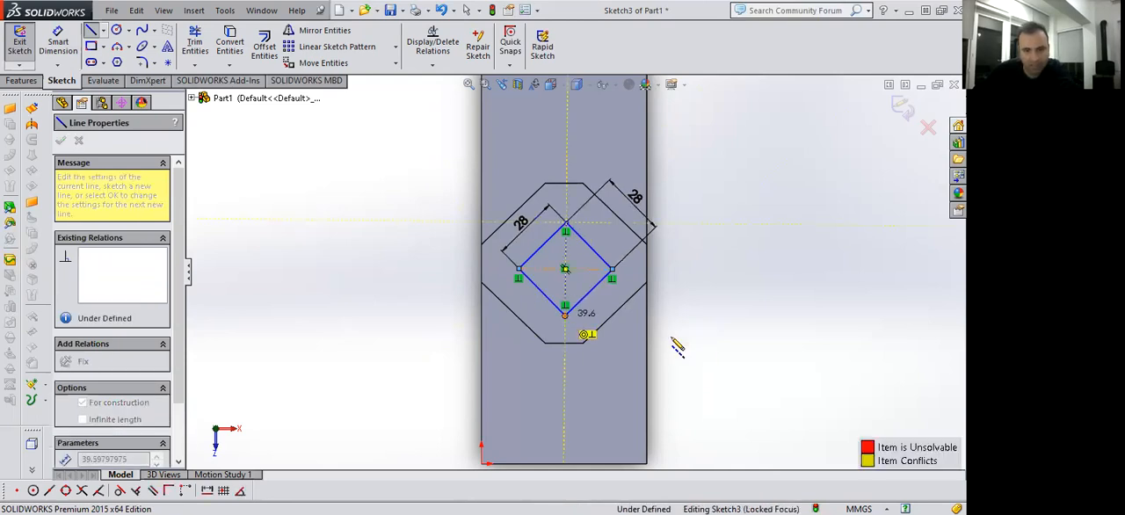
pyautogui.press('Escape')
pyautogui.press('Escape')
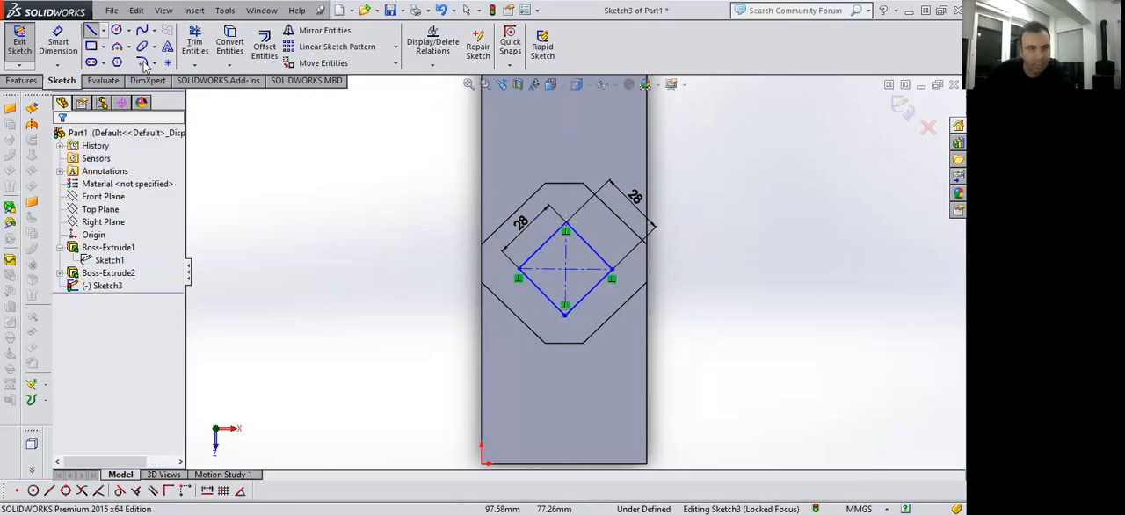
# Try to dimension the square's horizontal centerline from the block's upper edge, and delete the resulting angle dimension.
pyautogui.scroll(2, 580, 263)
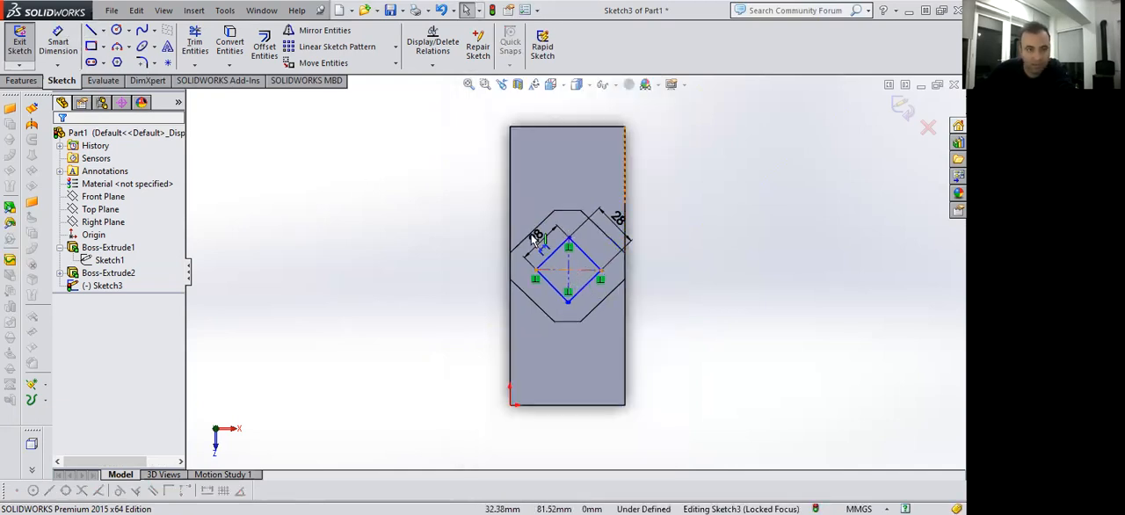
pyautogui.click(59, 44)
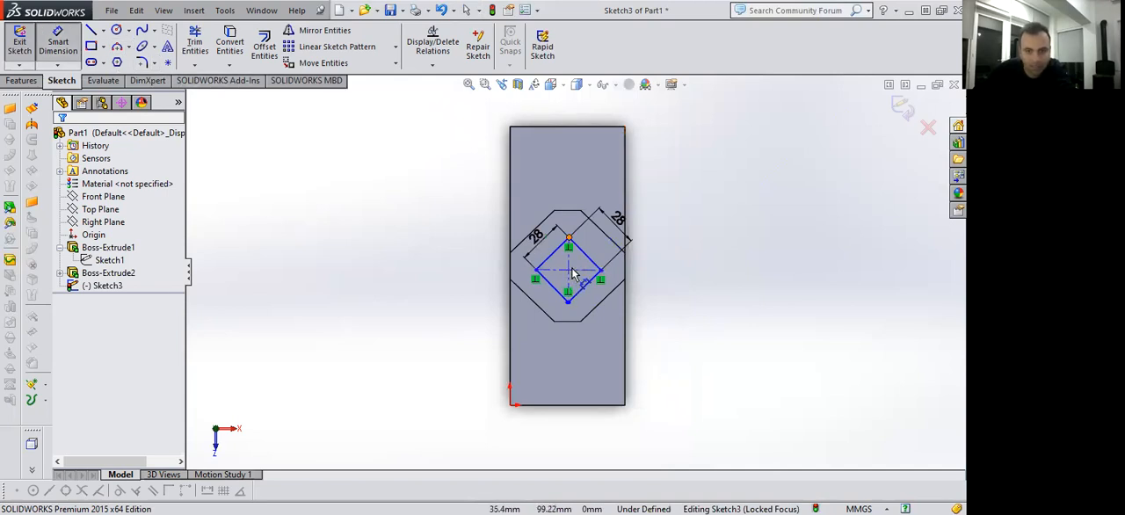
pyautogui.scroll(-2, 571, 267)
pyautogui.click(565, 271)
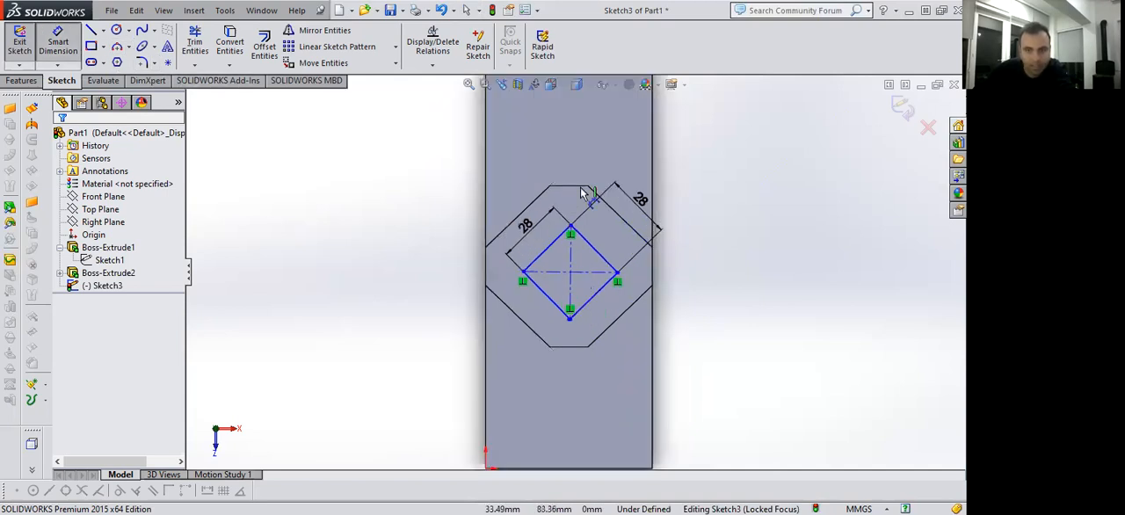
pyautogui.scroll(2, 572, 162)
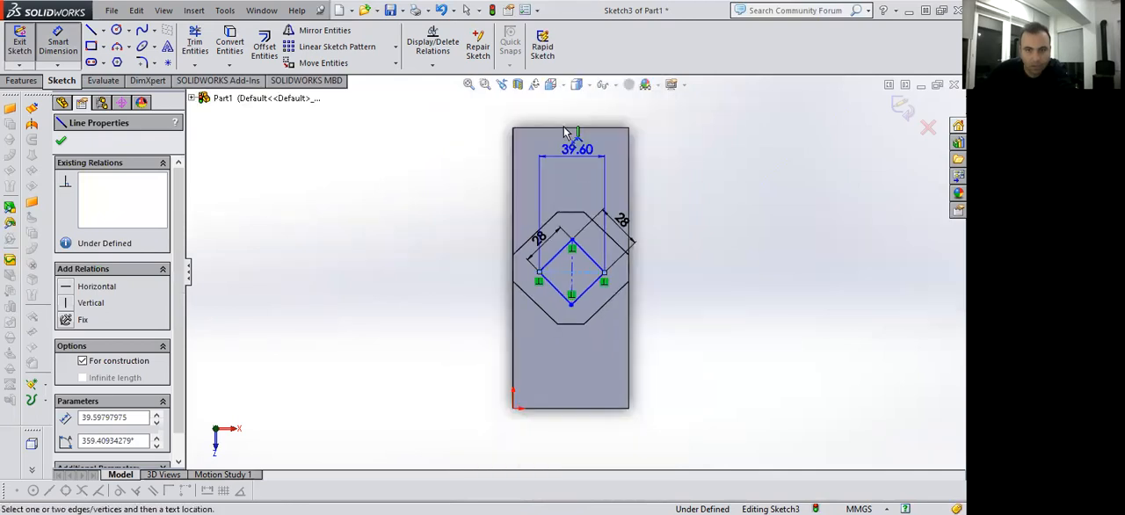
pyautogui.click(511, 191)
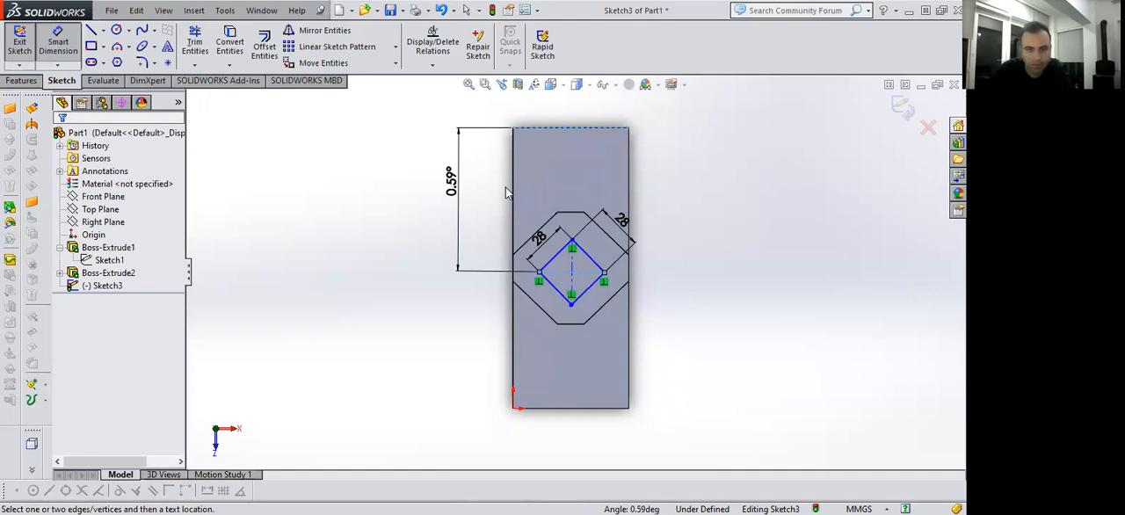
pyautogui.click(505, 192)
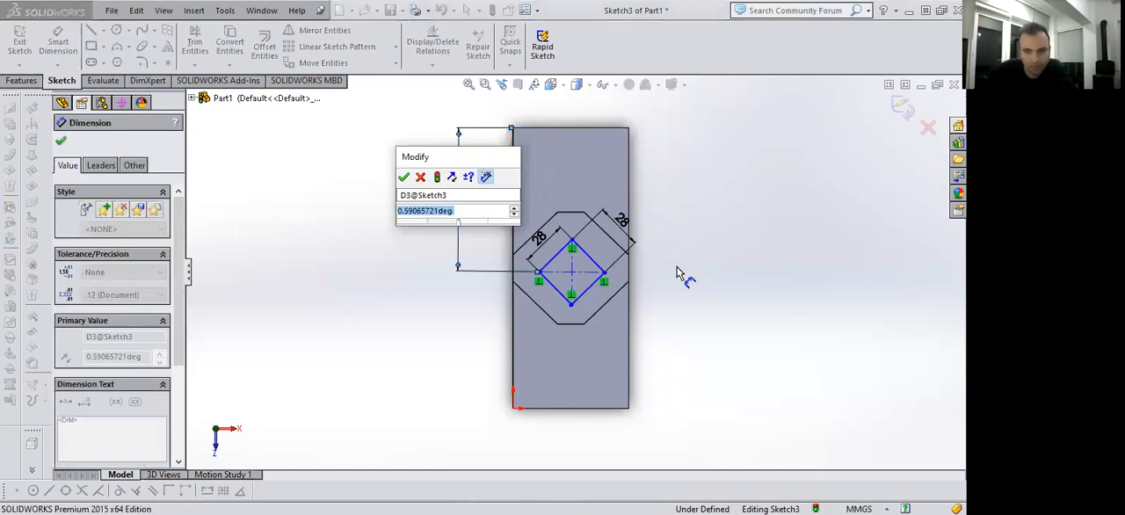
pyautogui.press('Return')
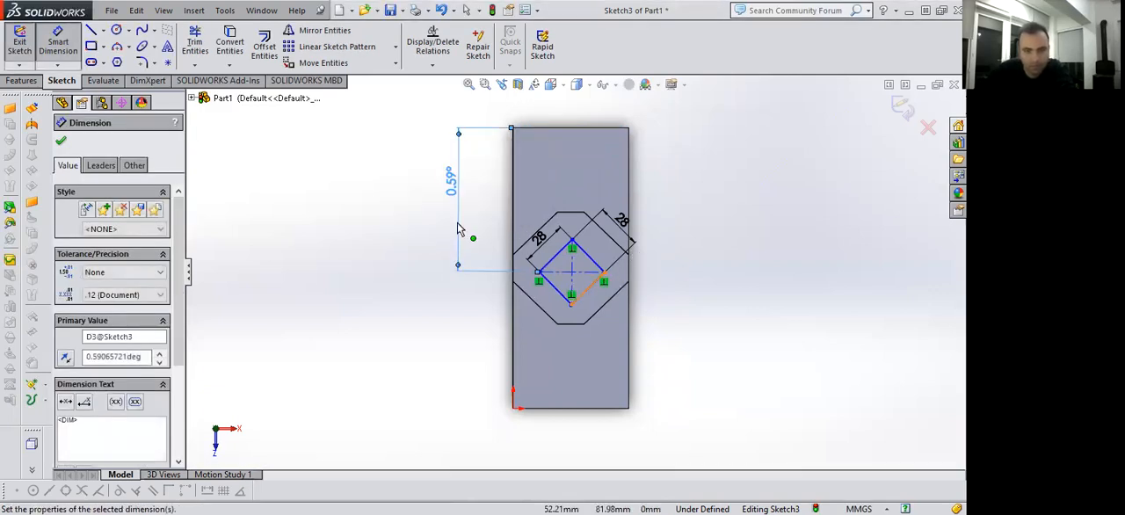
pyautogui.press('Escape')
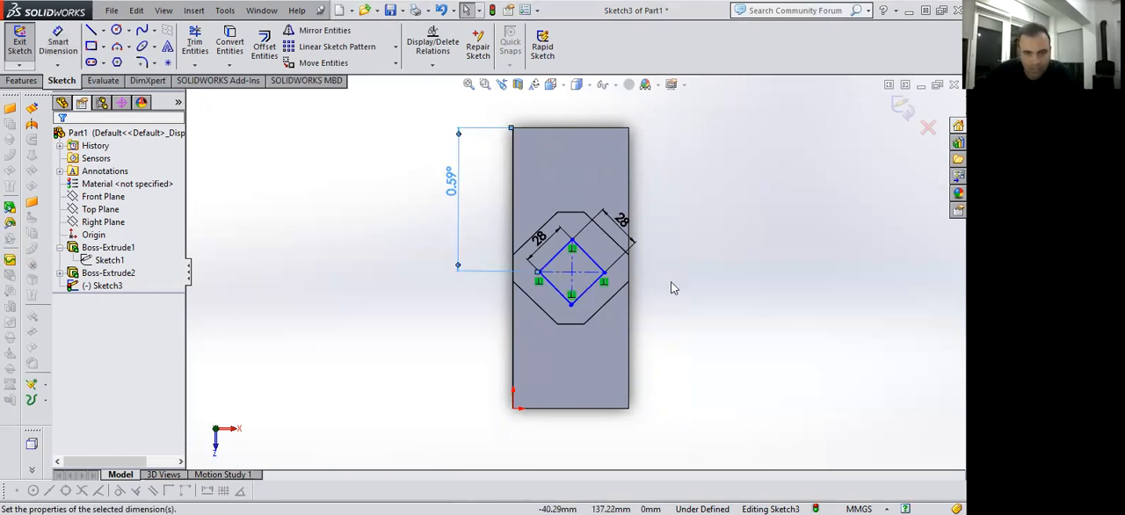
pyautogui.press('Delete')
pyautogui.scroll(-2, 563, 313)
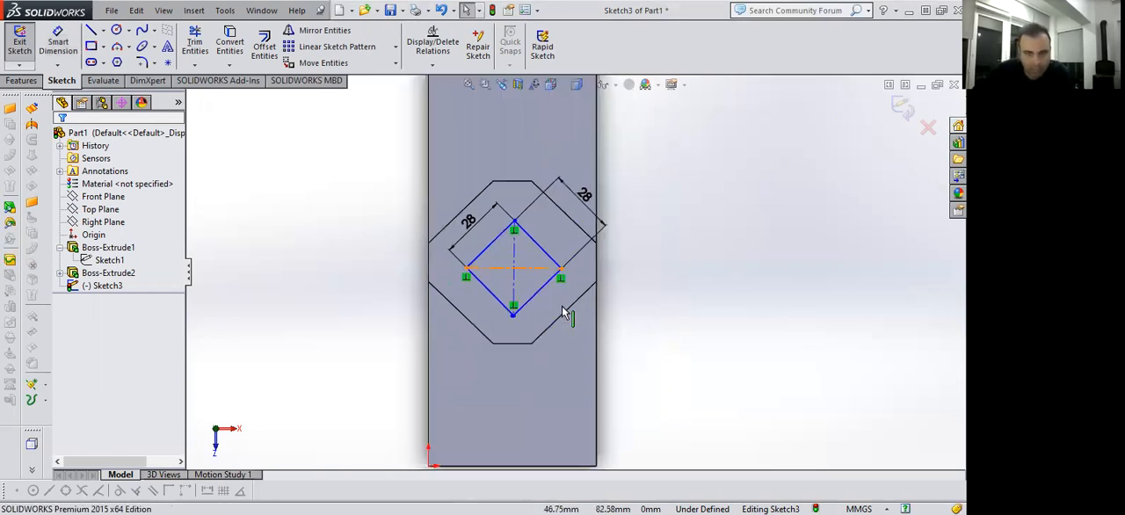
# Make the square's horizontal centerline parallel to the block's lower edge.
pyautogui.click(548, 467)
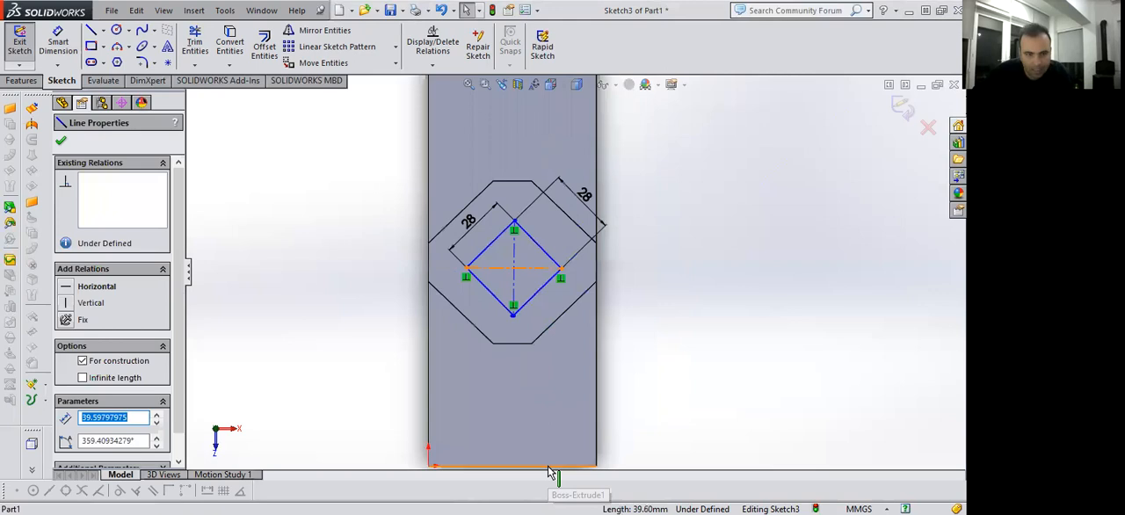
pyautogui.keyDown('ctrl'); pyautogui.click(549, 467); pyautogui.keyUp('ctrl')
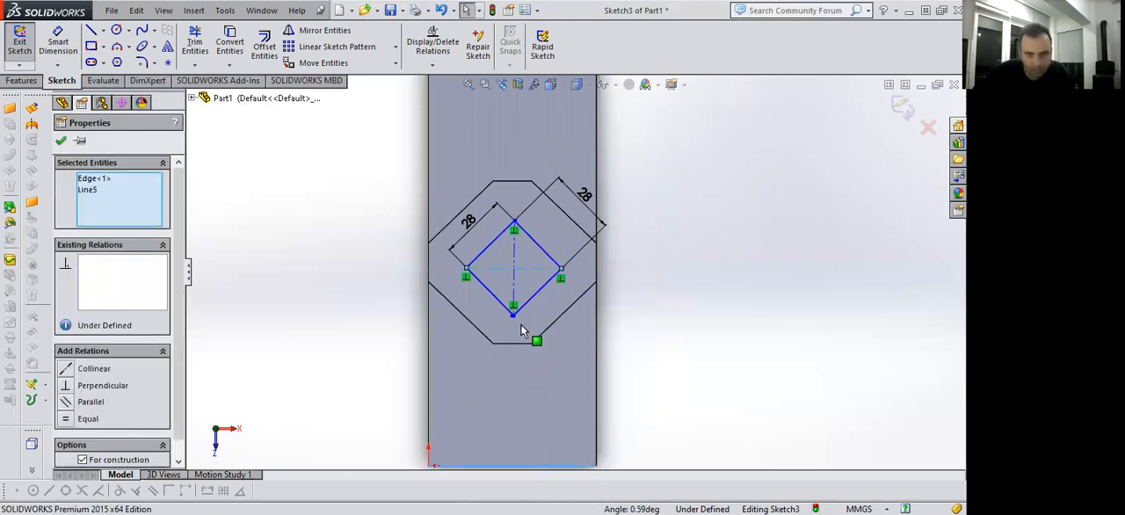
pyautogui.click(604, 277)
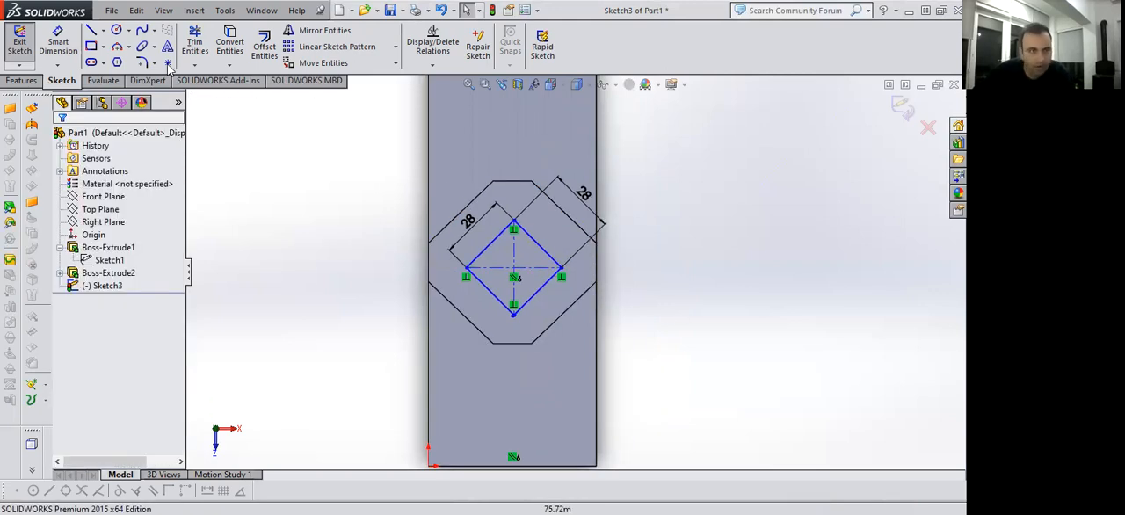
# Dimension the square's horizontal centerline 77 mm from the block's upper edge.
pyautogui.click(58, 42)
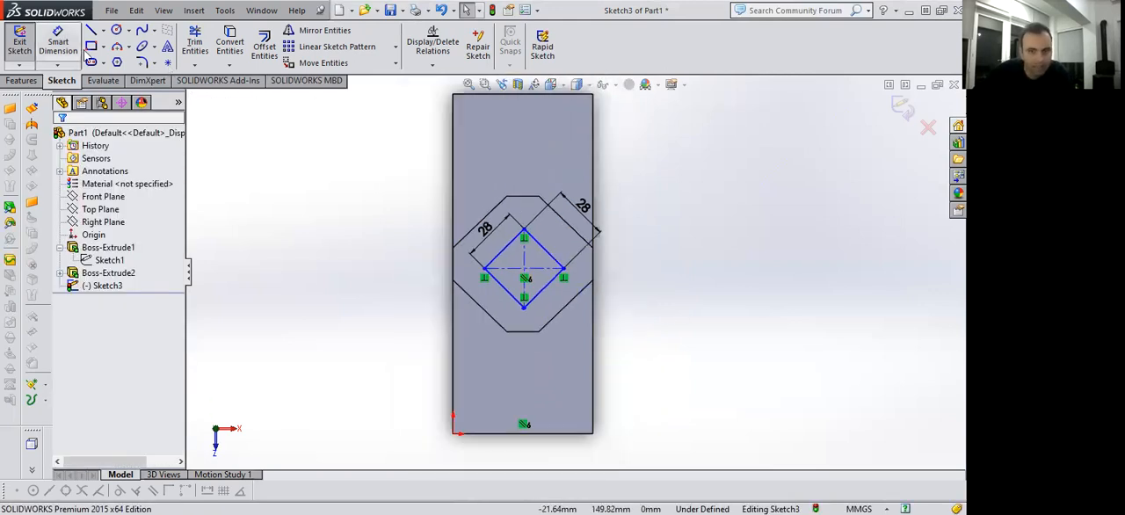
pyautogui.click(515, 95)
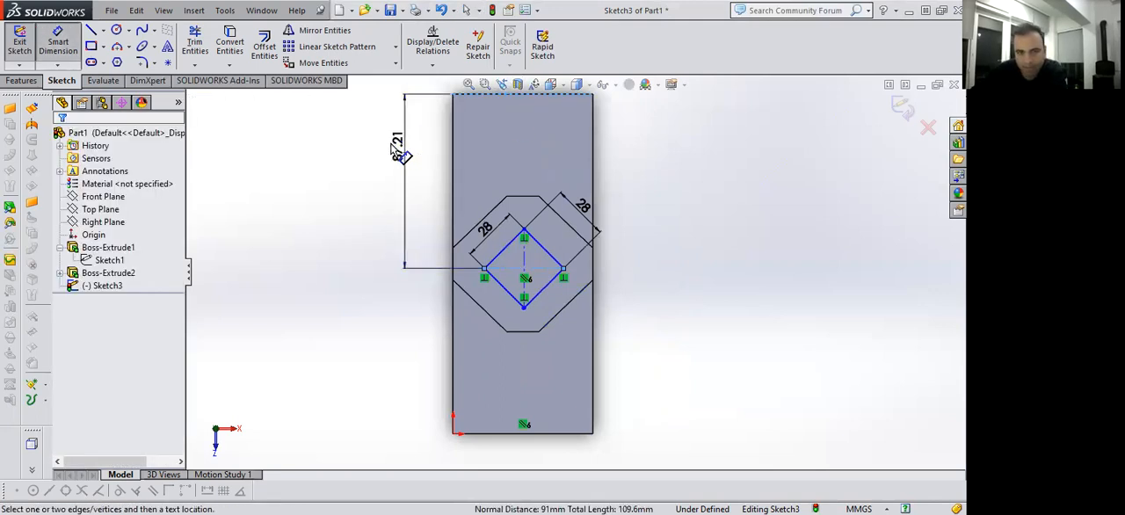
pyautogui.click(391, 145)
pyautogui.write('77')
pyautogui.press('Return')
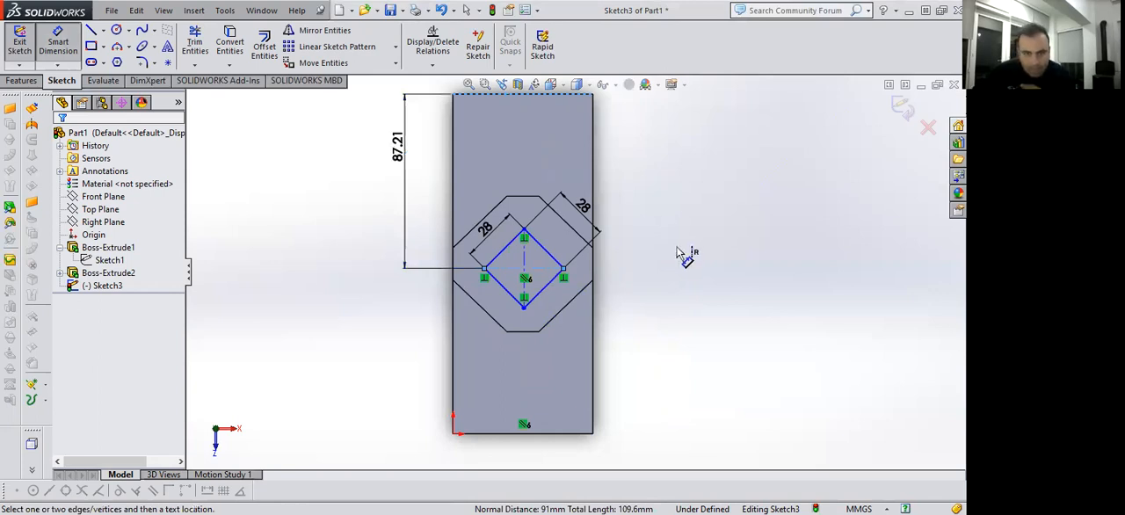
# Set the distance between the block's upper edge and the square's horizontal centerline to 85 mm.
pyautogui.click(407, 211)
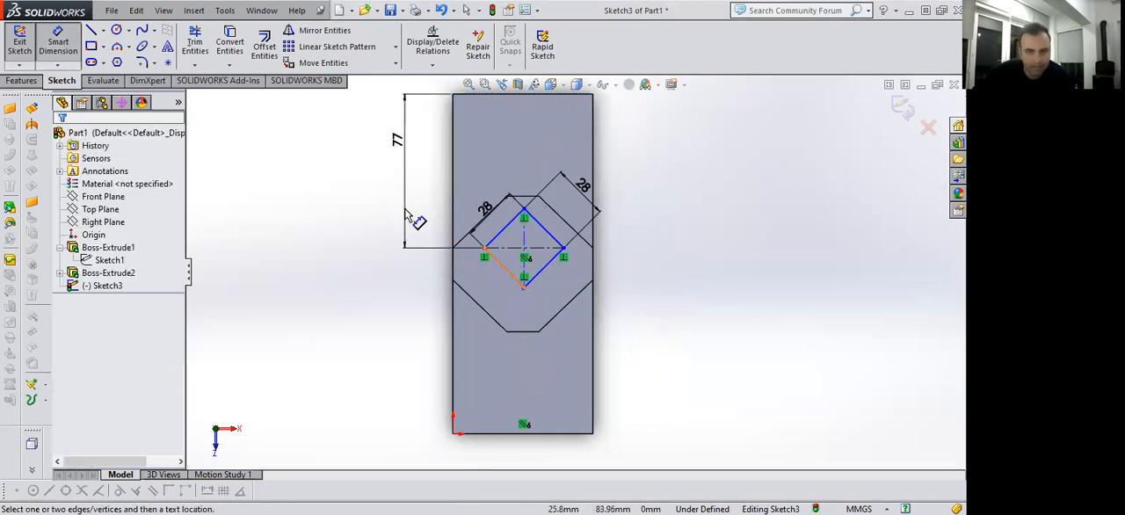
pyautogui.click(398, 143)
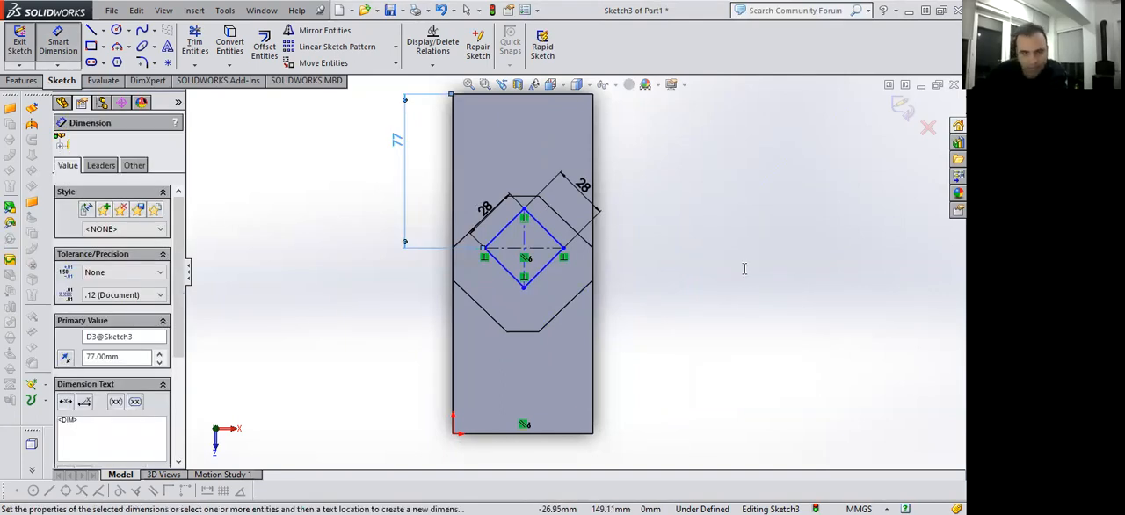
pyautogui.write('85')
pyautogui.press('Return')
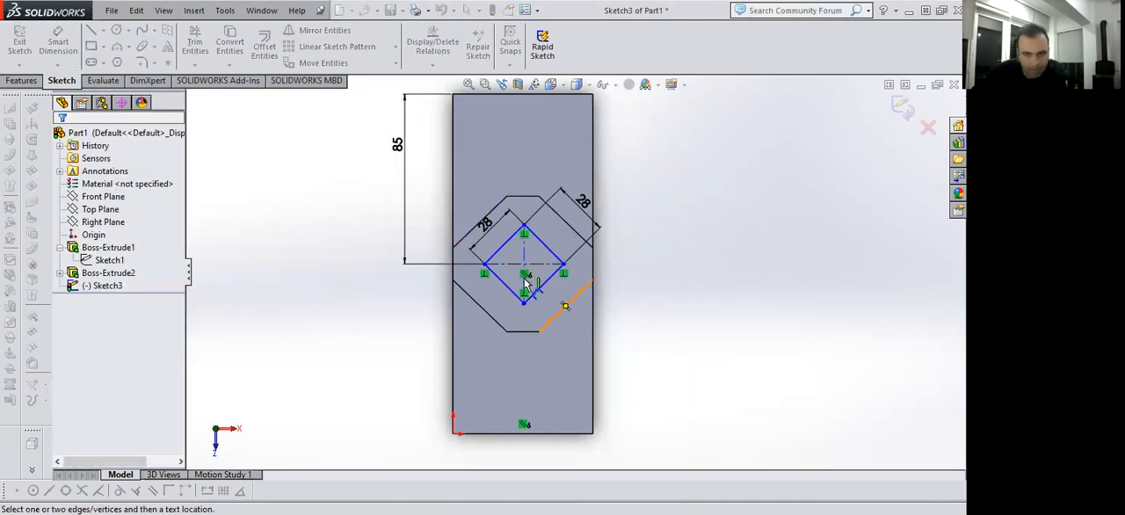
# Try to dimension the square's vertical centerline from the block's left edge.
pyautogui.click(454, 358)
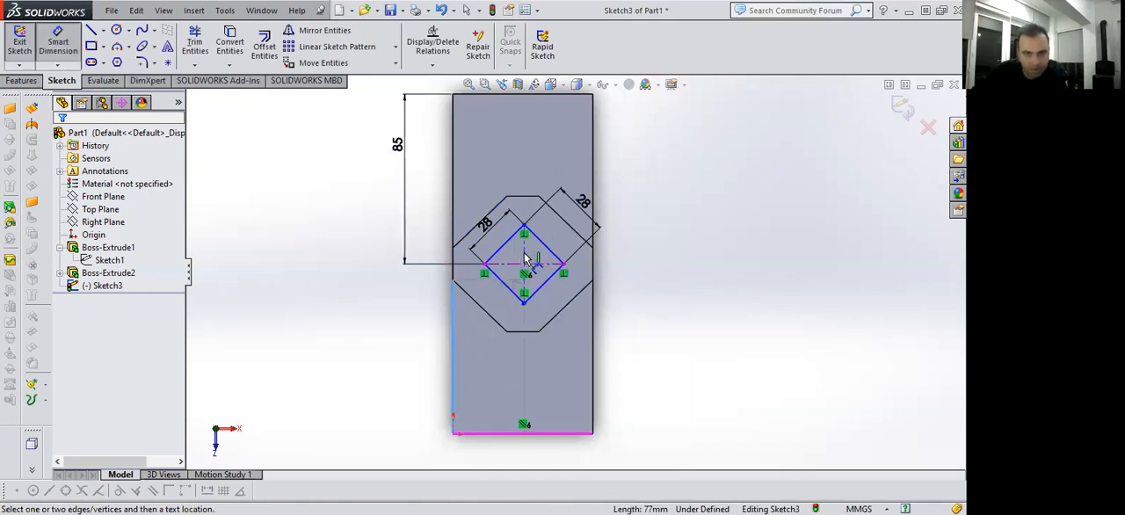
pyautogui.click(514, 365)
pyautogui.click(497, 379)
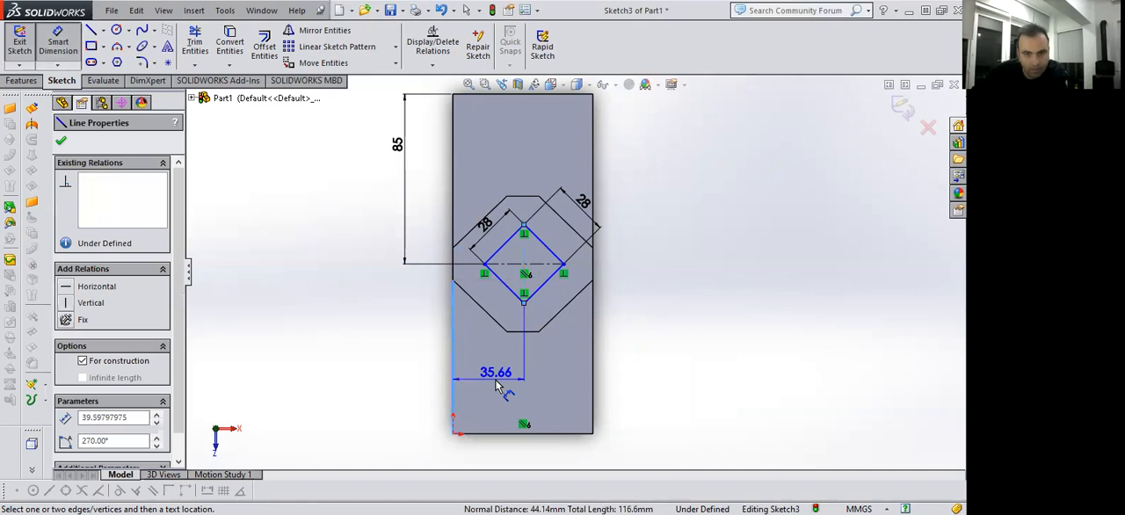
pyautogui.click(700, 370)
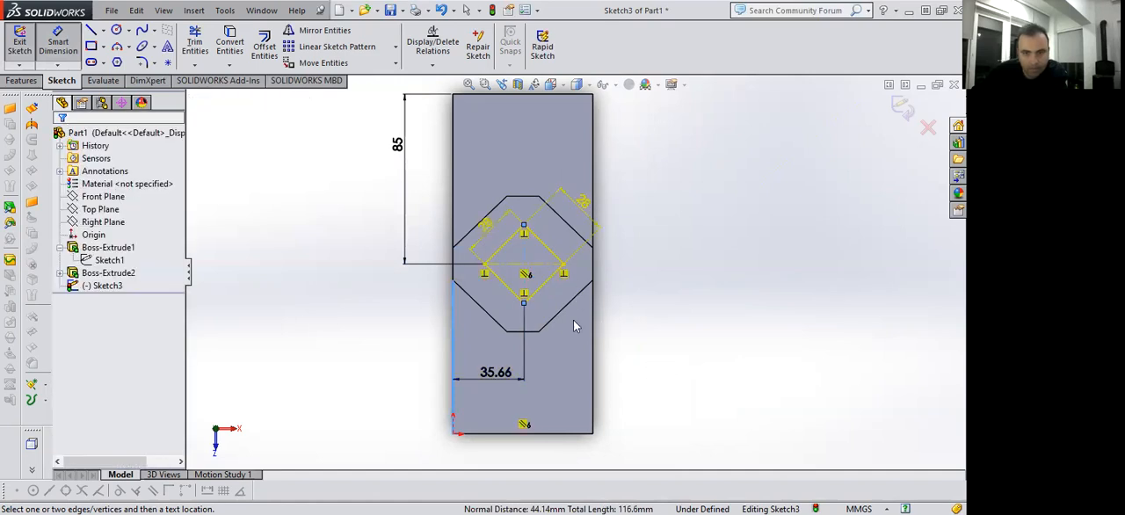
# Dimension the square's lower corner 35 mm from the block's left edge.
pyautogui.click(524, 279)
pyautogui.scroll(-2, 605, 268)
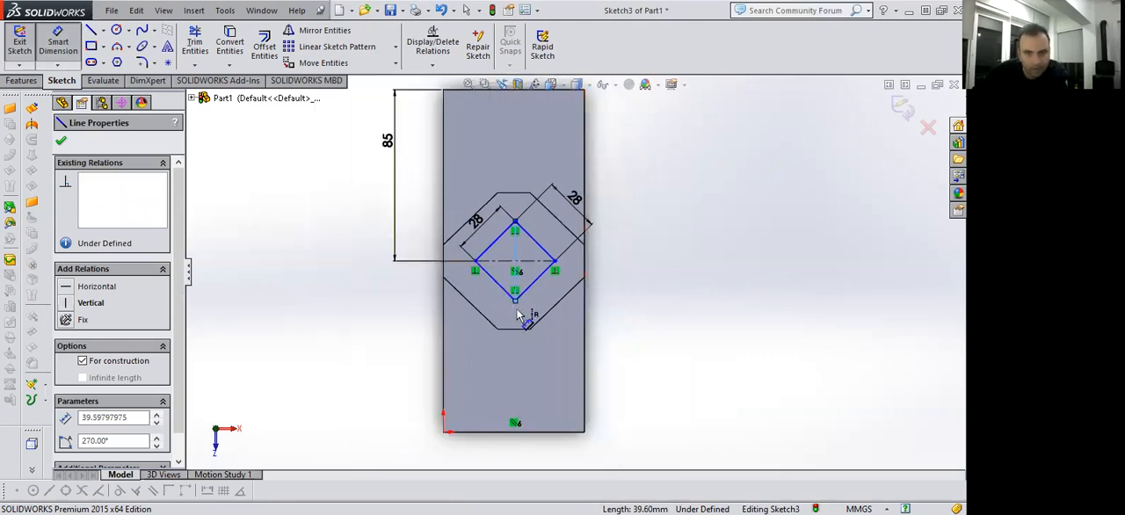
pyautogui.click(516, 303)
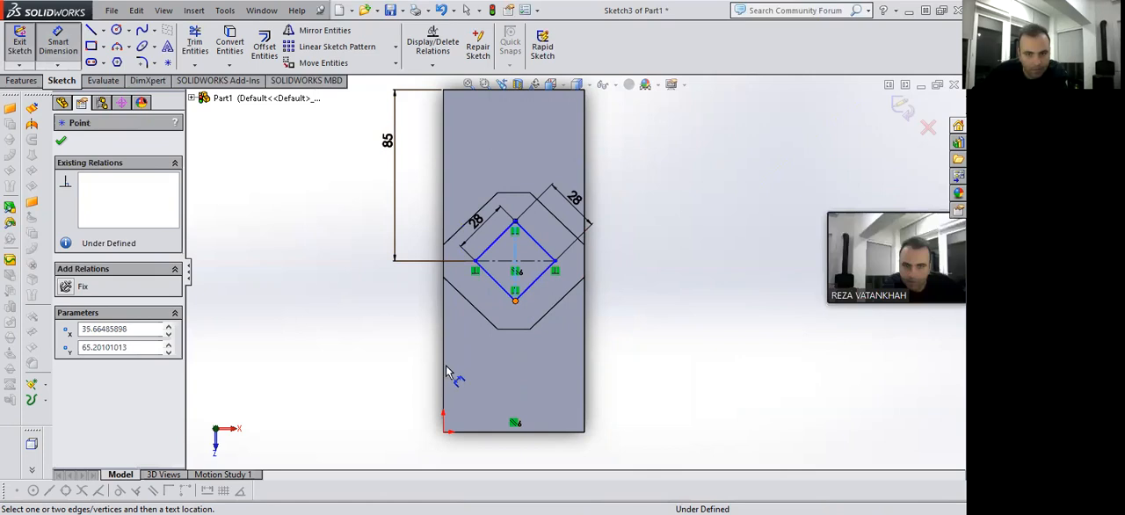
pyautogui.click(445, 369)
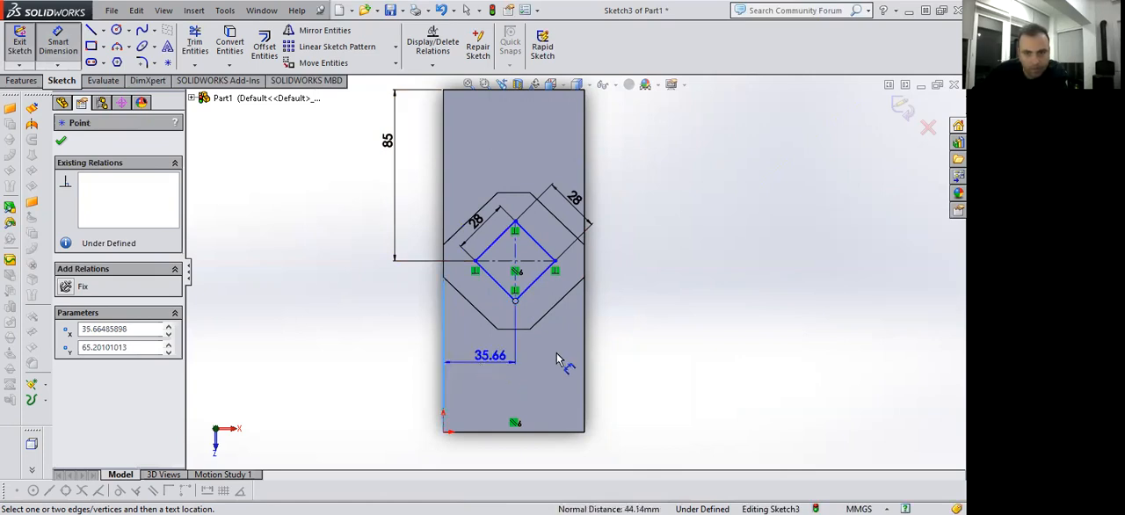
pyautogui.click(687, 303)
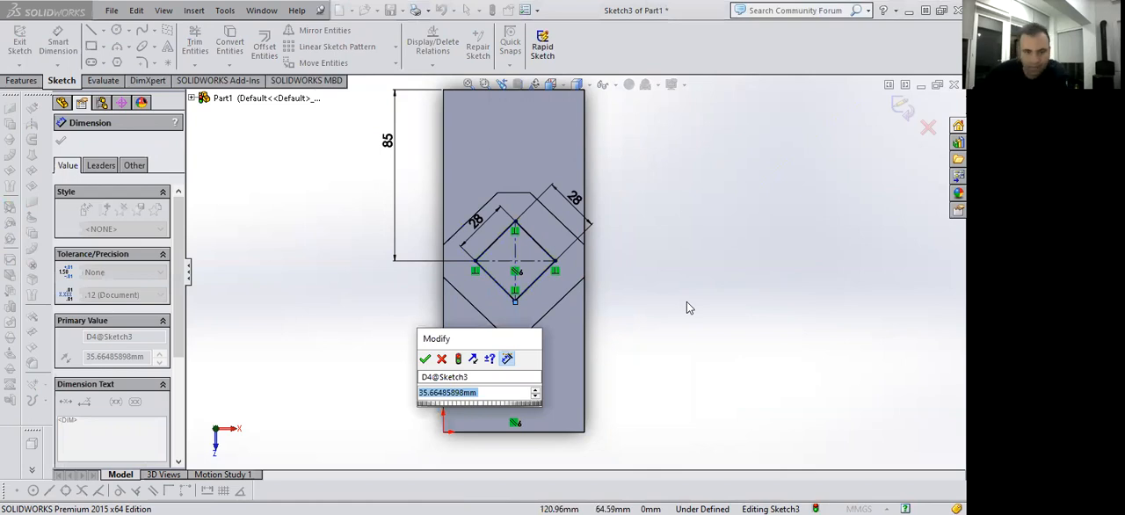
pyautogui.write('35')
pyautogui.press('Return')
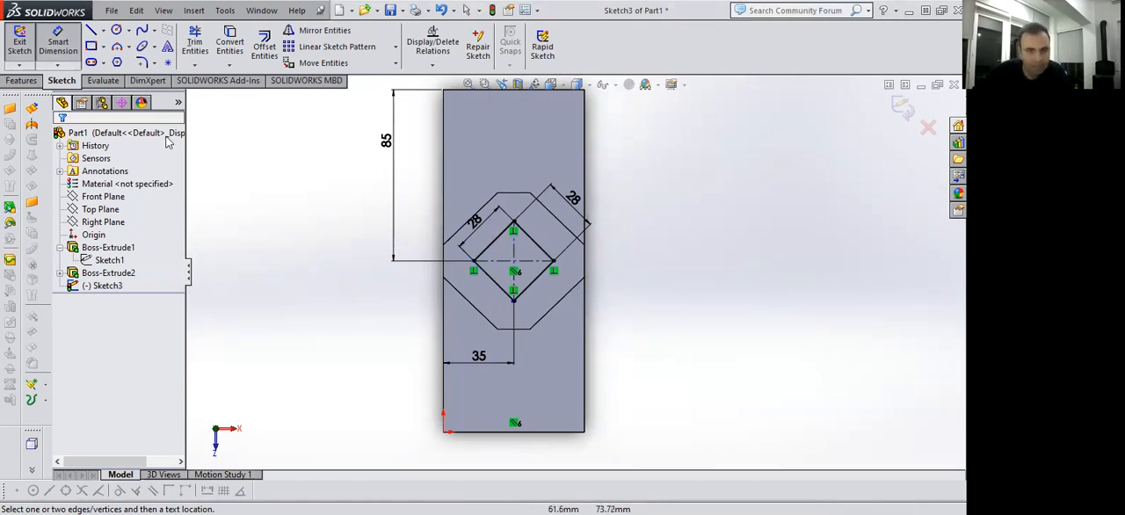
# Cut the tilted square through the boss and block with an Extruded Cut set to Through All.
pyautogui.hotkey('ctrl', '7')
pyautogui.click(21, 80)
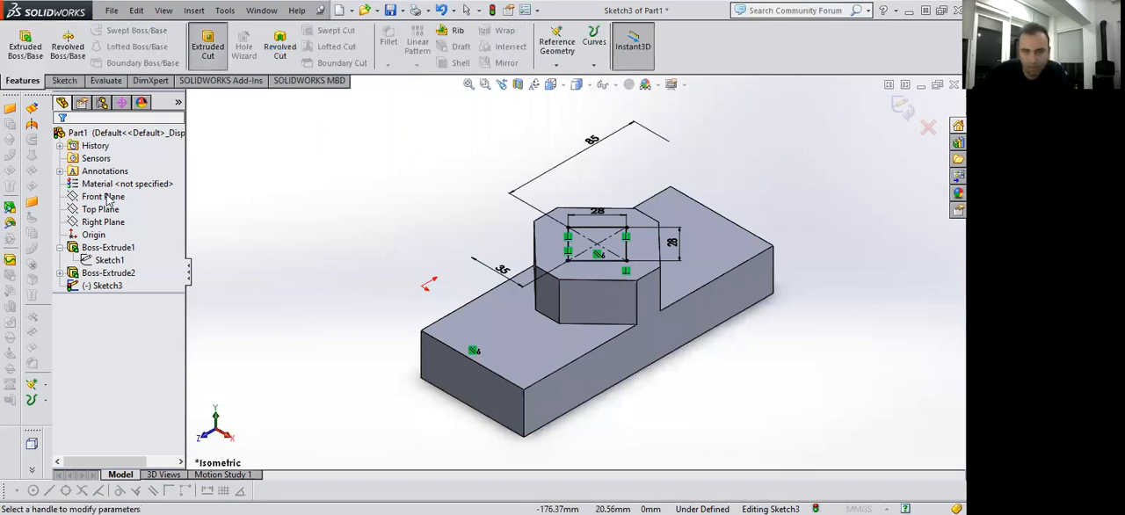
pyautogui.click(121, 223)
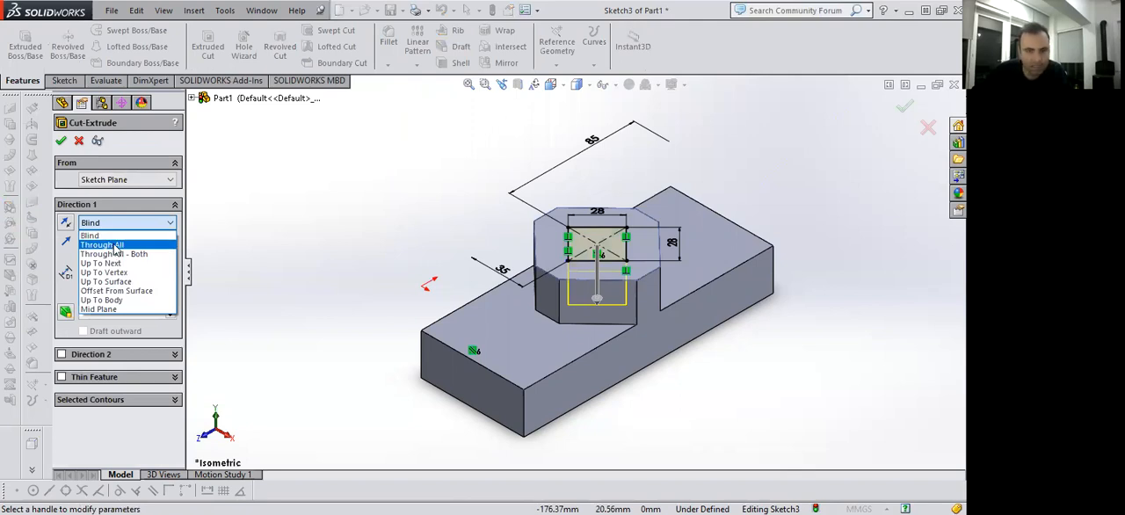
pyautogui.click(115, 245)
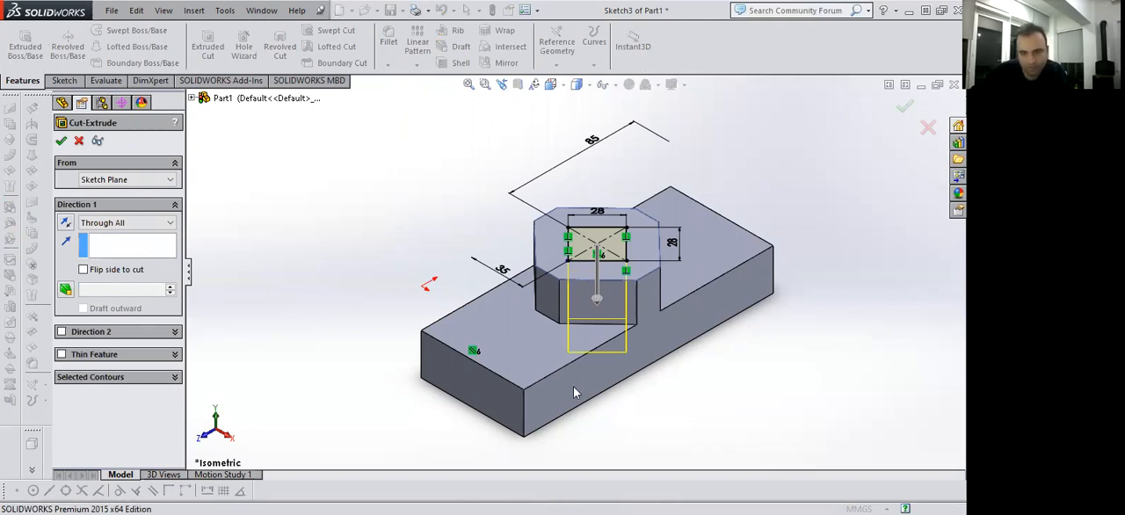
pyautogui.press('Return')
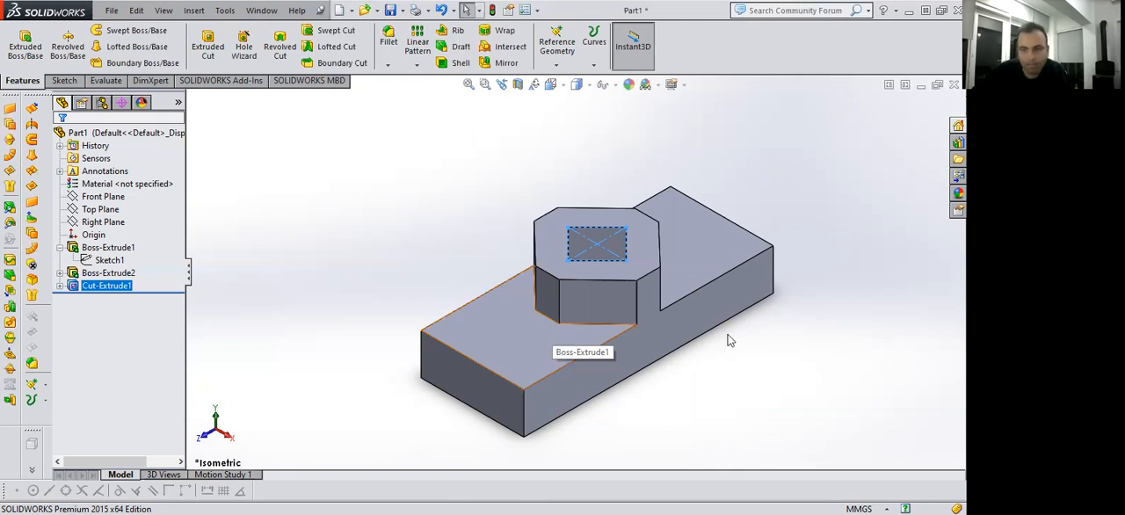
# On the block's top face, sketch a rectangle about 27 mm wide from the octagonal boss's lower-left corner to the block's lower edge.
pyautogui.scroll(-2, 736, 344)
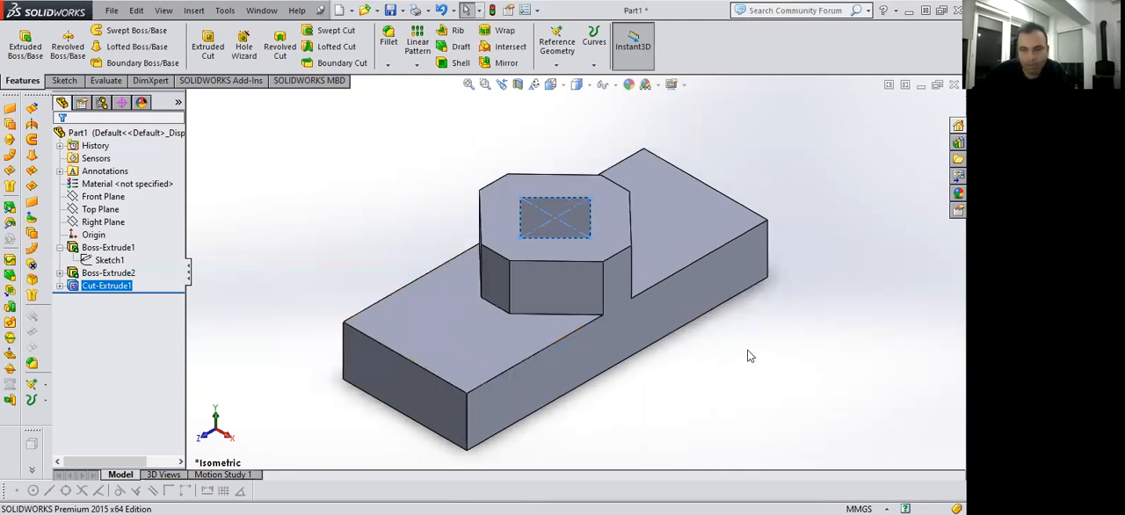
pyautogui.click(449, 339)
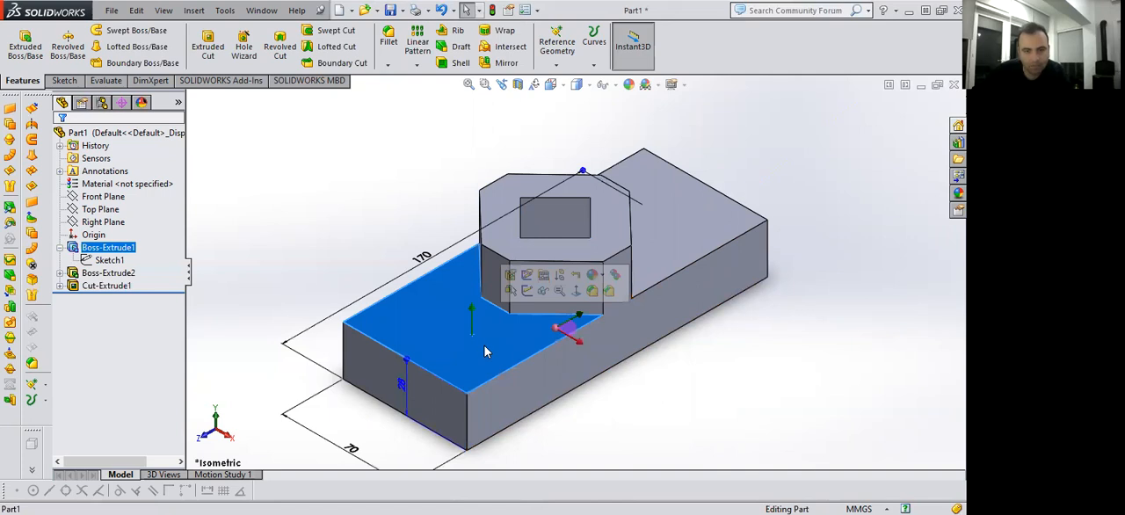
pyautogui.press('space')
pyautogui.click(424, 389)
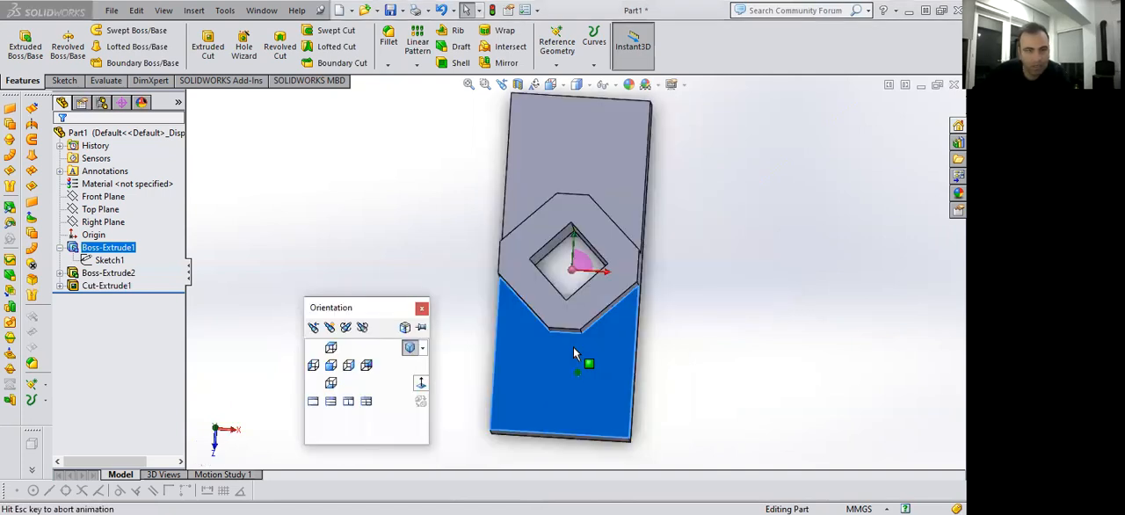
pyautogui.click(63, 80)
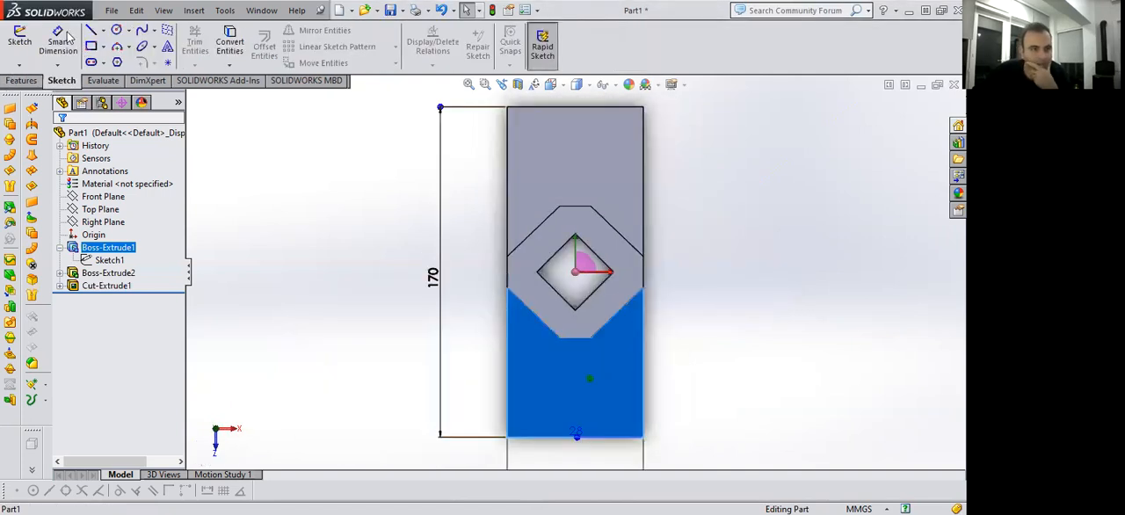
pyautogui.click(560, 338)
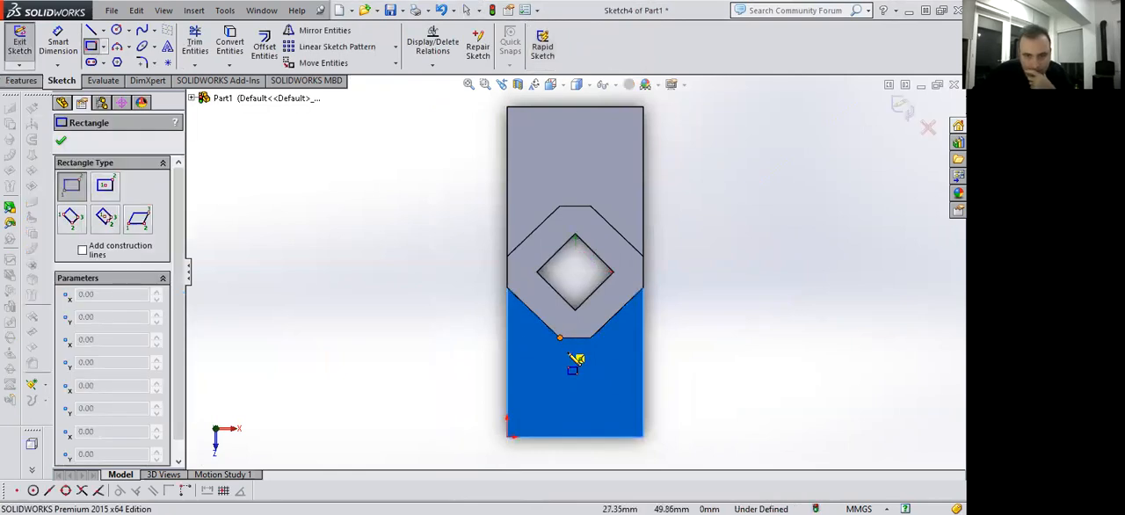
pyautogui.click(612, 436)
pyautogui.scroll(-1, 620, 378)
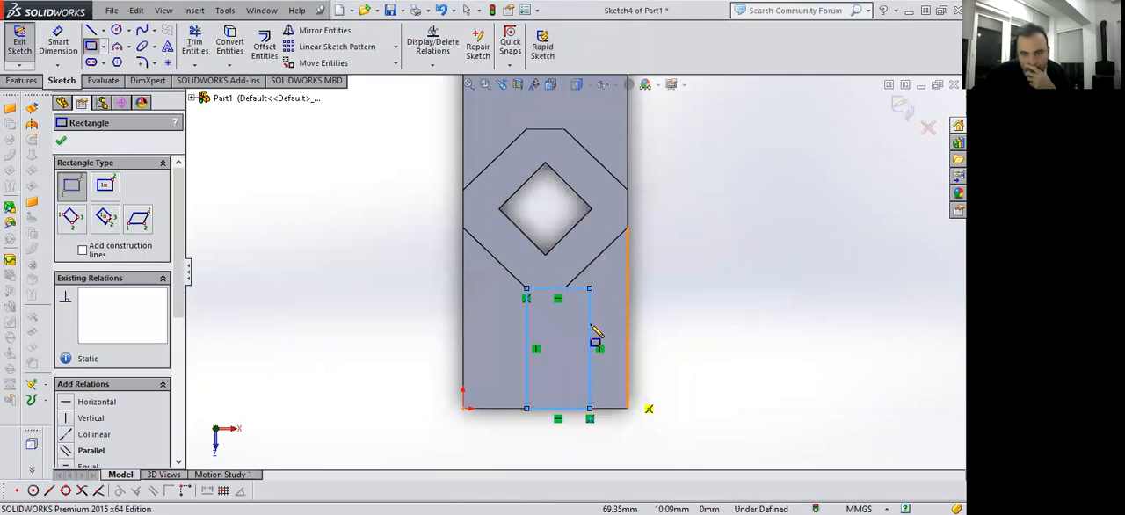
pyautogui.scroll(2, 584, 312)
pyautogui.scroll(2, 571, 290)
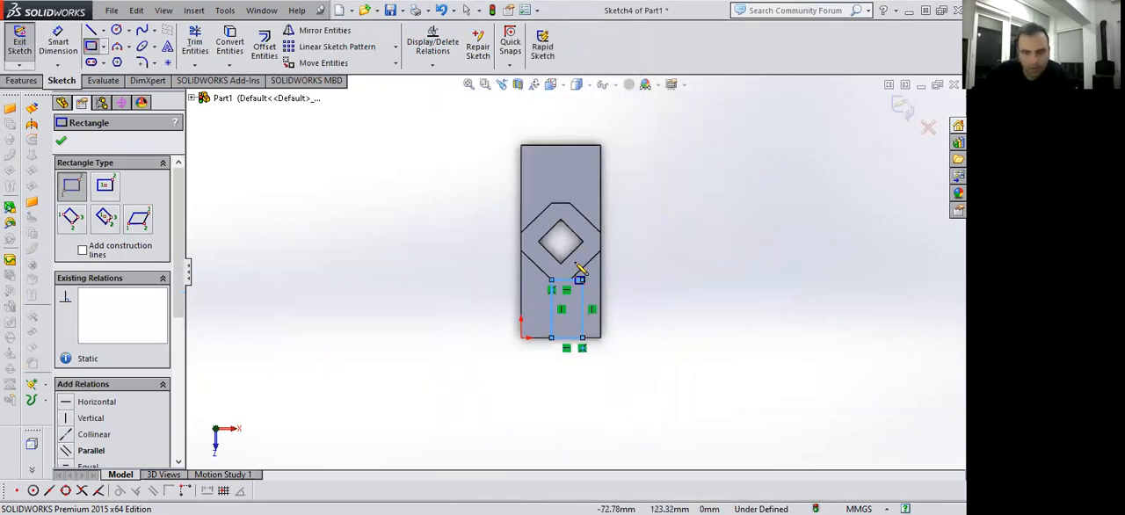
pyautogui.press('Escape')
# Dimension the rectangle's width as 16 mm.
pyautogui.click(59, 42)
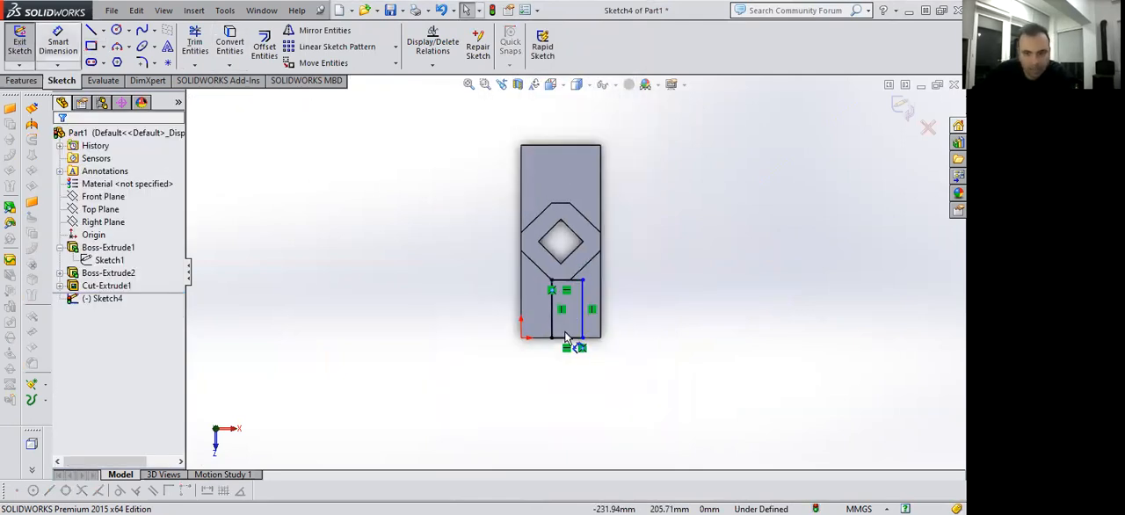
pyautogui.click(571, 378)
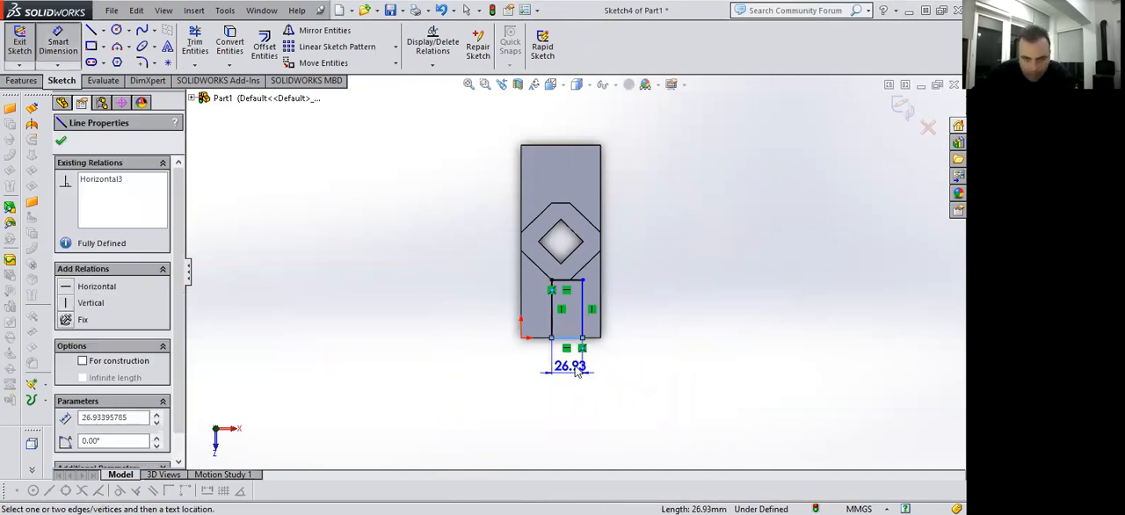
pyautogui.click(589, 369)
pyautogui.write('16')
pyautogui.press('Return')
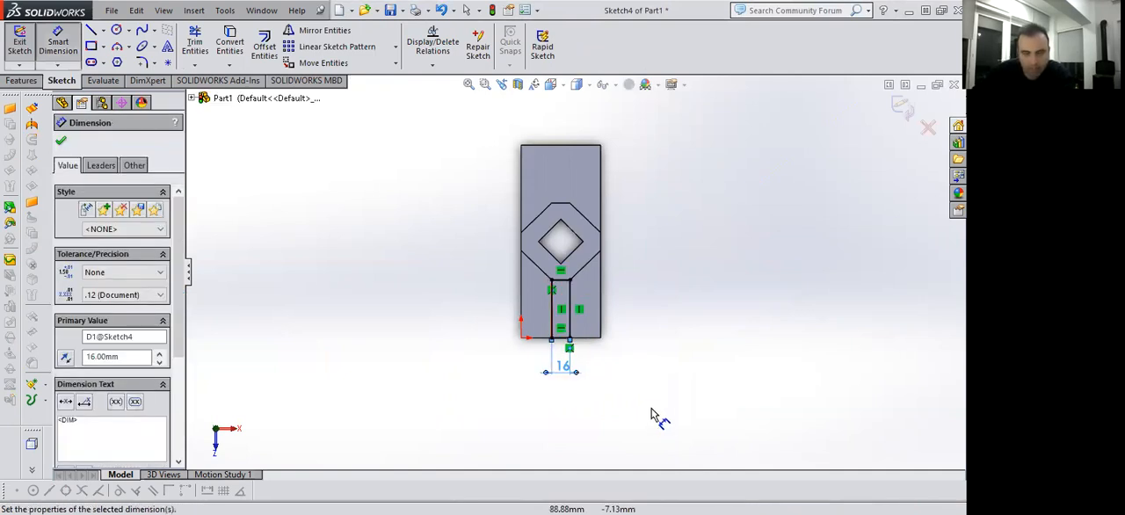
pyautogui.press('Escape')
pyautogui.press('Escape')
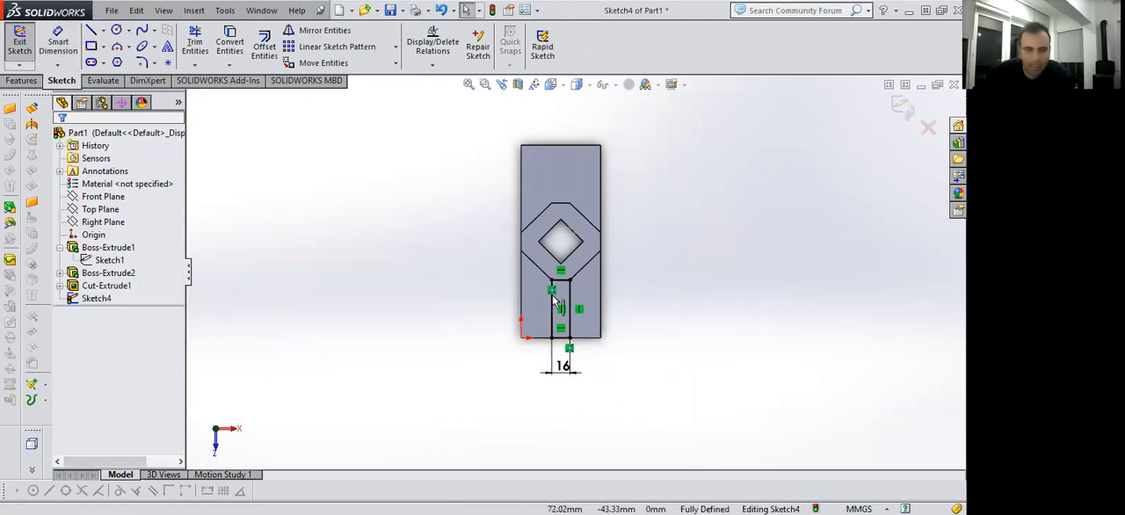
# Extrude the 16 mm wide rectangle with Up To Surface, ending at the octagonal boss's top face.
pyautogui.hotkey('ctrl', '7')
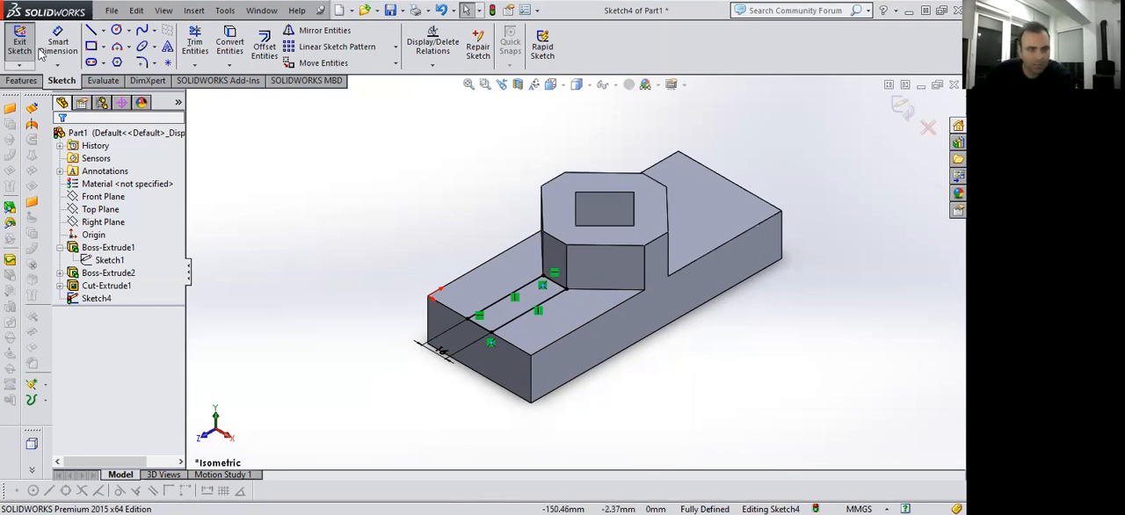
pyautogui.click(21, 80)
pyautogui.click(25, 44)
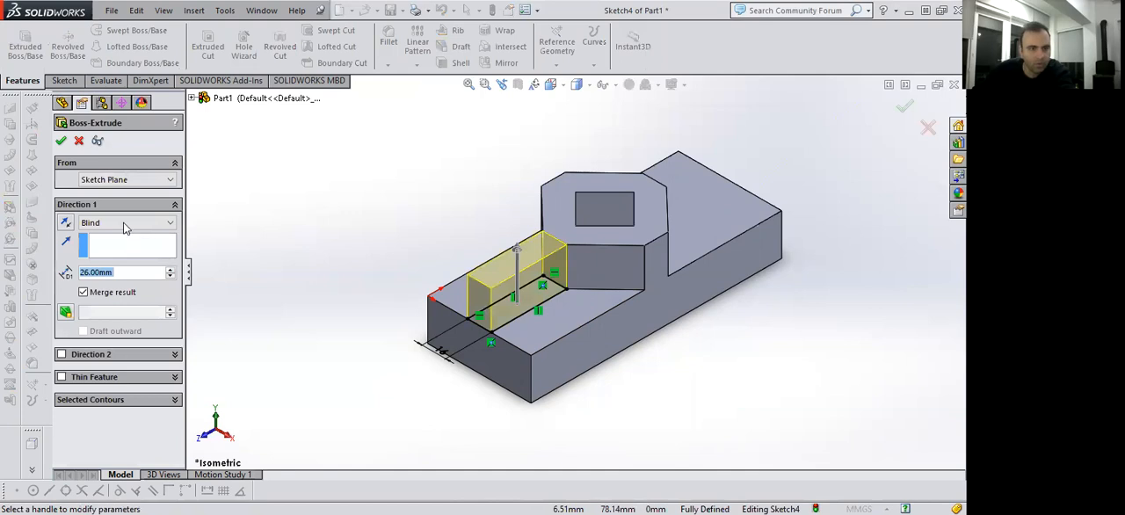
pyautogui.click(127, 225)
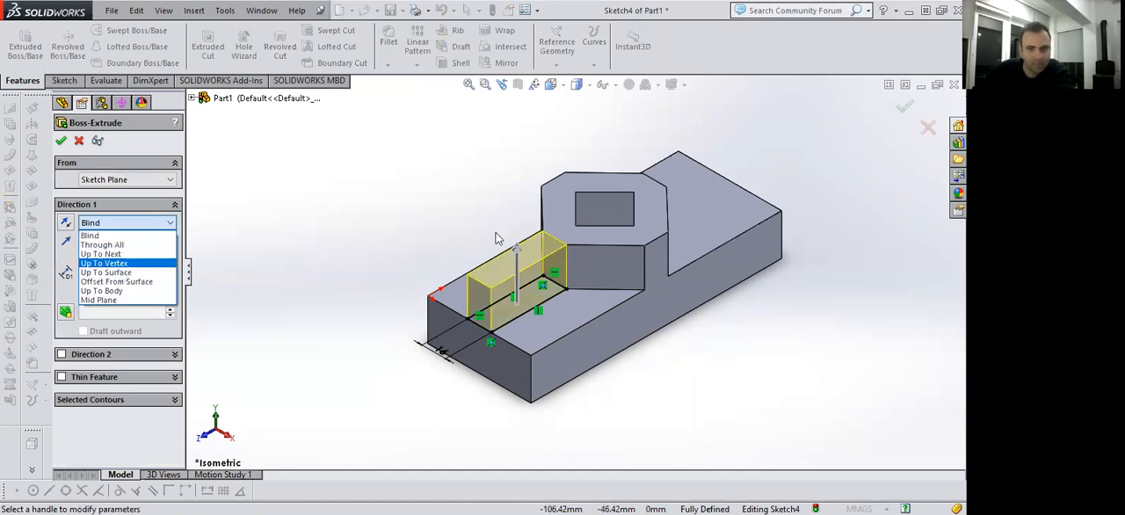
pyautogui.click(121, 272)
pyautogui.click(556, 234)
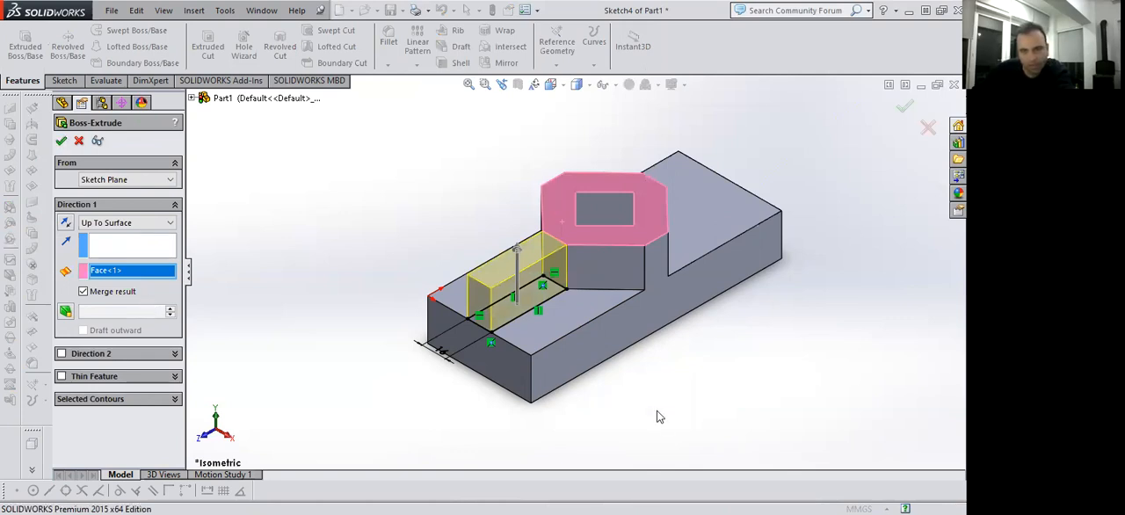
pyautogui.press('Return')
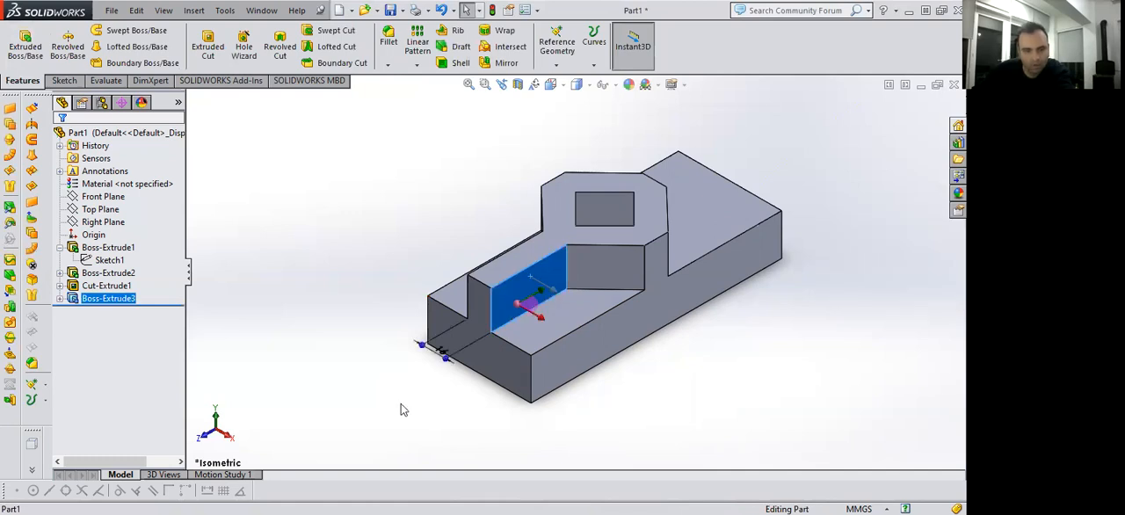
# On the rib's side face, sketch a triangle joining the rib's lower outer corner, upper outer corner and top corner at the octagonal boss.
pyautogui.press('space')
pyautogui.click(371, 404)
pyautogui.click(71, 77)
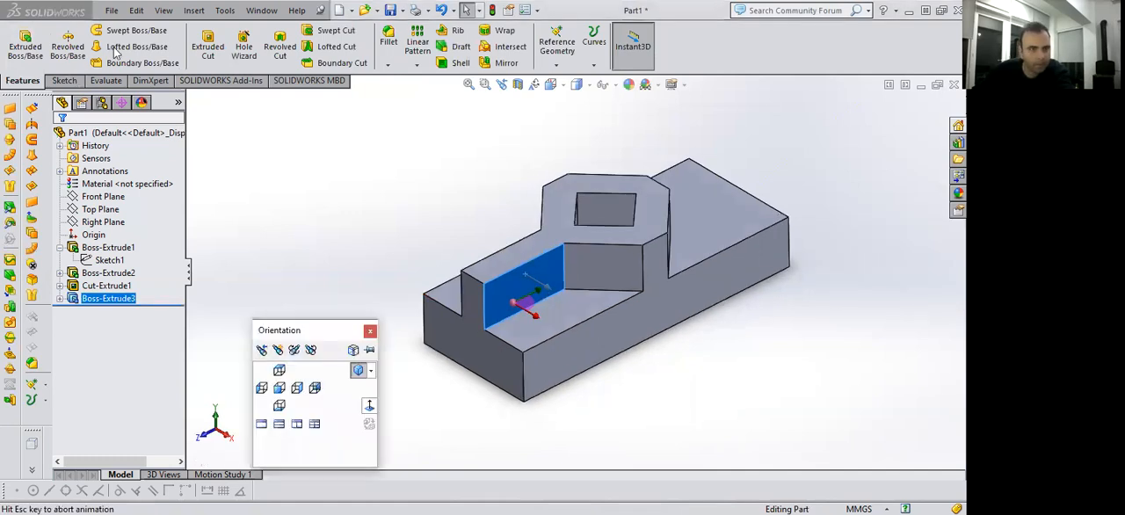
pyautogui.click(89, 31)
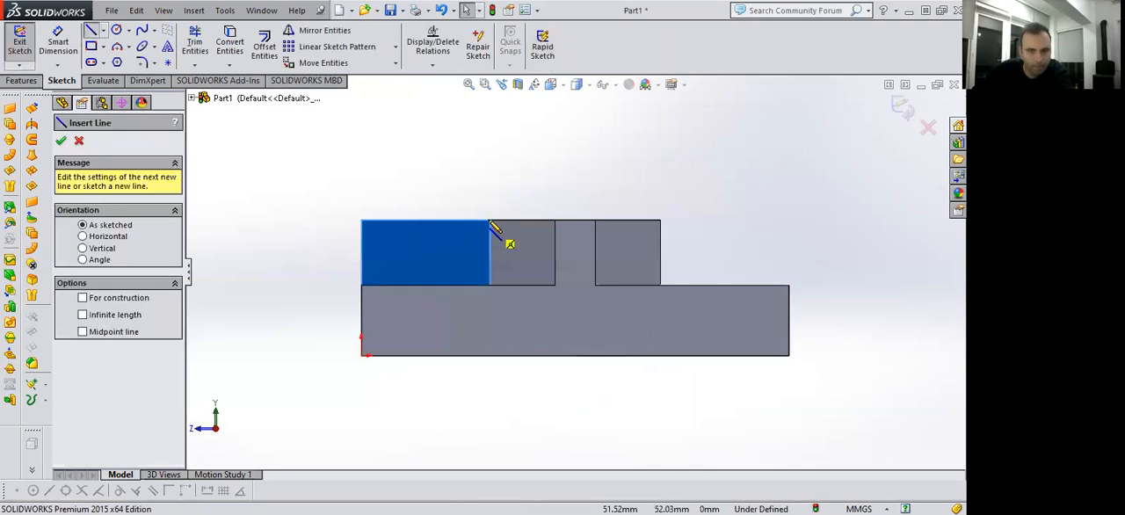
pyautogui.click(361, 285)
pyautogui.click(363, 220)
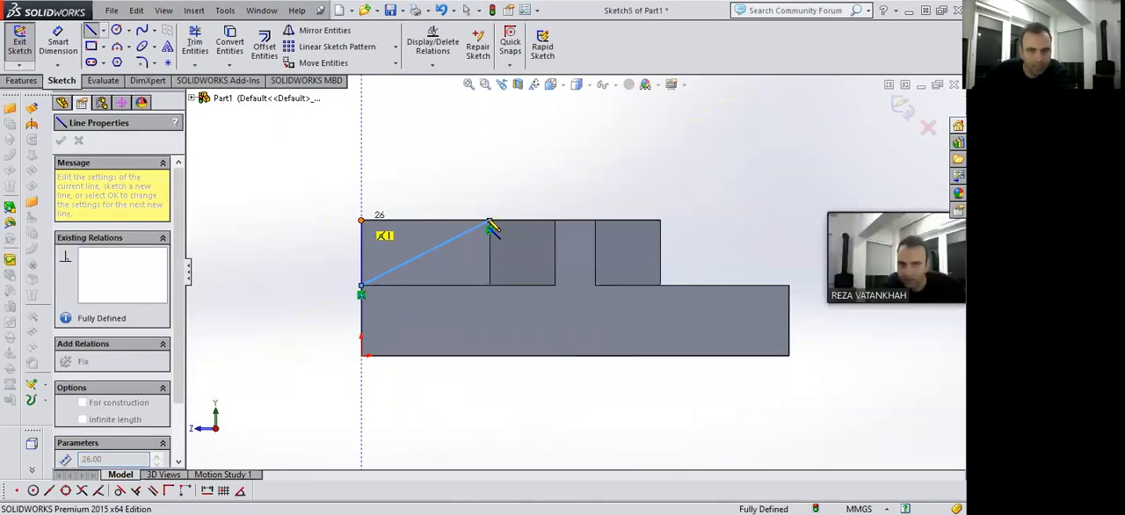
pyautogui.click(489, 220)
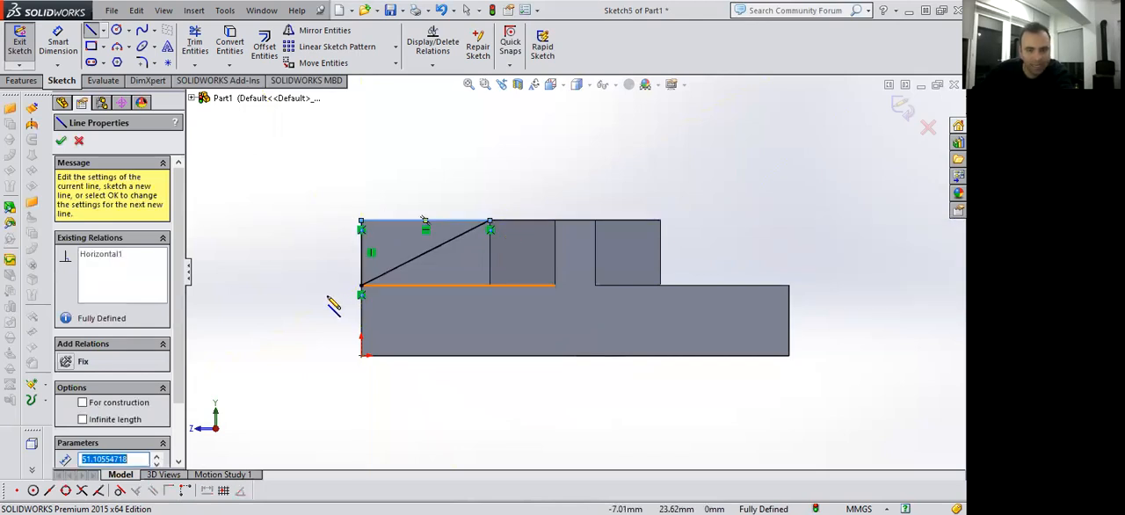
pyautogui.press('Escape')
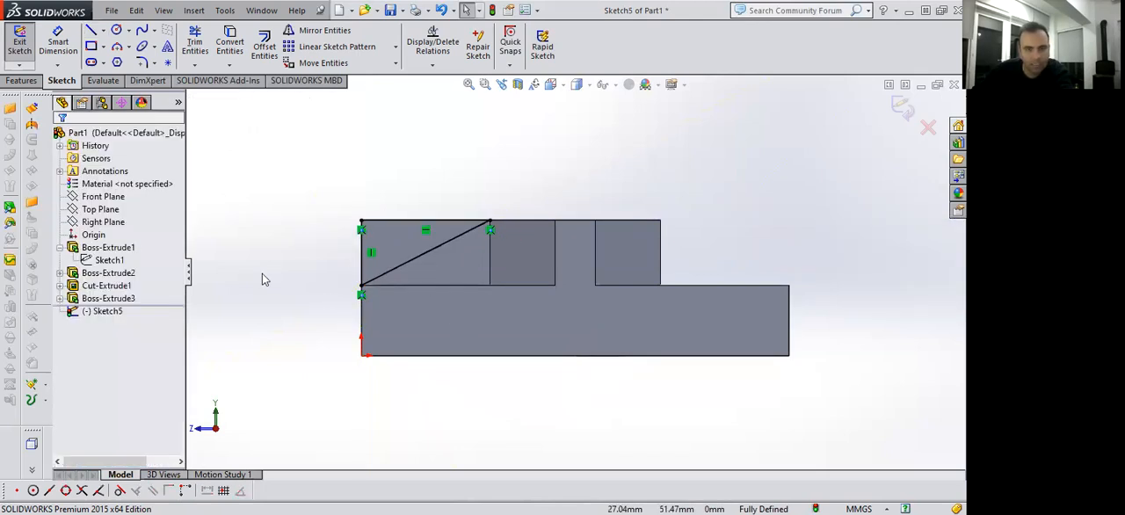
# Cut the triangle through the rib with a 26 mm blind Extruded Cut to give it a sloping top.
pyautogui.press('space')
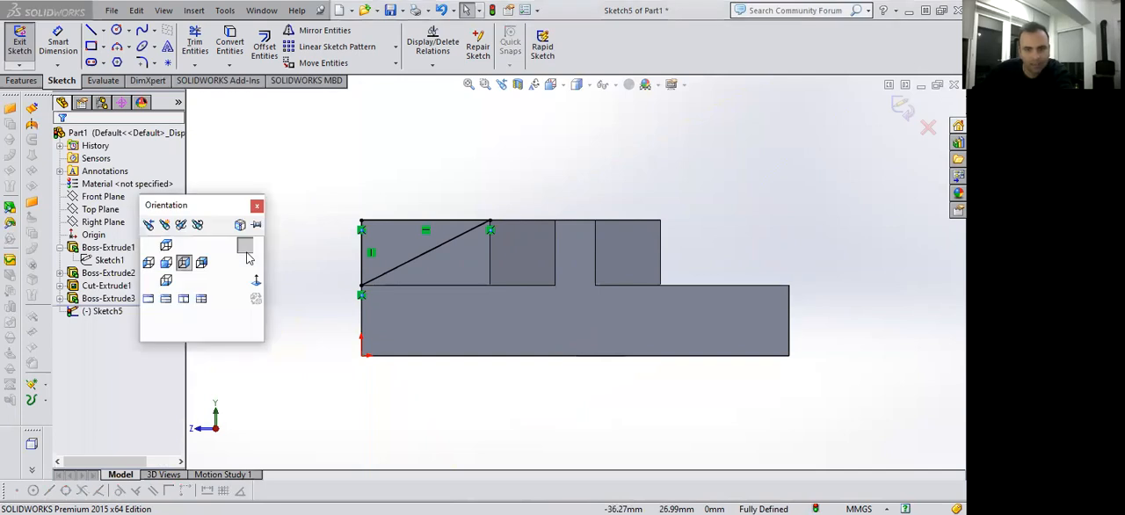
pyautogui.click(191, 266)
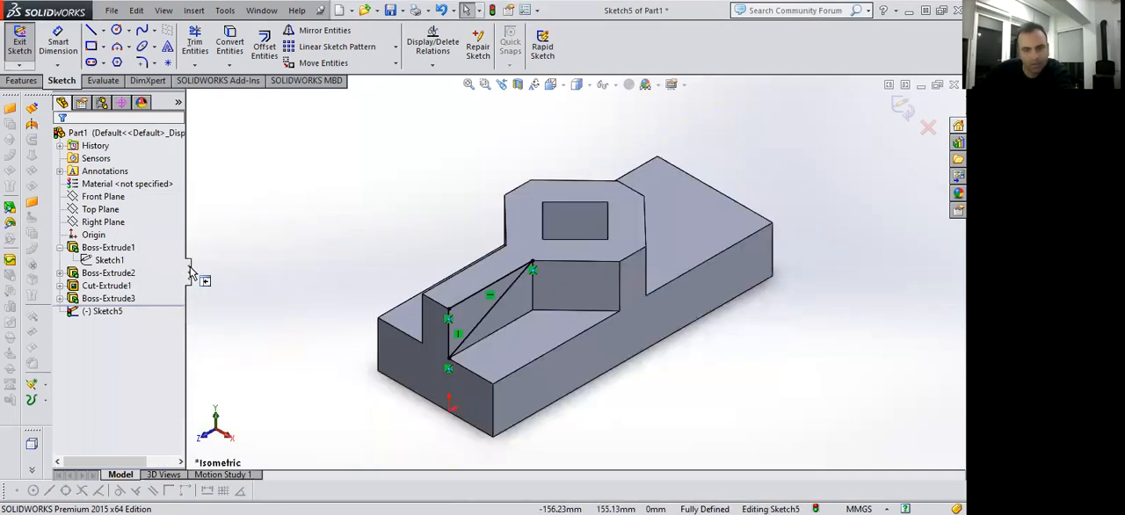
pyautogui.click(22, 80)
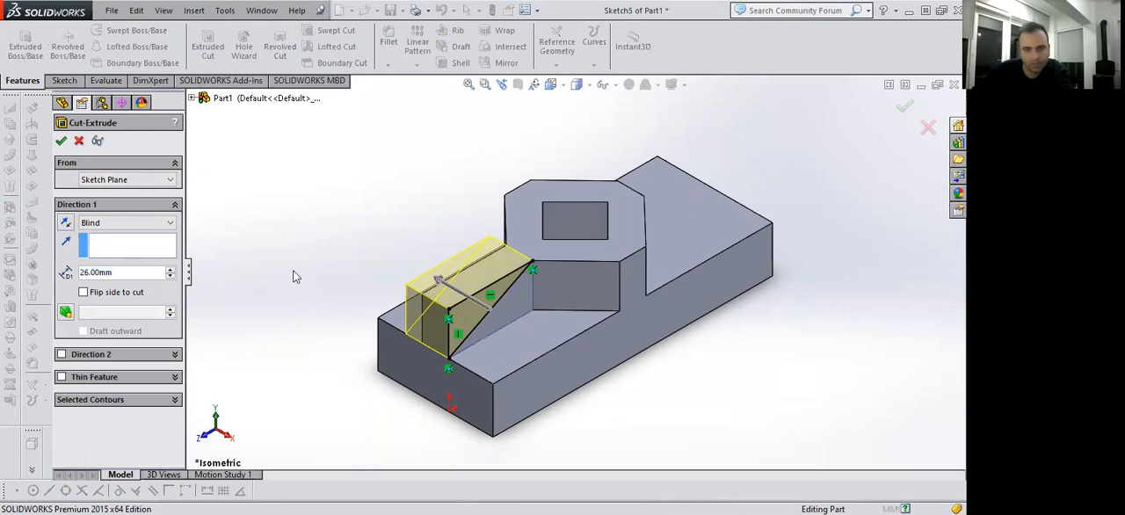
pyautogui.press('Return')
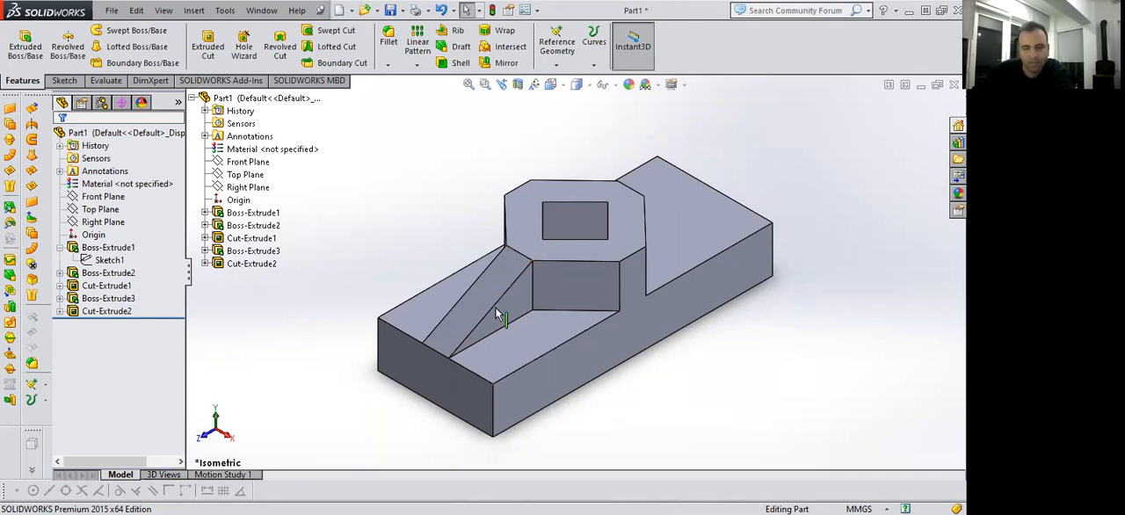
# Create a reference plane offset 170/2 mm from the block's front end face, flipped inward to the middle of the block.
pyautogui.click(424, 364)
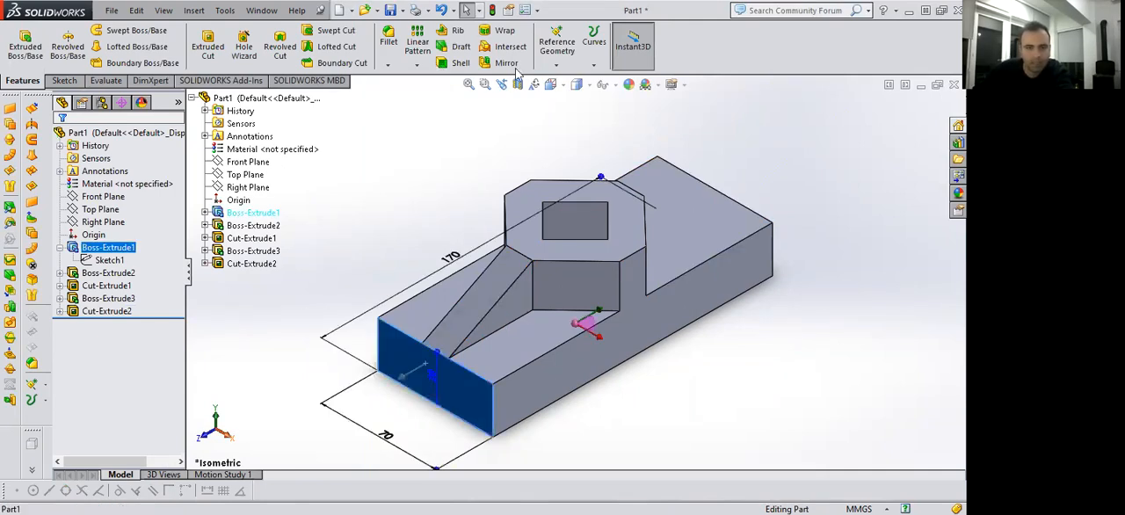
pyautogui.click(556, 67)
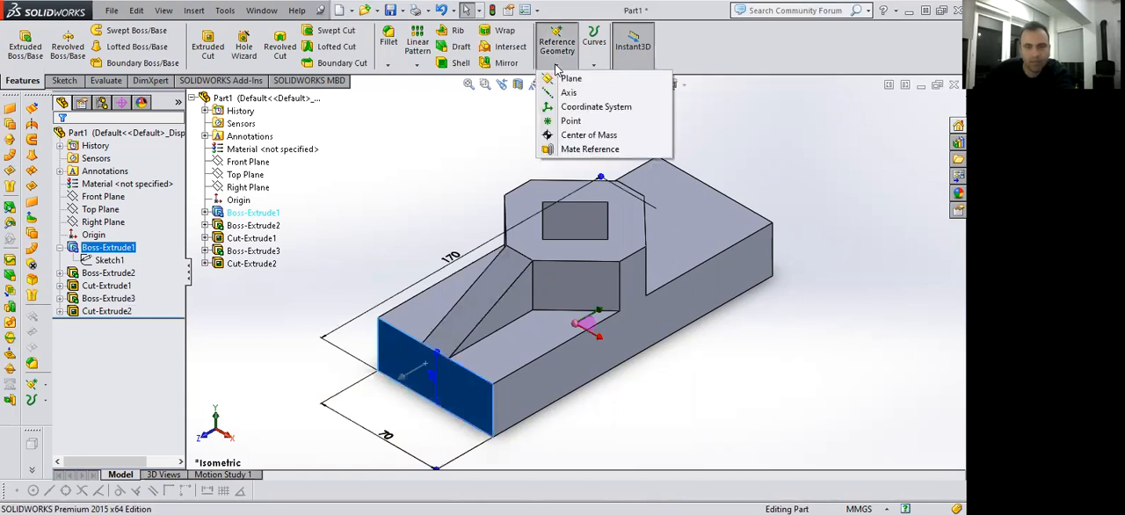
pyautogui.click(567, 79)
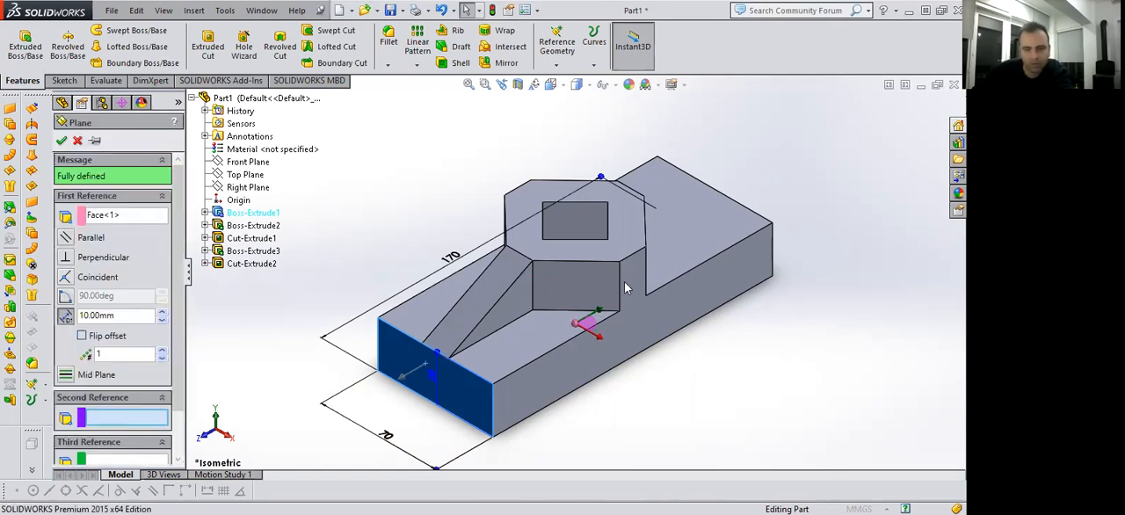
pyautogui.scroll(2, 487, 301)
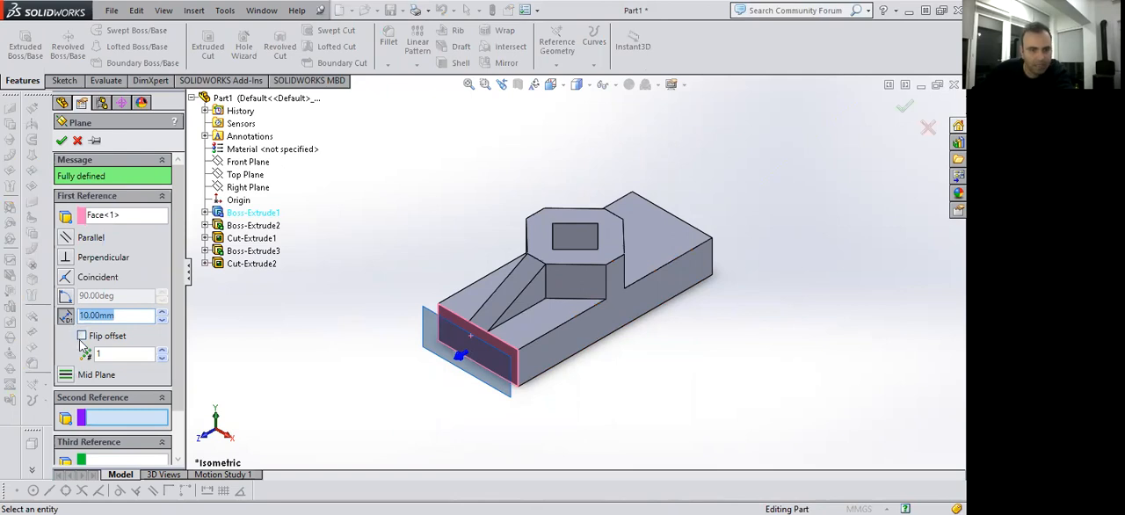
pyautogui.write('170/2')
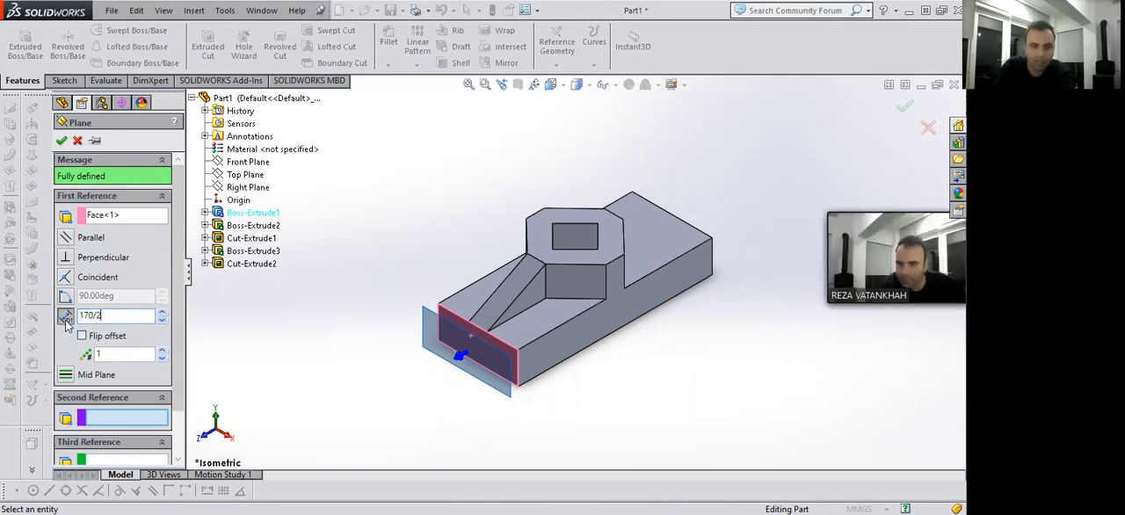
pyautogui.press('Return')
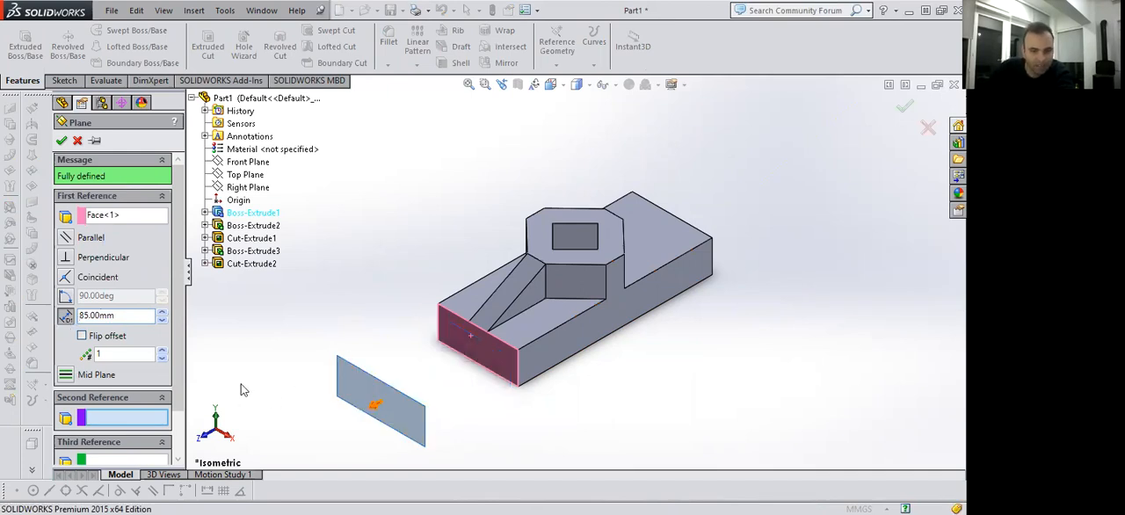
pyautogui.click(83, 337)
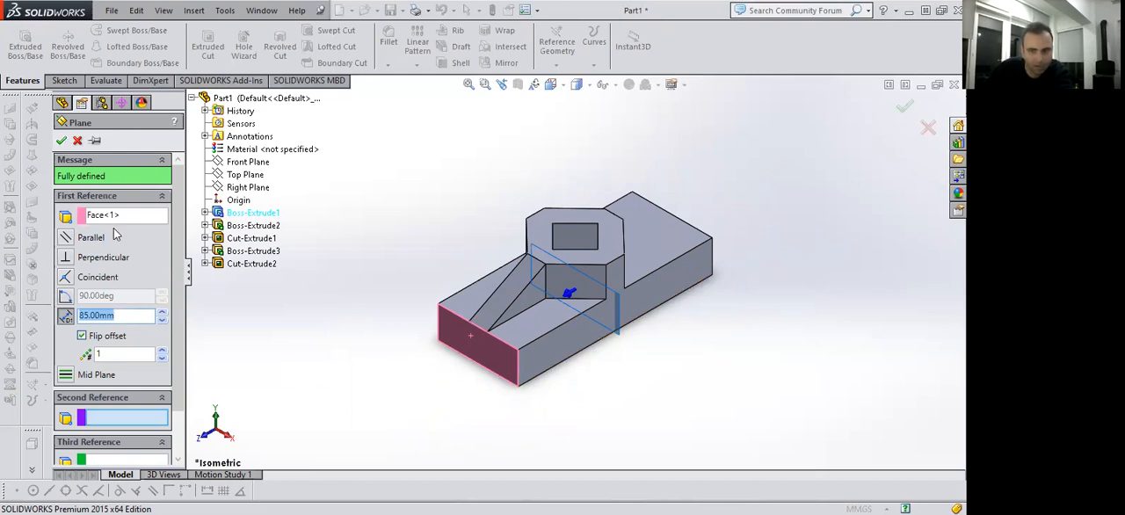
pyautogui.rightClick(553, 276)
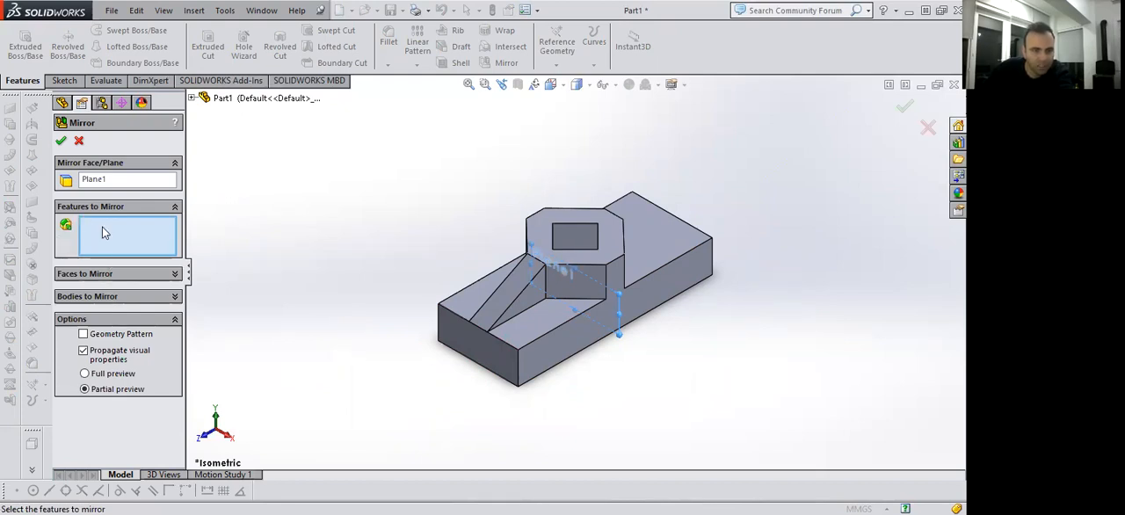
# Mirror the rib features Boss-Extrude3 and Cut-Extrude2 about Plane1.
pyautogui.click(192, 99)
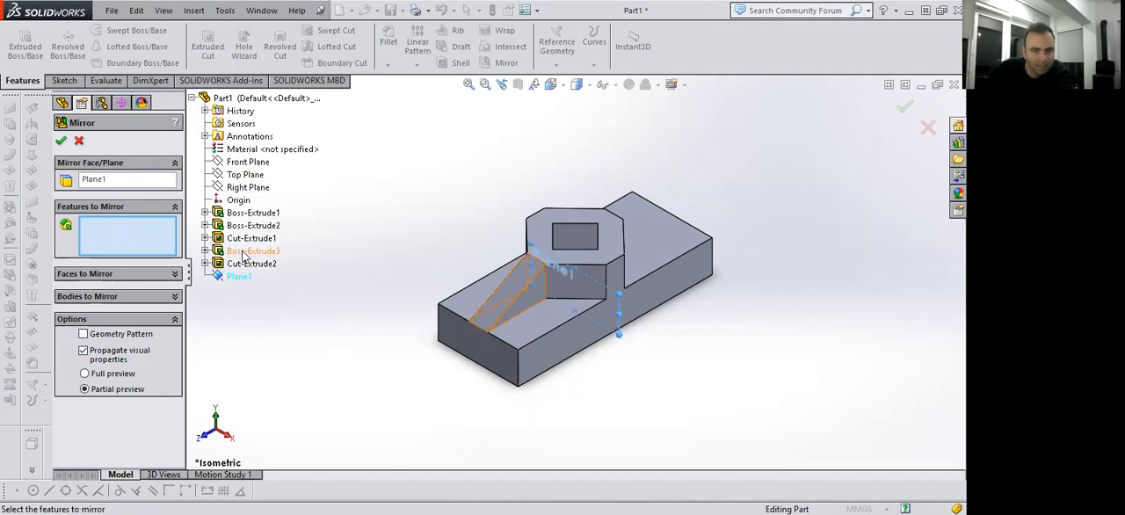
pyautogui.click(247, 253)
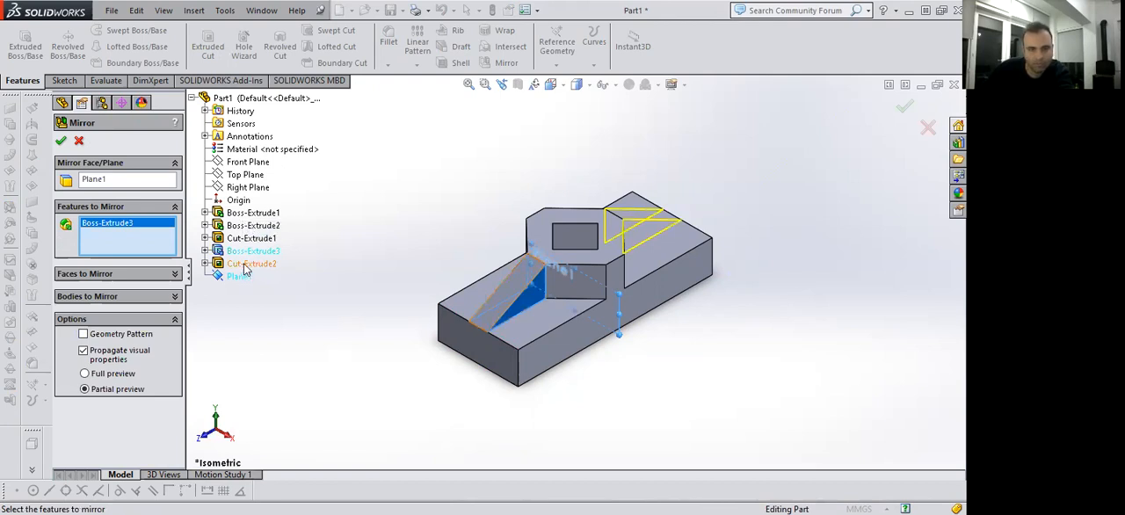
pyautogui.click(245, 265)
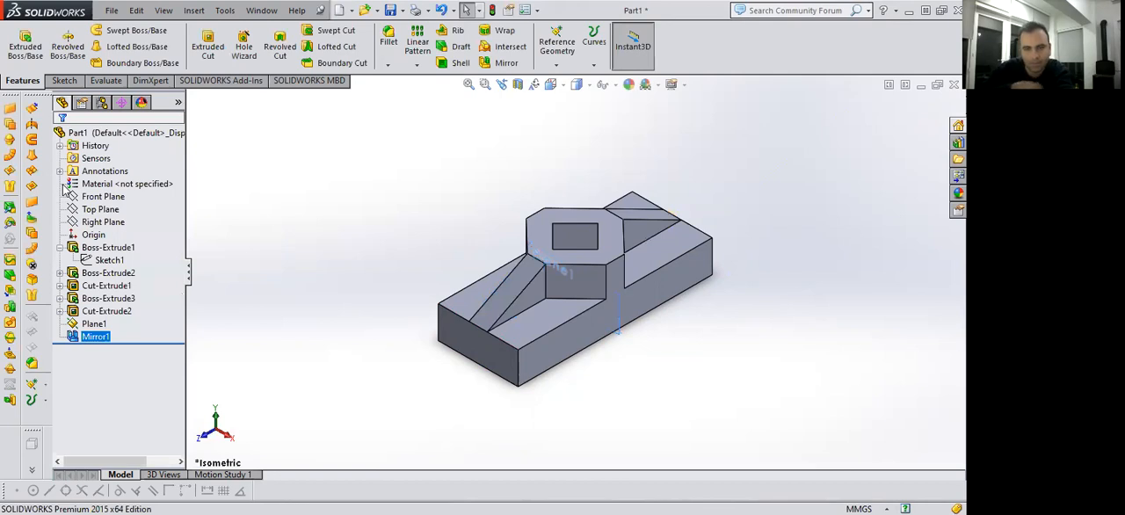
# Hide the reference plane Plane1.
pyautogui.scroll(2, 639, 237)
pyautogui.scroll(-1, 639, 235)
pyautogui.scroll(-1, 607, 252)
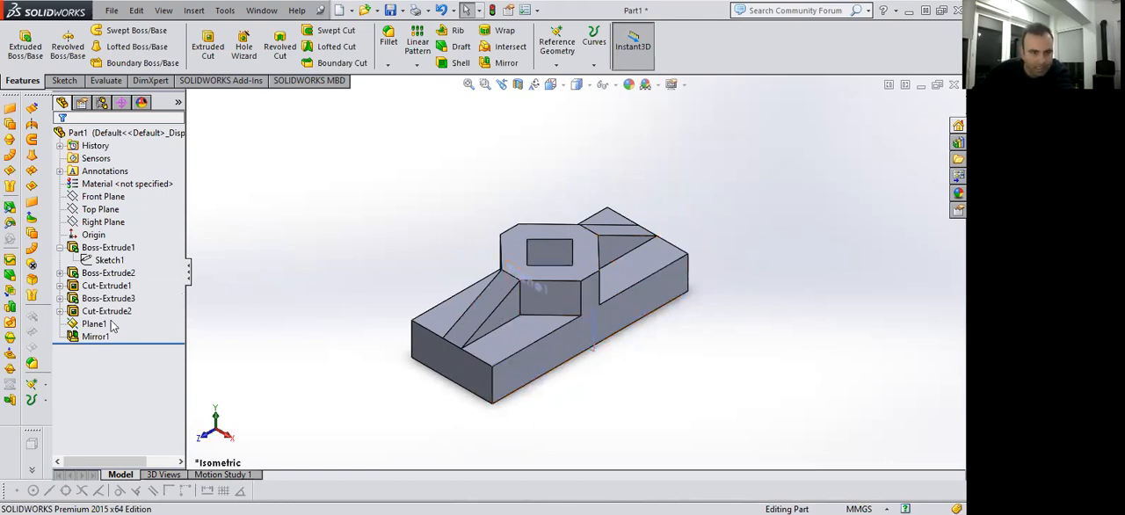
pyautogui.moveTo(94, 329)
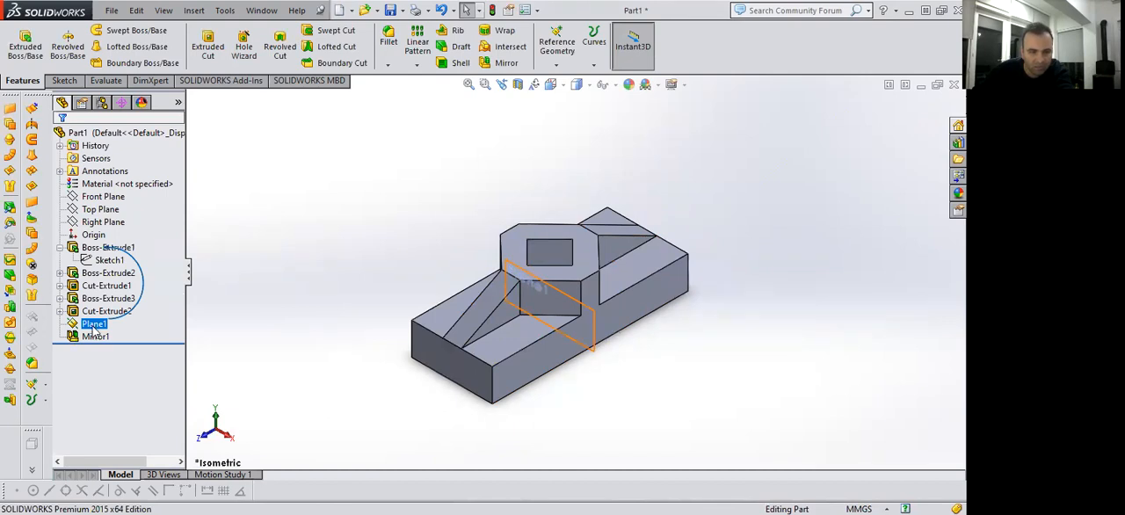
pyautogui.rightClick(94, 327)
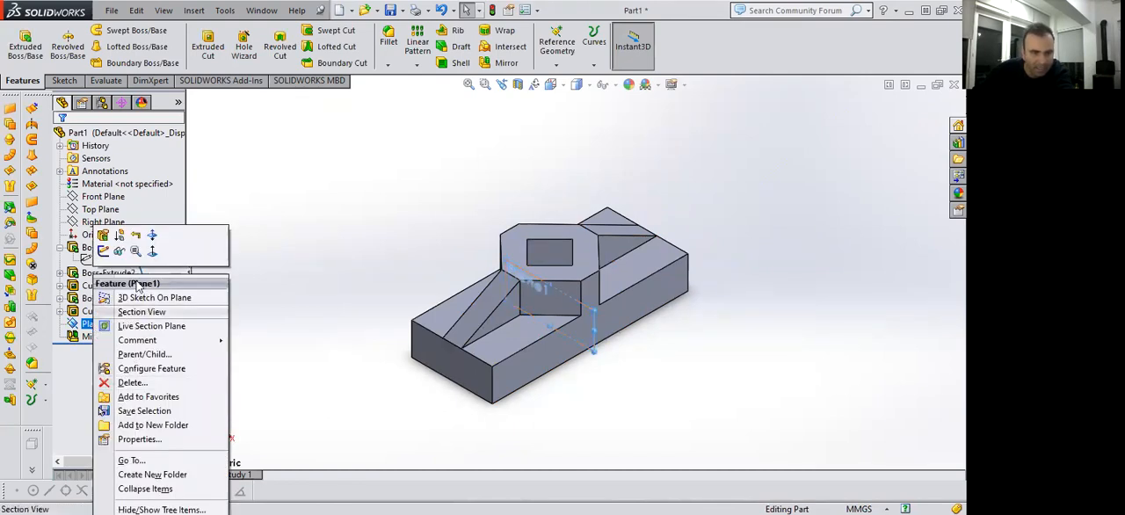
pyautogui.click(120, 252)
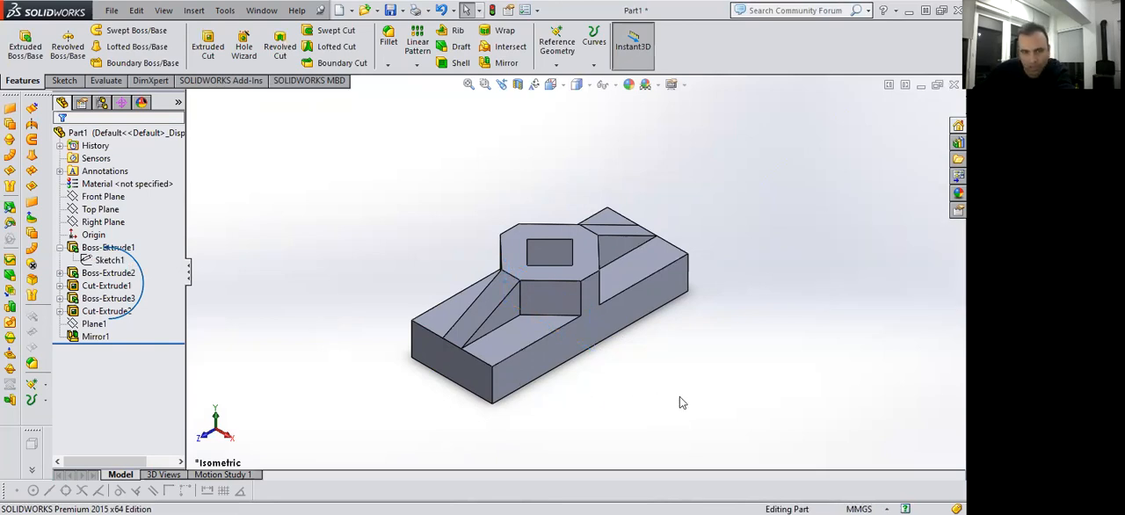
pyautogui.click(94, 337)
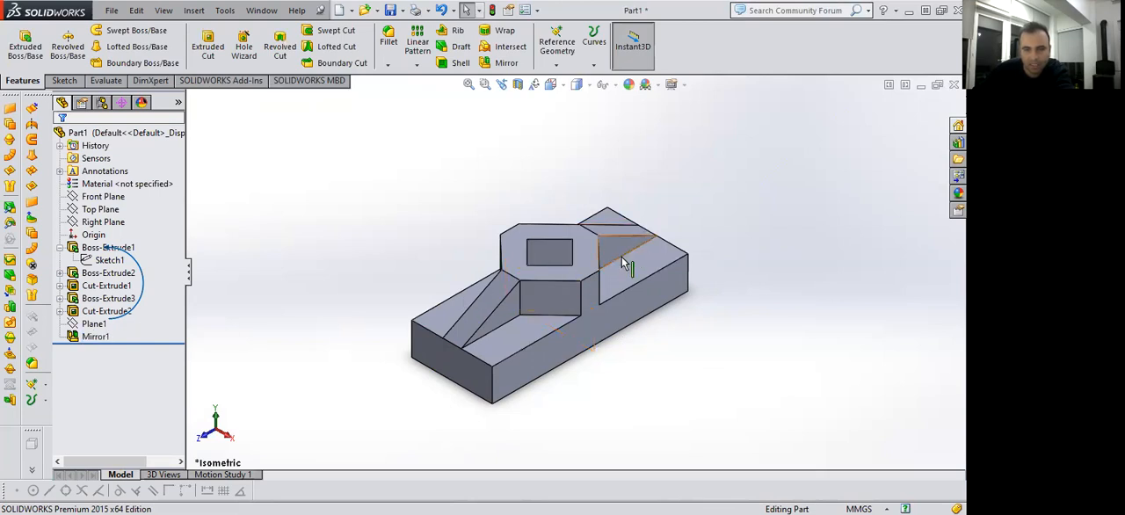
pyautogui.click(632, 378)
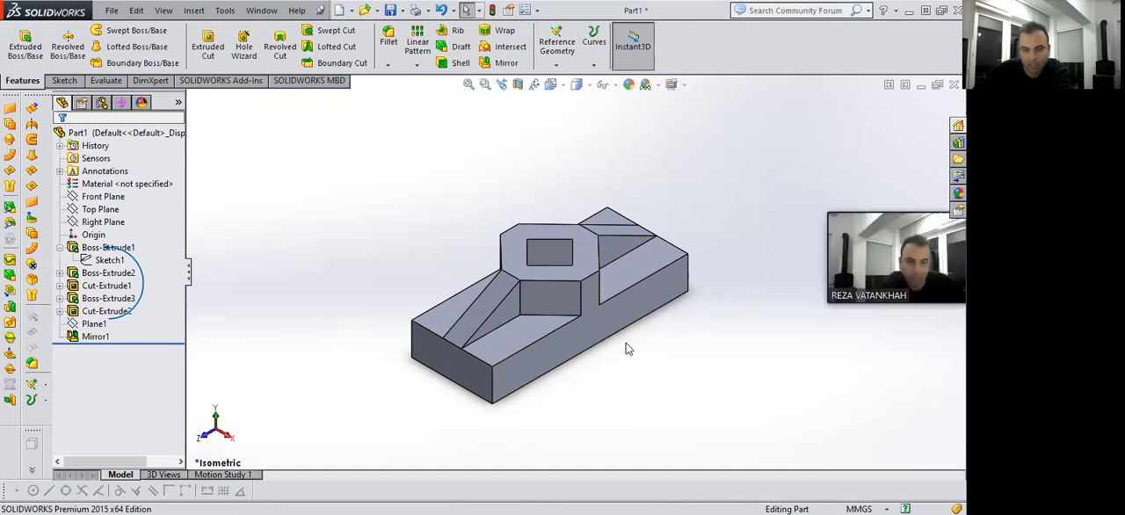
# On the block's long side face, sketch a small rectangle inward from each of the two lower corners.
pyautogui.click(601, 322)
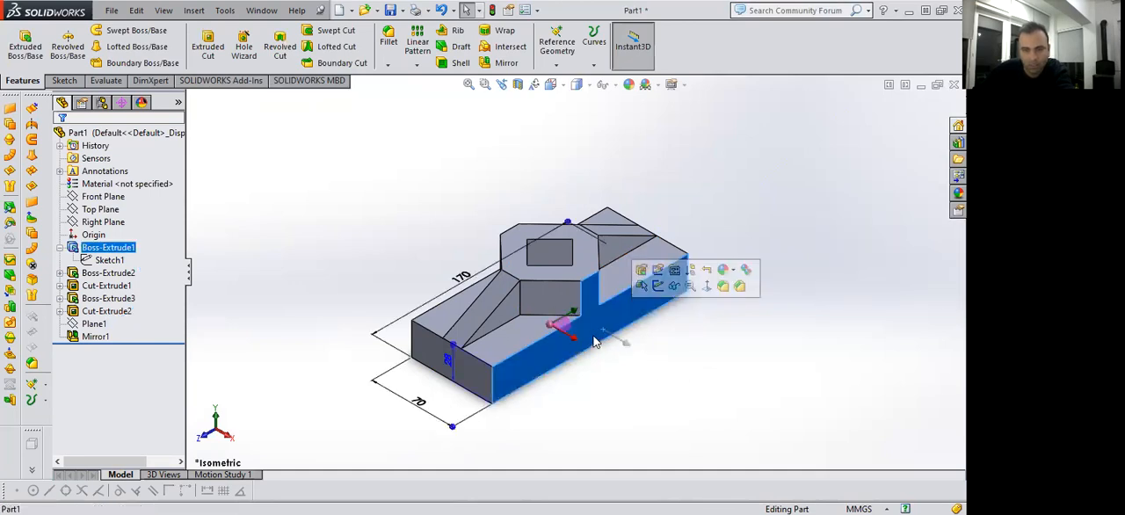
pyautogui.press('space')
pyautogui.click(530, 378)
pyautogui.click(67, 80)
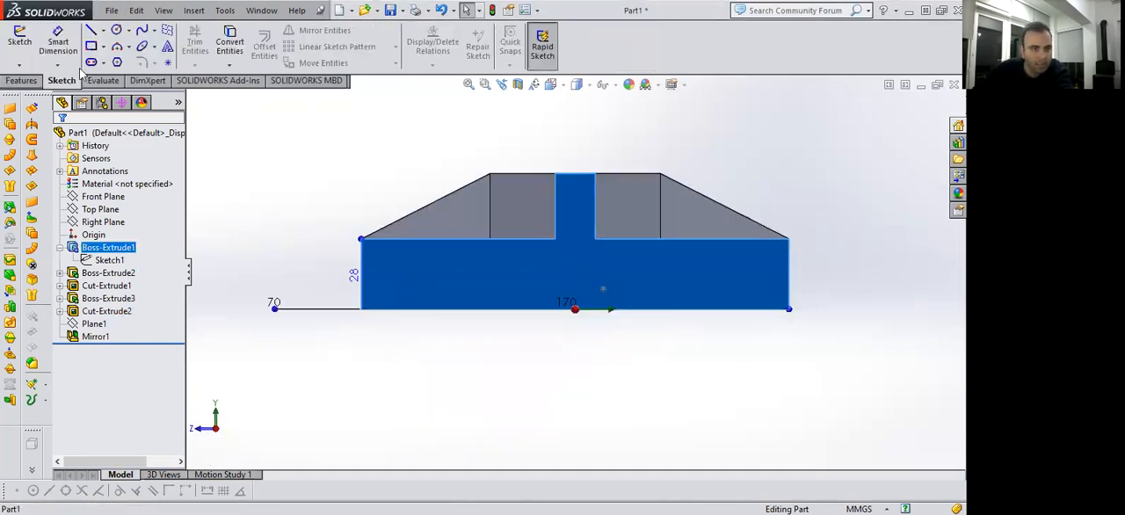
pyautogui.click(91, 46)
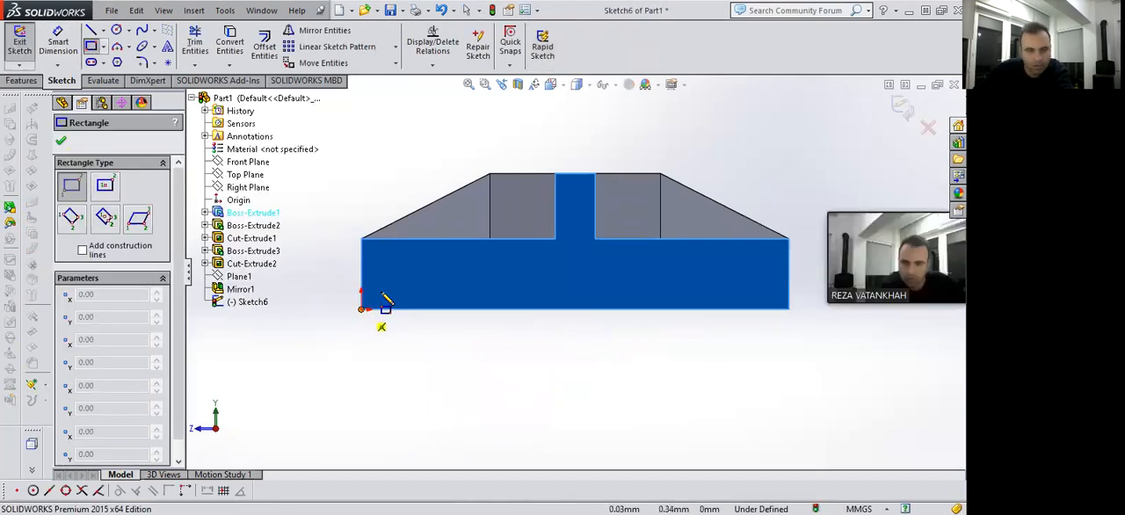
pyautogui.click(362, 308)
pyautogui.click(422, 270)
pyautogui.click(788, 309)
pyautogui.click(740, 270)
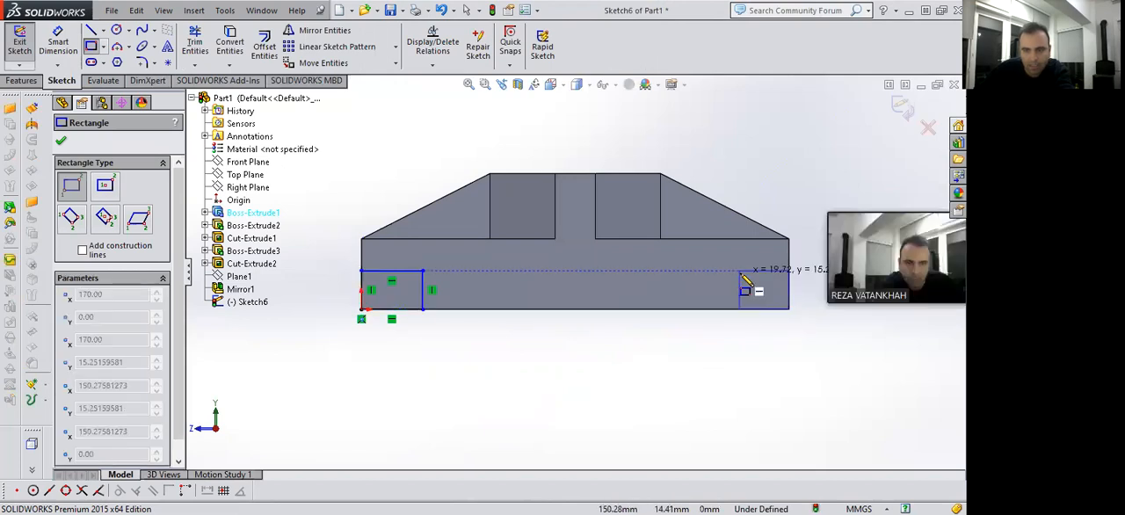
# Sketch a wide middle rectangle on the block's bottom edge between the two corner rectangles, matching their height.
pyautogui.click(656, 309)
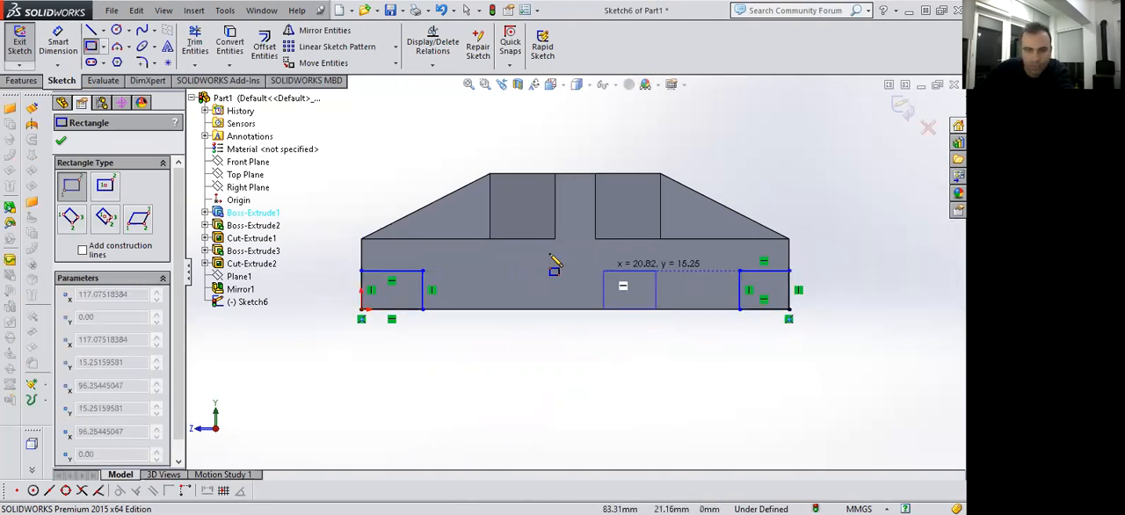
pyautogui.click(476, 272)
pyautogui.press('Escape')
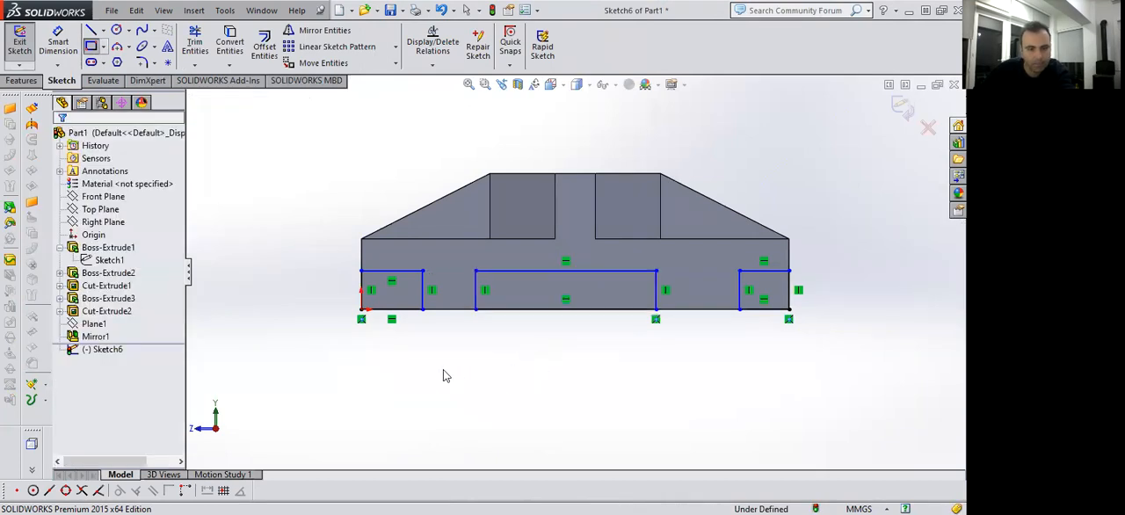
pyautogui.moveTo(806, 292); pyautogui.dragTo(667, 303)
pyautogui.moveTo(459, 290); pyautogui.dragTo(341, 293)
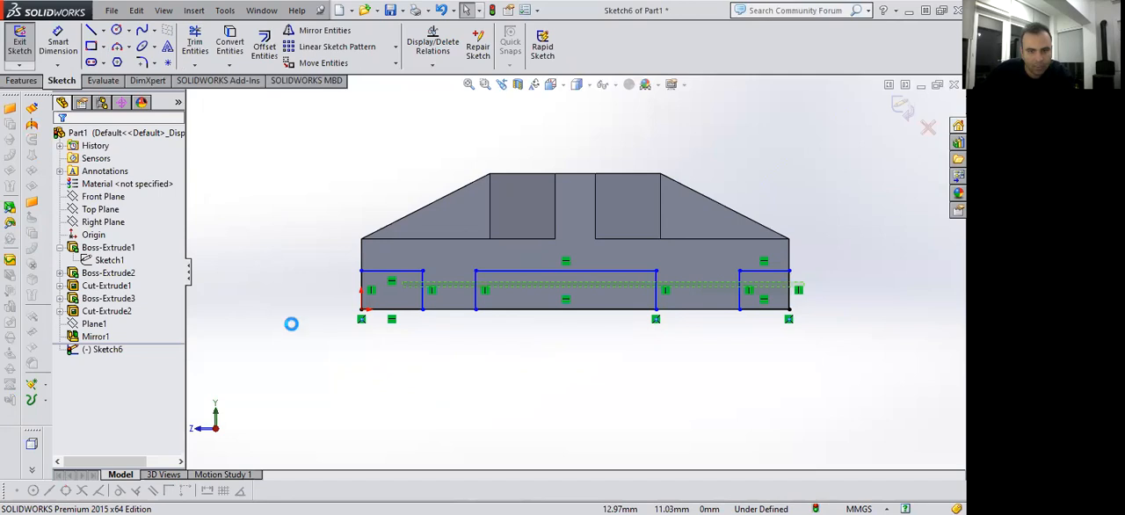
pyautogui.click(353, 294)
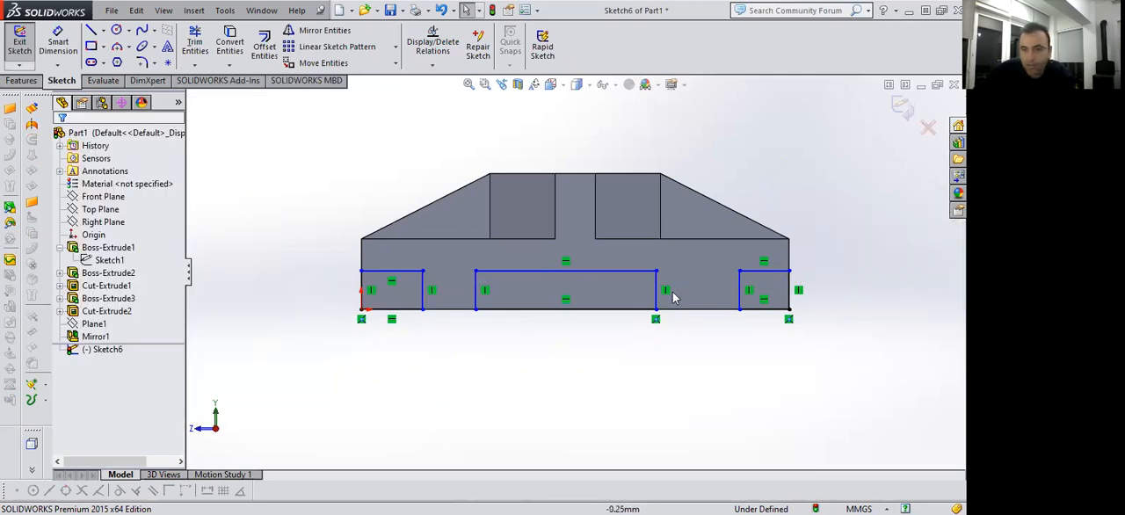
pyautogui.moveTo(336, 292); pyautogui.dragTo(838, 305)
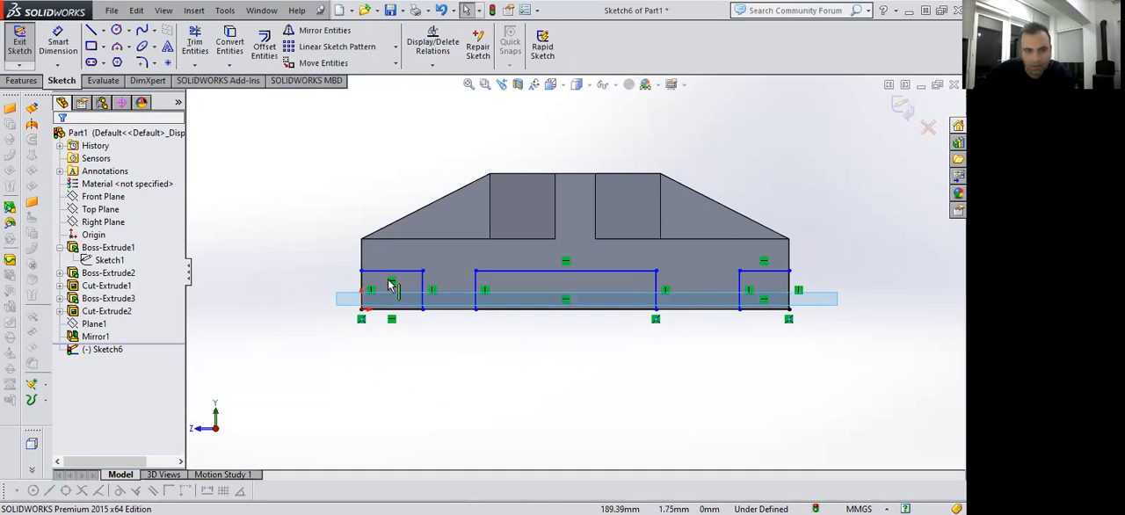
# Make the vertical sides of all three rectangles equal and the top edges of the two corner rectangles equal.
pyautogui.click(478, 294)
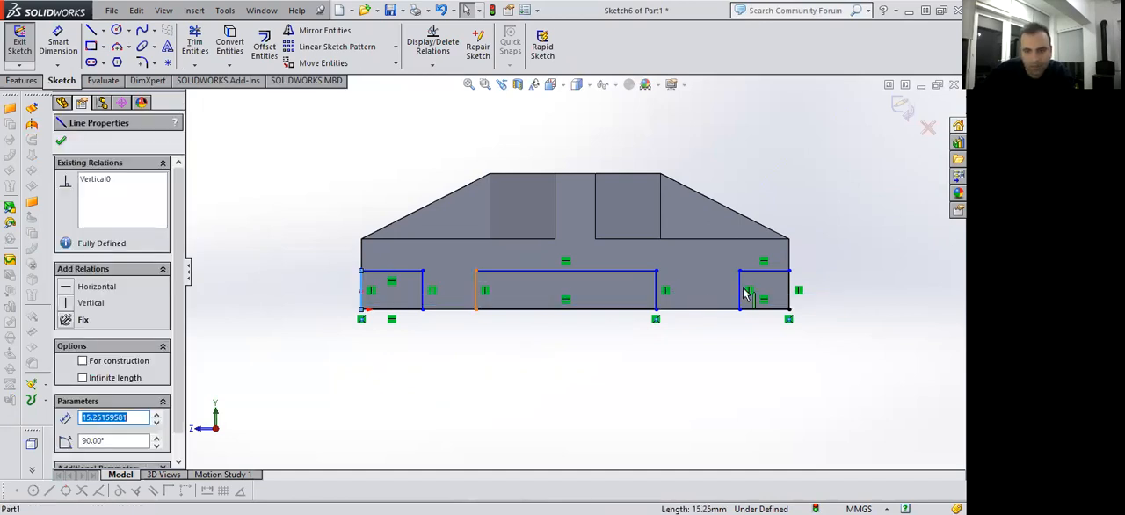
pyautogui.keyDown('ctrl'); pyautogui.click(741, 287); pyautogui.keyUp('ctrl')
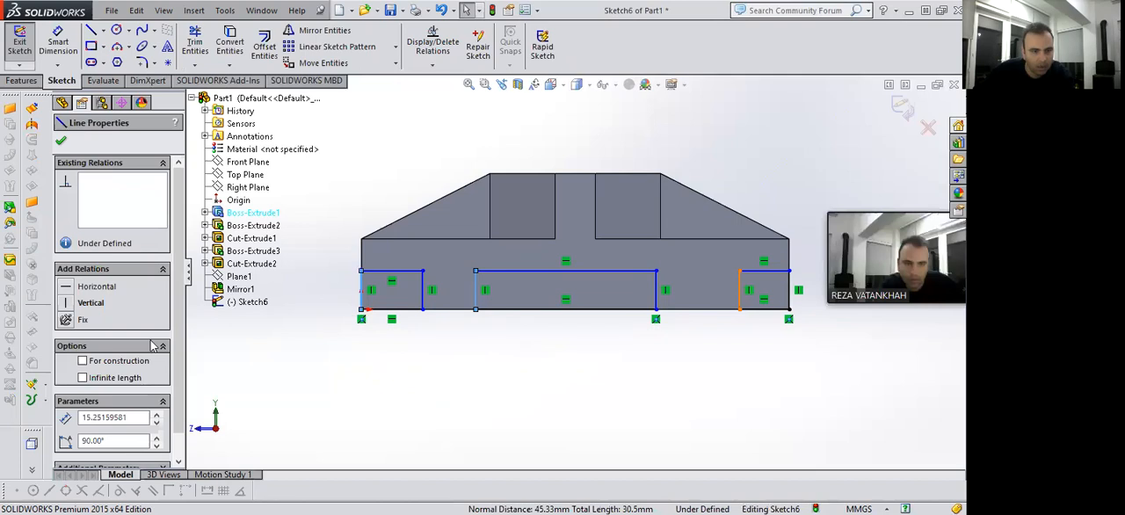
pyautogui.keyDown('ctrl'); pyautogui.click(362, 290); pyautogui.keyUp('ctrl')
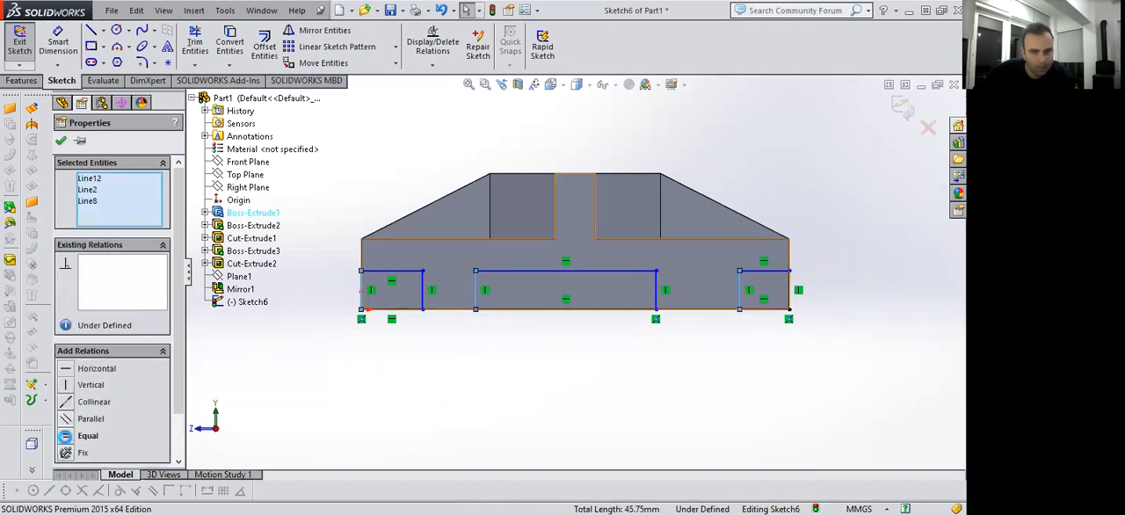
pyautogui.click(65, 436)
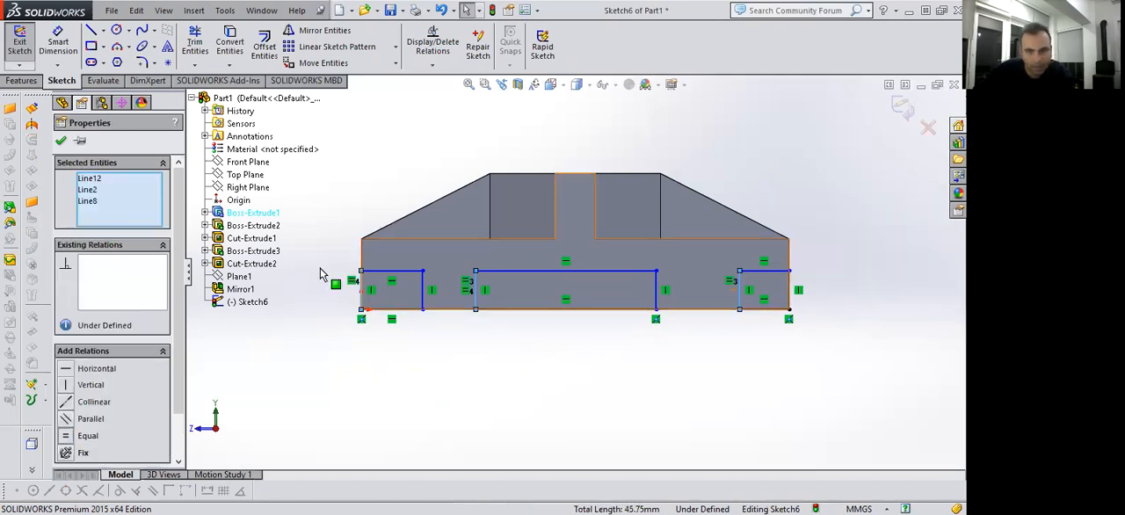
pyautogui.press('Escape')
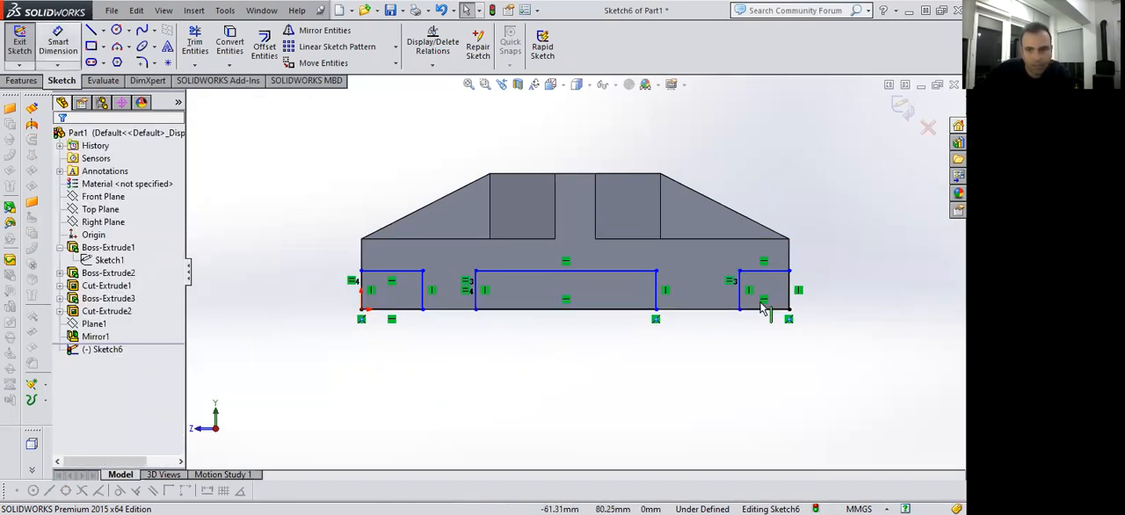
pyautogui.keyDown('ctrl'); pyautogui.click(761, 272); pyautogui.keyUp('ctrl')
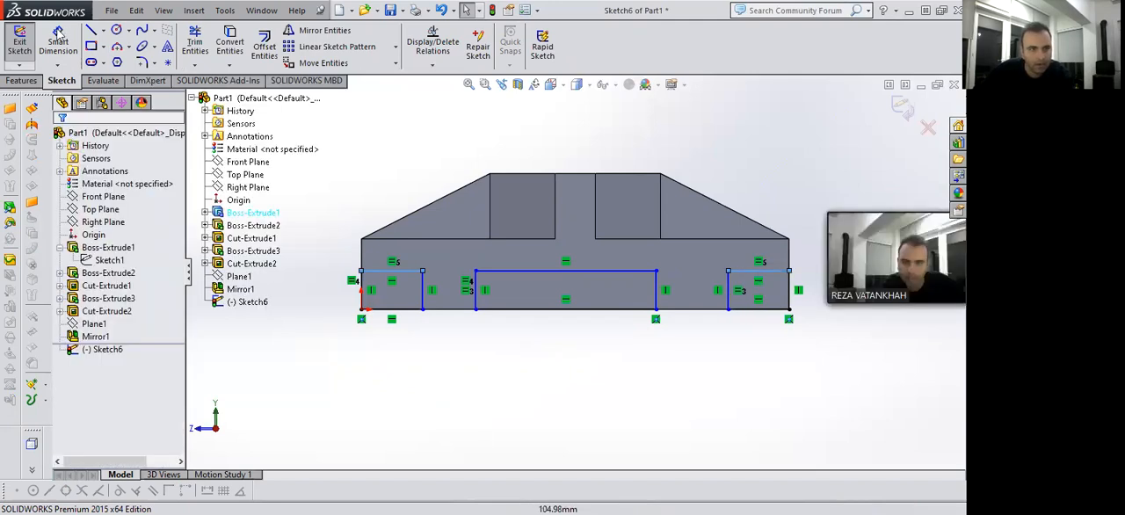
# Dimension the width of the corner rectangle at the origin as 22 mm and its gap to the middle rectangle as 22 mm.
pyautogui.click(58, 35)
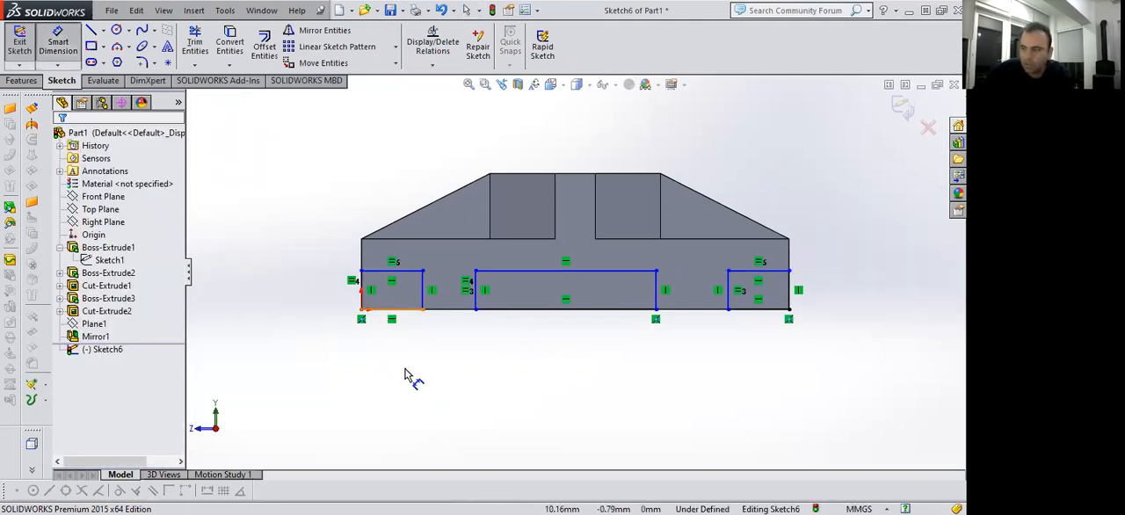
pyautogui.click(396, 309)
pyautogui.click(415, 377)
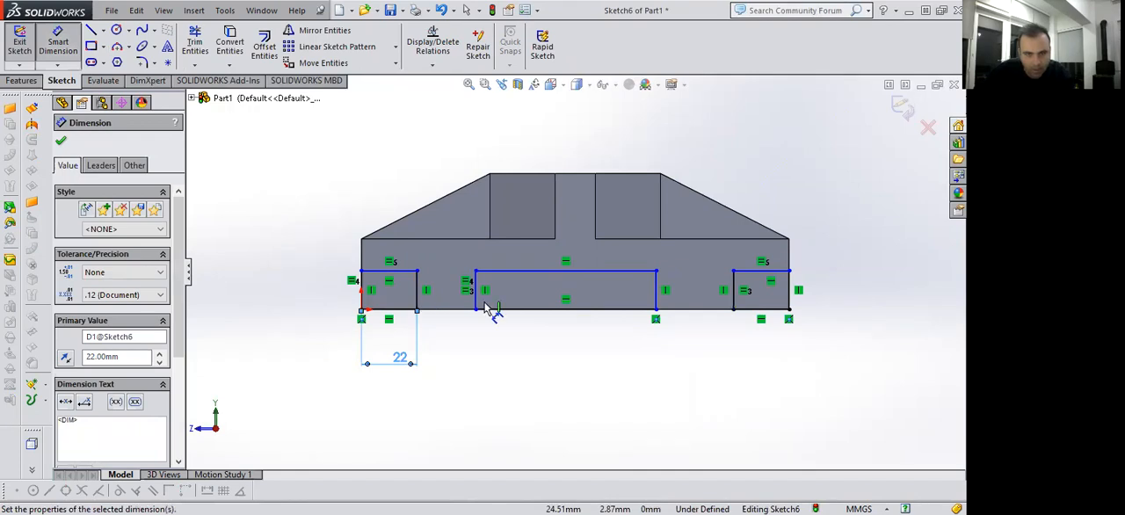
pyautogui.click(473, 293)
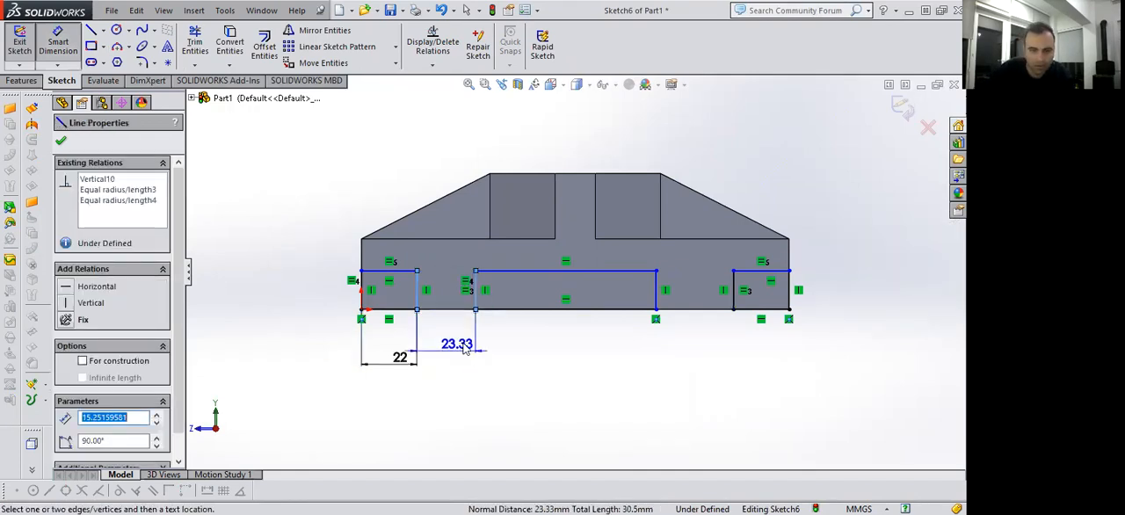
pyautogui.click(464, 347)
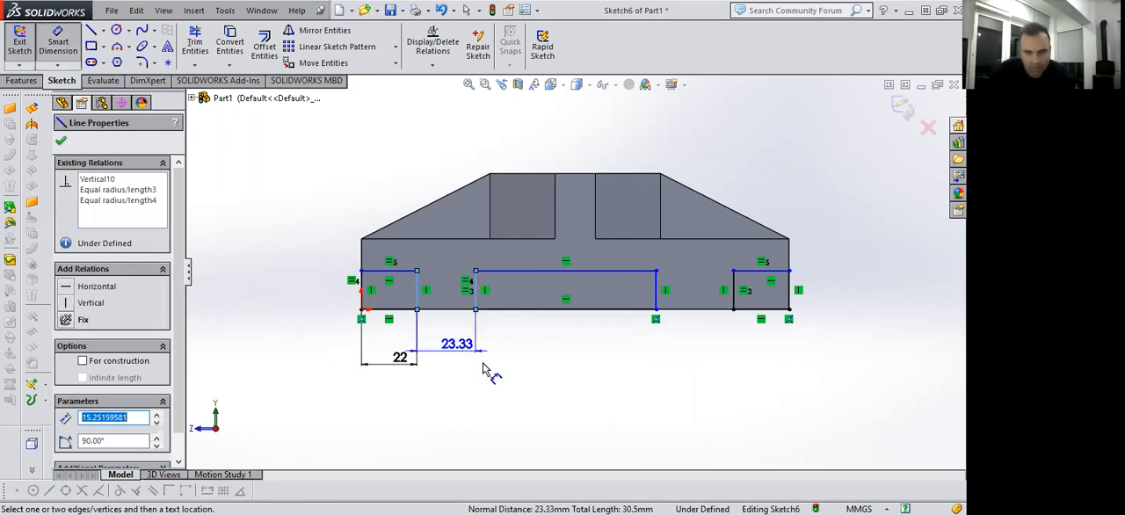
pyautogui.write('22')
pyautogui.press('Return')
# Set the width of the corner rectangle at the origin to 20 mm.
pyautogui.click(392, 368)
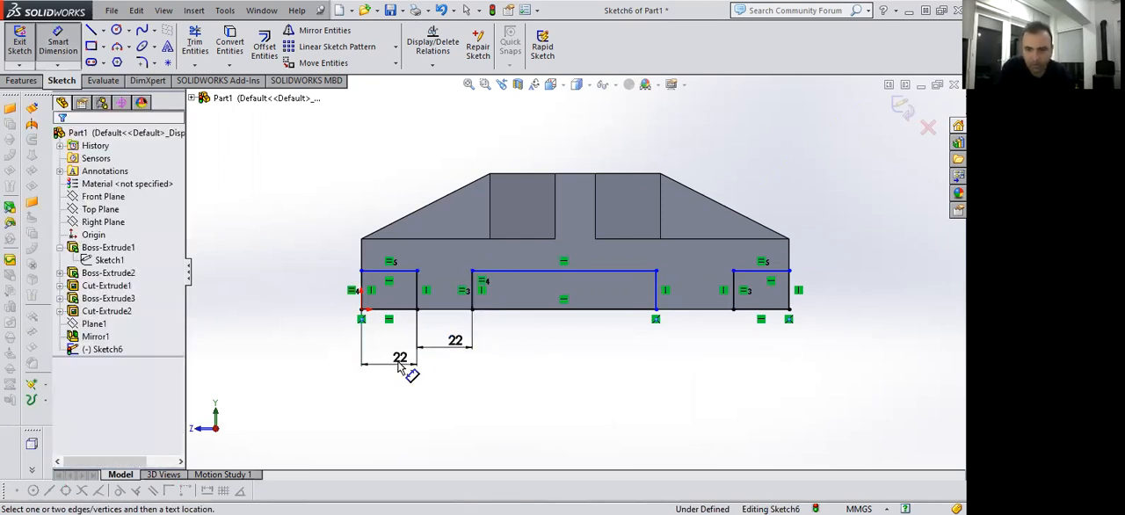
pyautogui.click(400, 360)
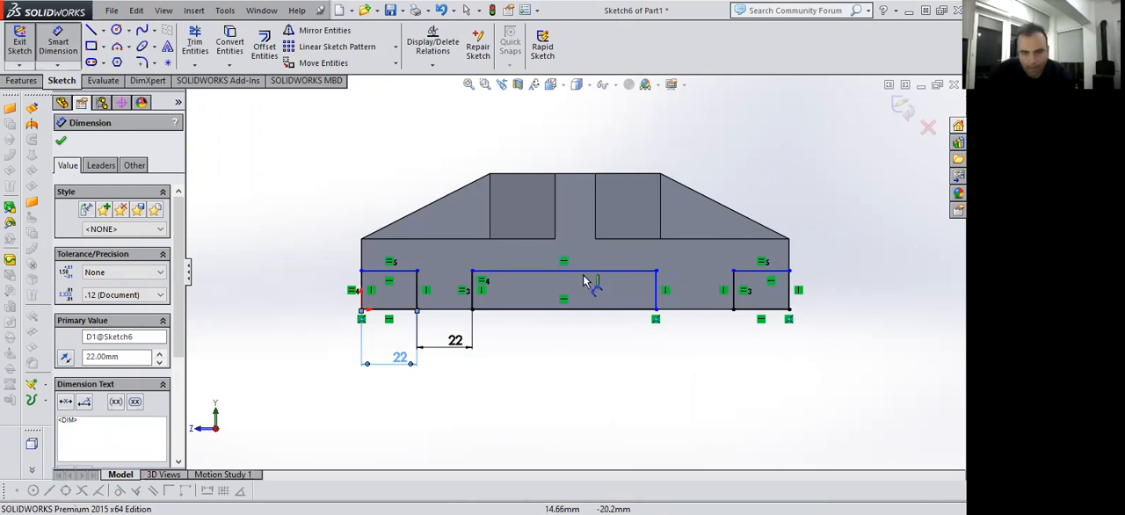
pyautogui.write('20')
pyautogui.press('Return')
# Dimension the gap between the middle rectangle and the corner rectangle farther from the origin as 22 mm.
pyautogui.click(656, 297)
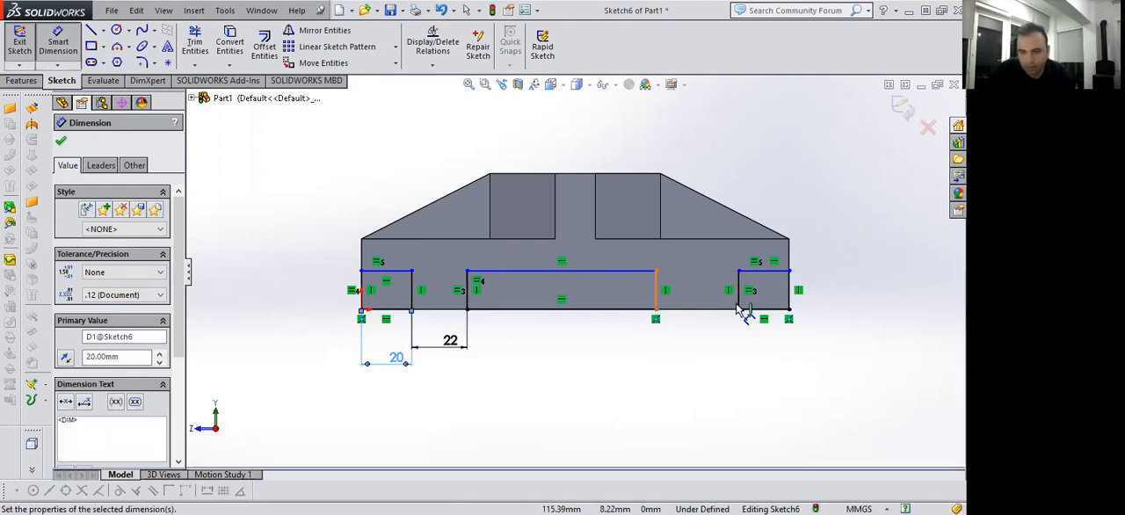
pyautogui.click(739, 295)
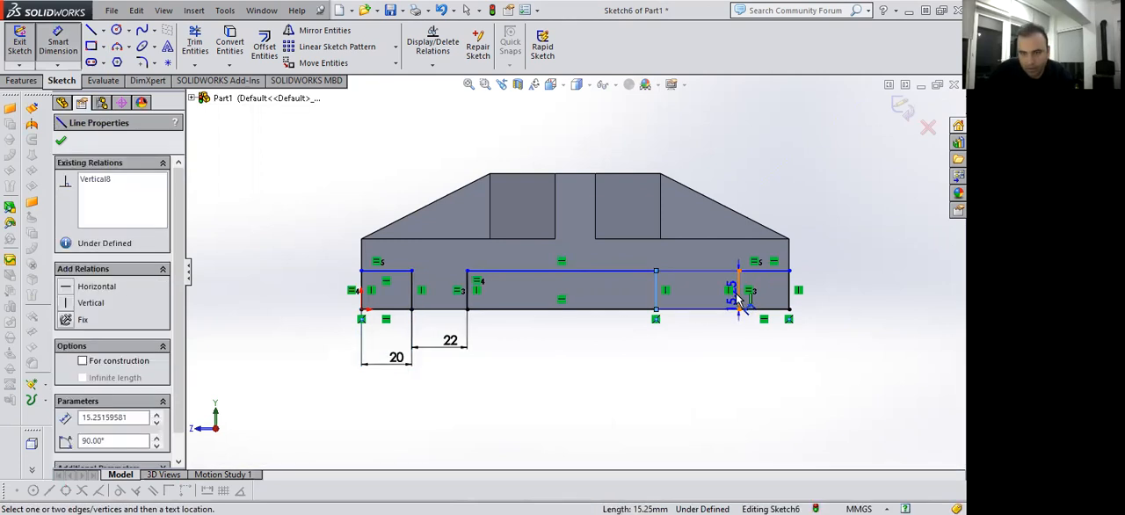
pyautogui.click(709, 352)
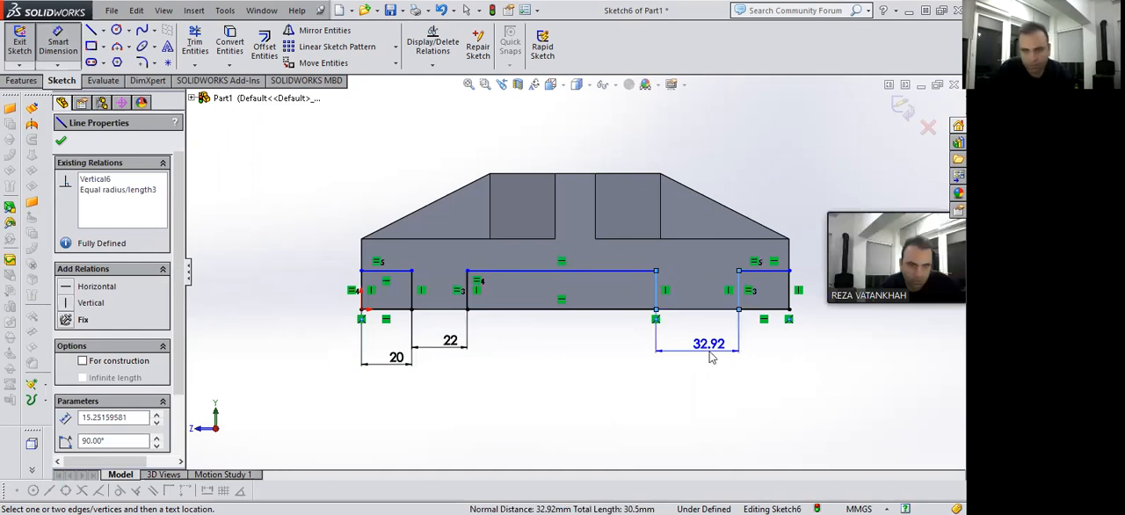
pyautogui.write('22')
pyautogui.press('Return')
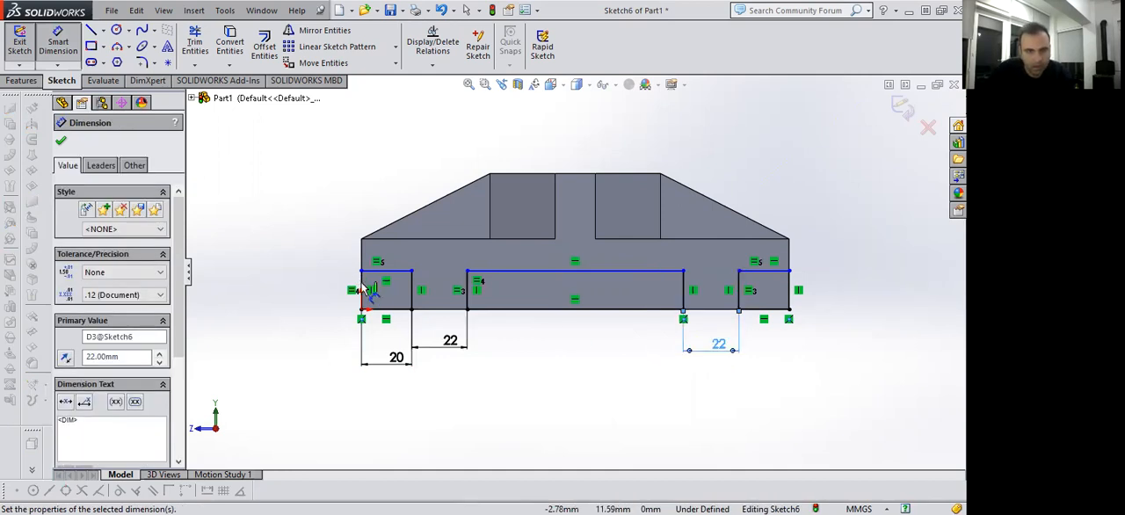
# Dimension the height of the corner rectangle at the origin as 12 mm.
pyautogui.click(314, 288)
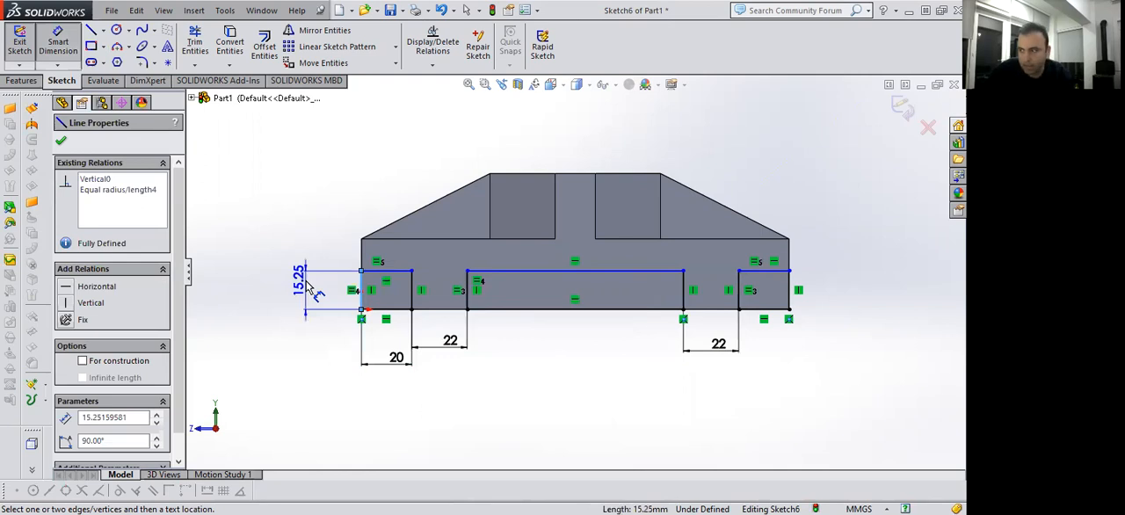
pyautogui.click(307, 288)
pyautogui.write('12')
pyautogui.press('Return')
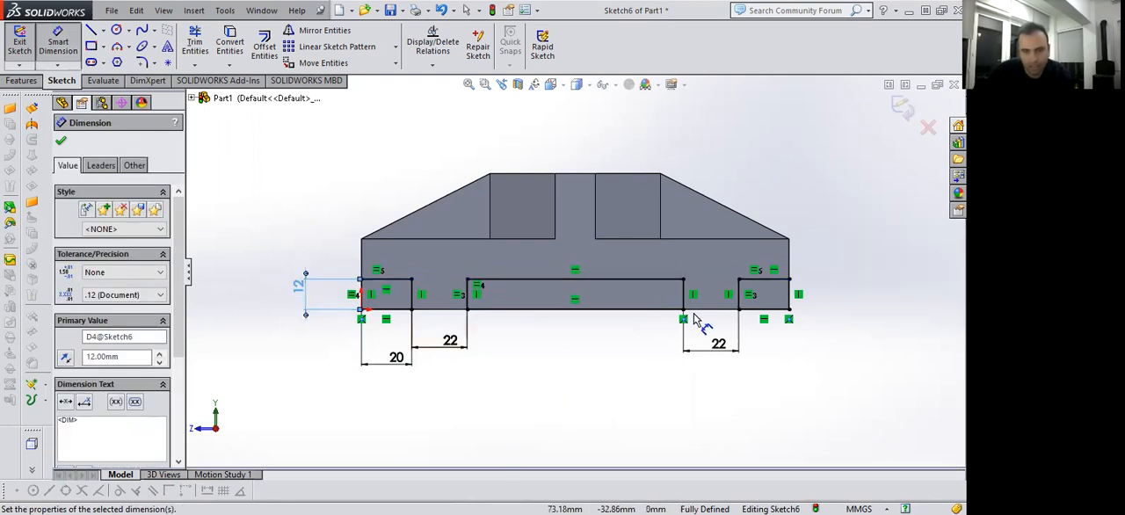
pyautogui.click(242, 269)
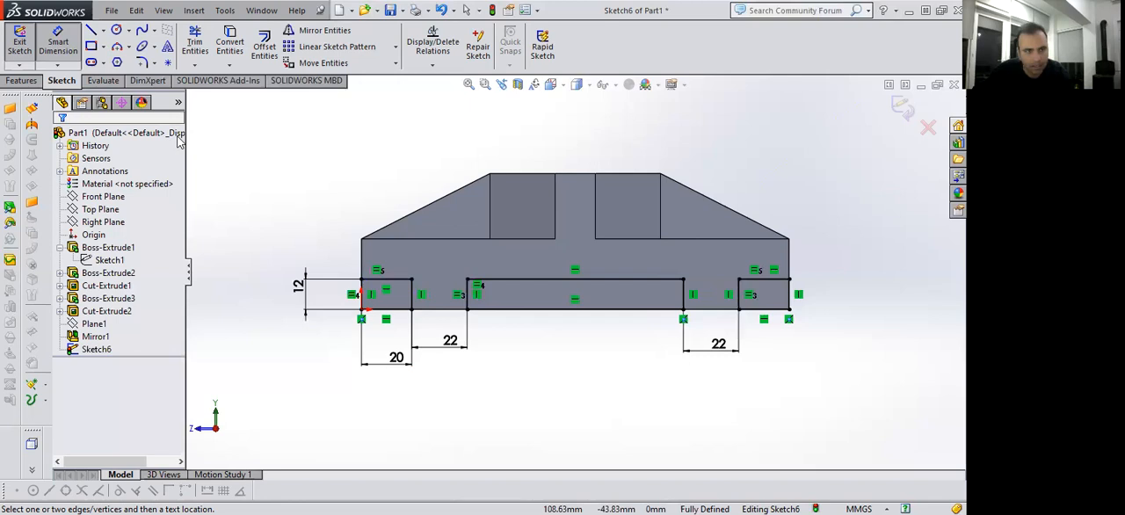
# Cut the three rectangles of the side-face sketch through the whole block with an Extruded Cut set to Through All.
pyautogui.hotkey('ctrl', '7')
pyautogui.click(21, 81)
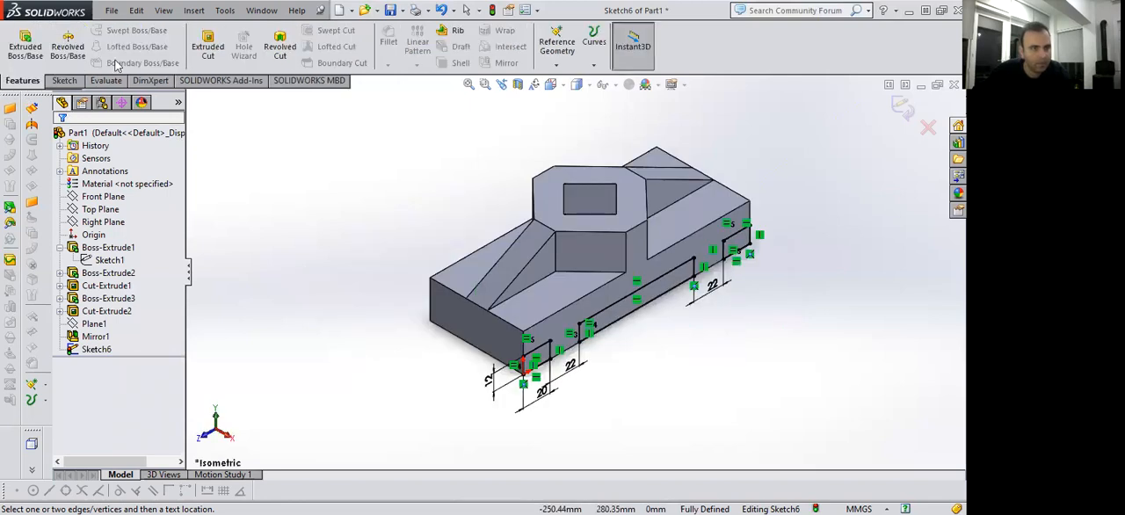
pyautogui.click(211, 49)
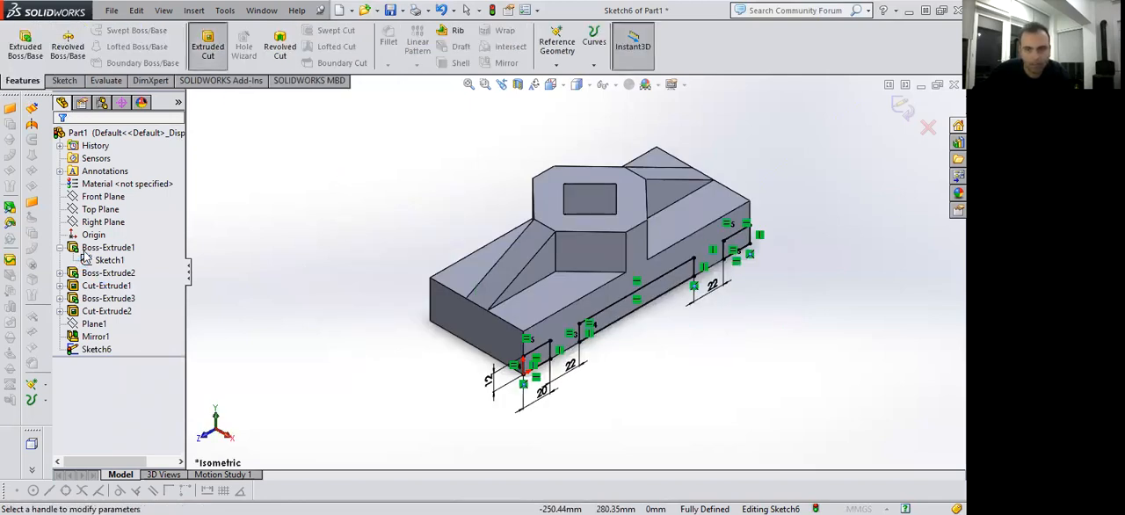
pyautogui.click(109, 223)
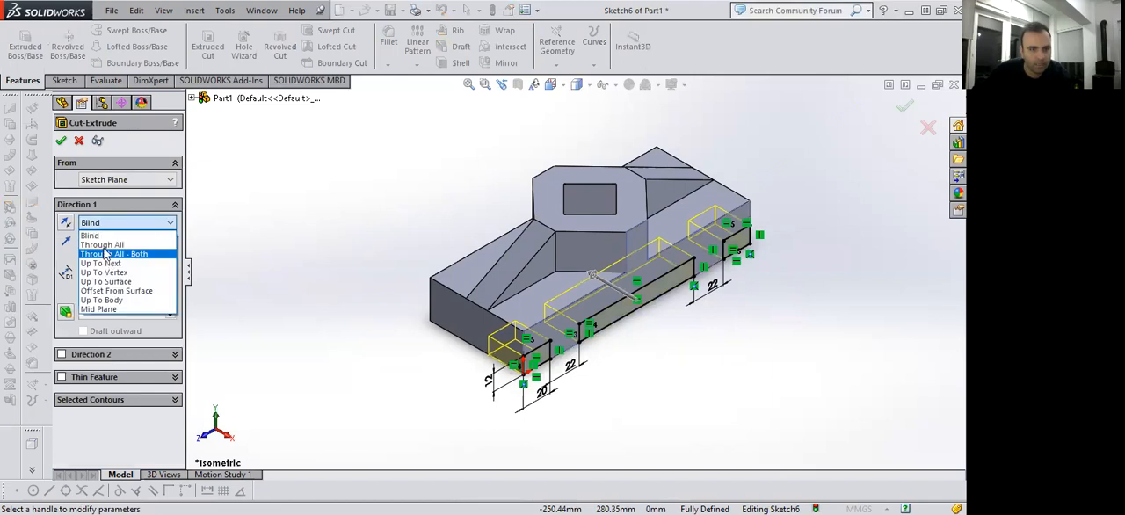
pyautogui.click(102, 244)
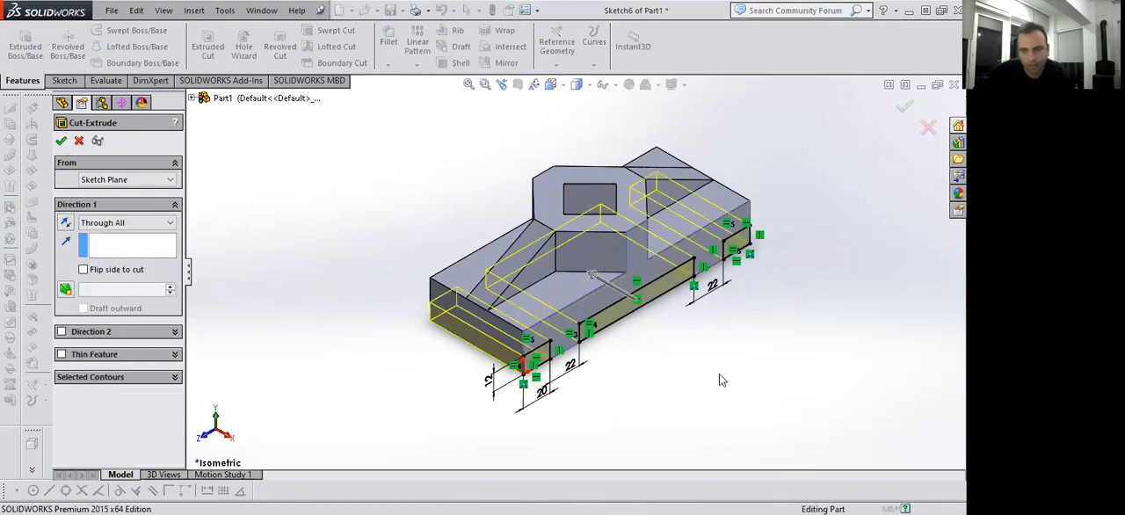
pyautogui.press('Return')
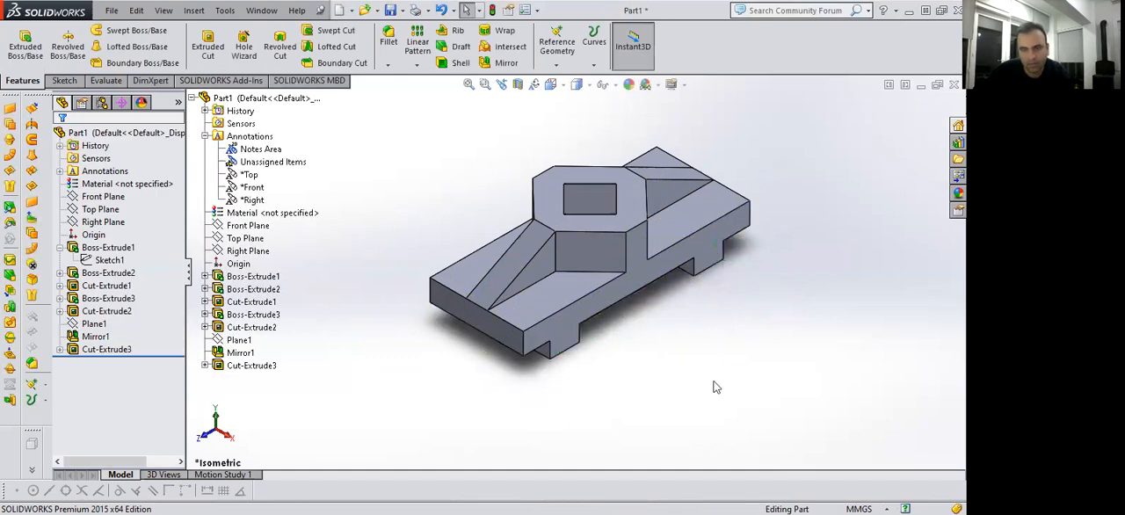